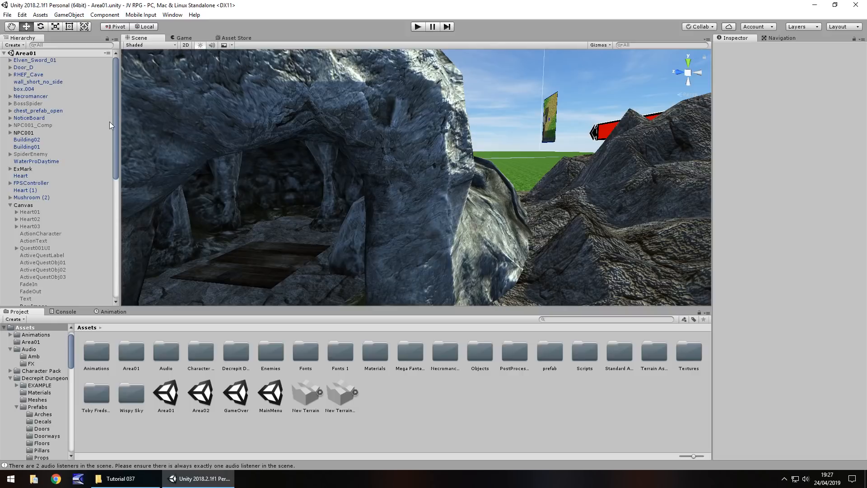
- Open the Open World To Dungeon script attached to the DungeonTrigger object in the code editor
drag(116, 122, 102, 256)
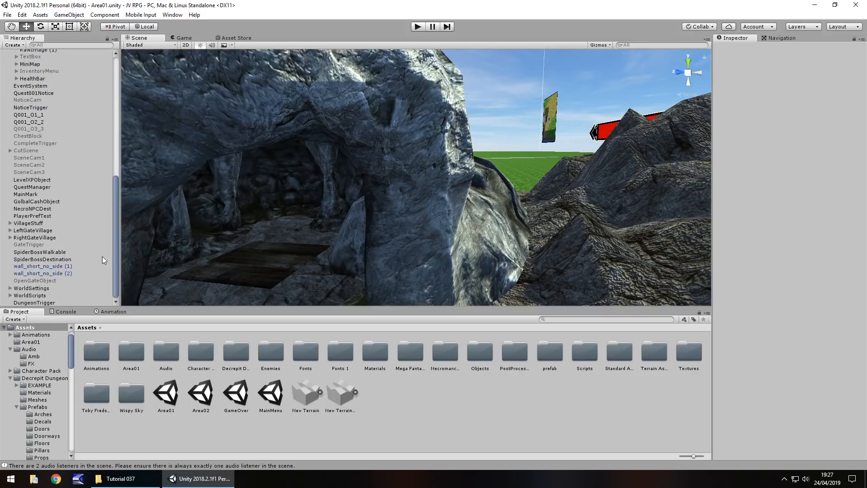
click(31, 303)
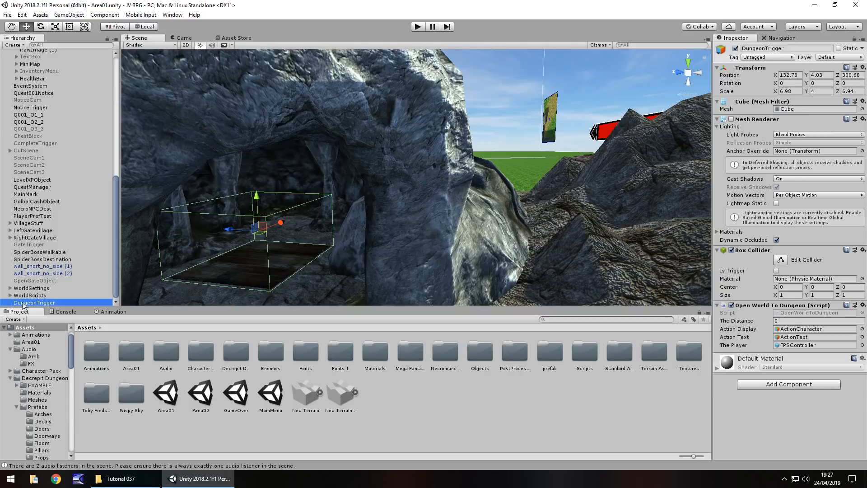
double_click(796, 312)
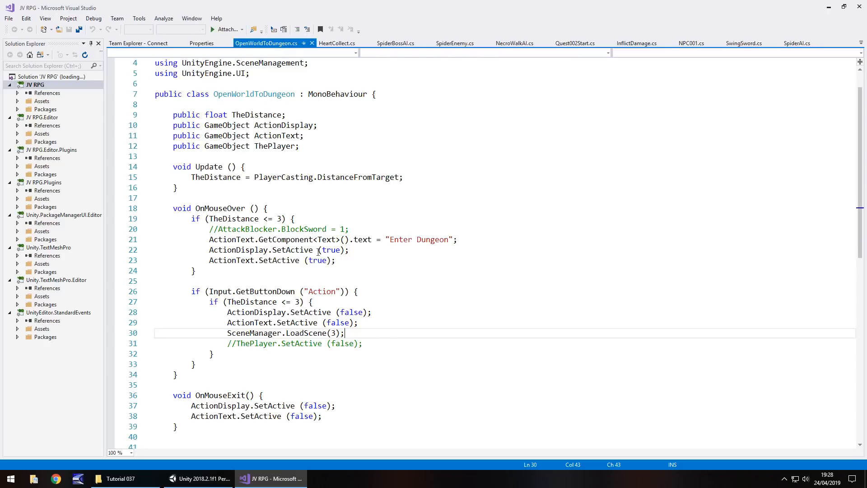
- Declare a public GameObject variable named fadeOut below the ThePlayer declaration
click(319, 230)
scroll(319, 230, down, 6)
click(319, 240)
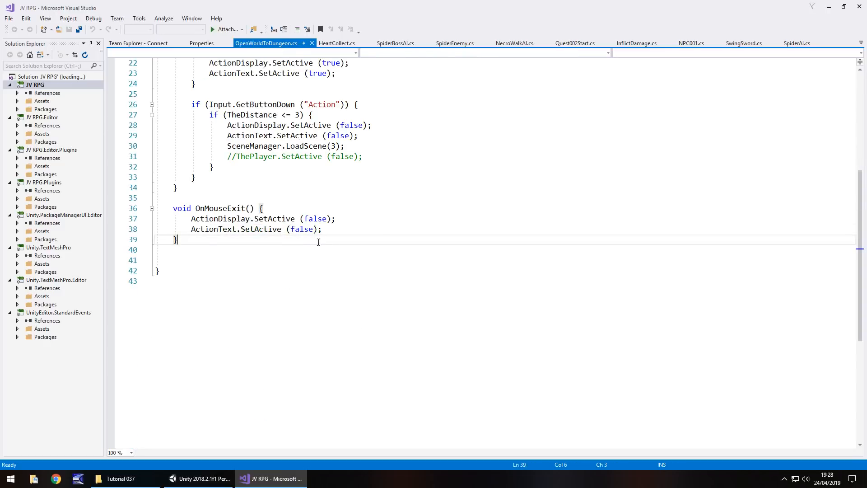
scroll(316, 193, up, 7)
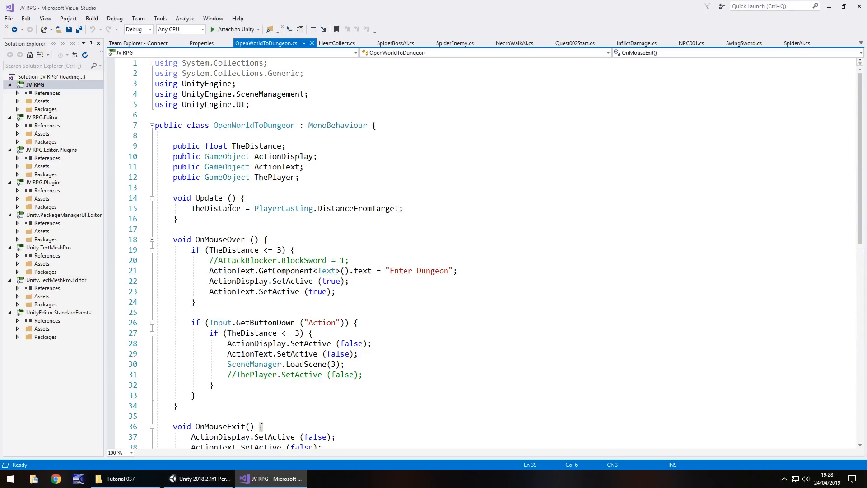
click(337, 177)
key(Return)
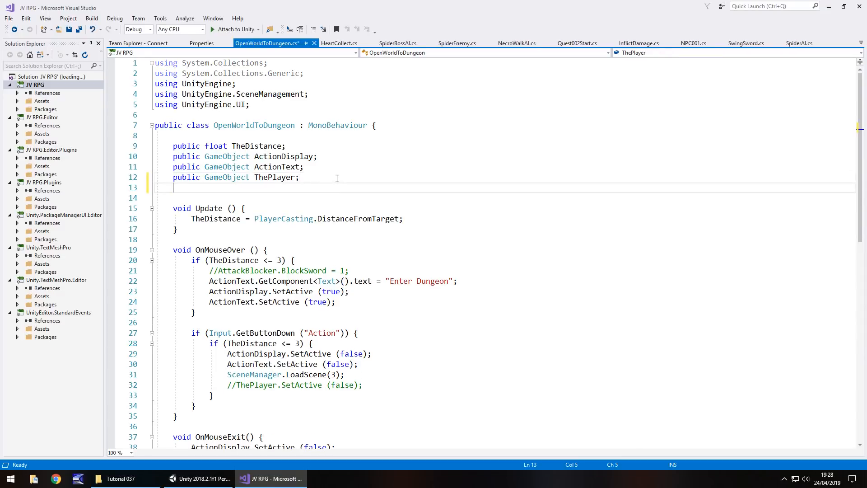
text(public GameObject)
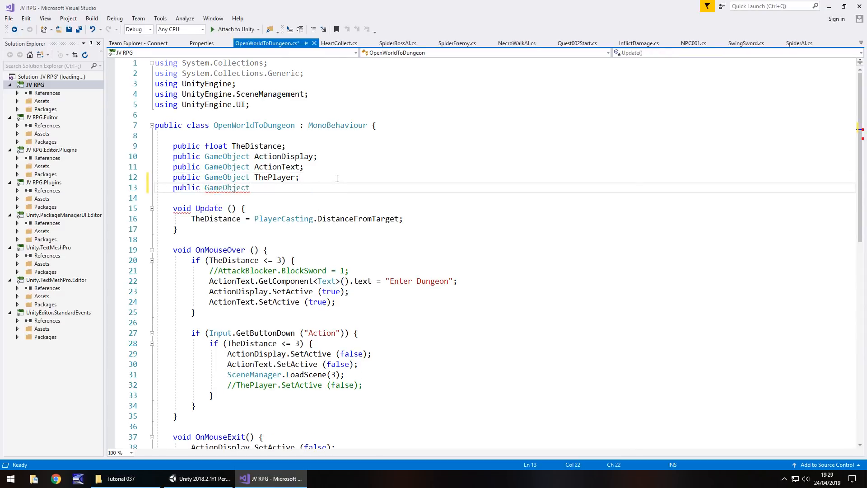
text( fadeOut;)
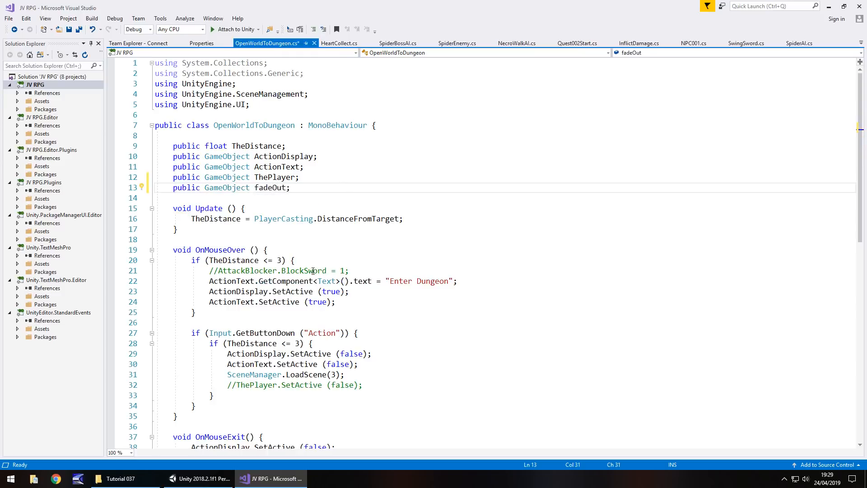
- Cut the four statements, from ActionDisplay.SetActive to the commented ThePlayer line, out of the Action button's distance check
scroll(280, 299, down, 3)
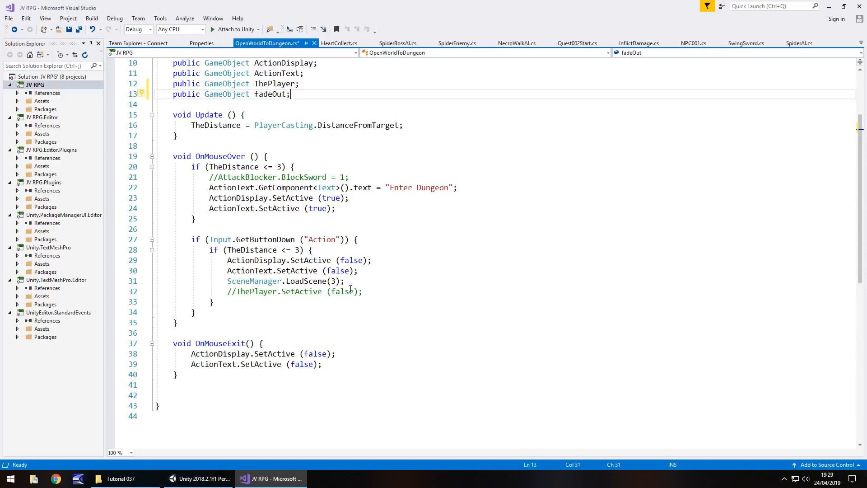
drag(364, 291, 162, 262)
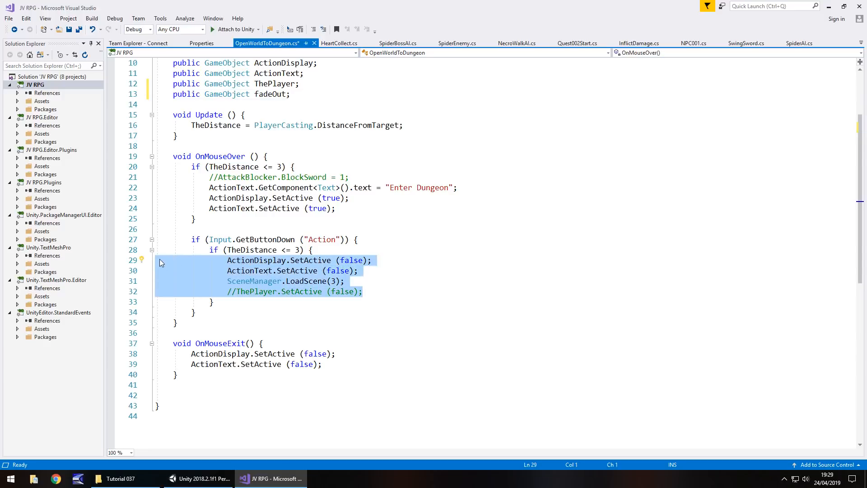
key(Delete)
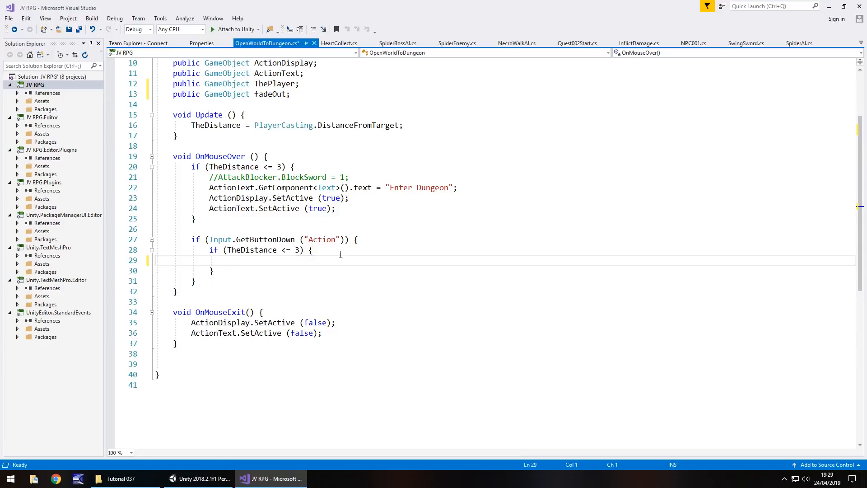
- Activate the fade-out object inside the Action button's distance check with fadeOut.SetActive(true);
click(333, 249)
key(Return)
text(fad)
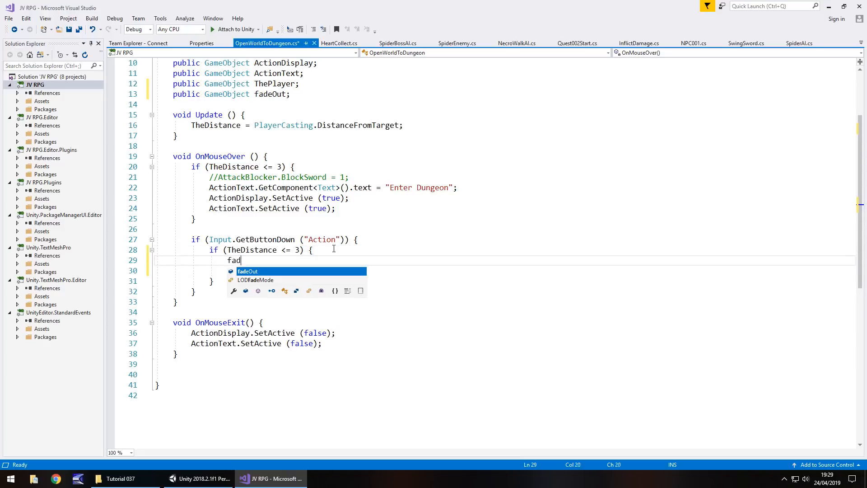
text(eOut.)
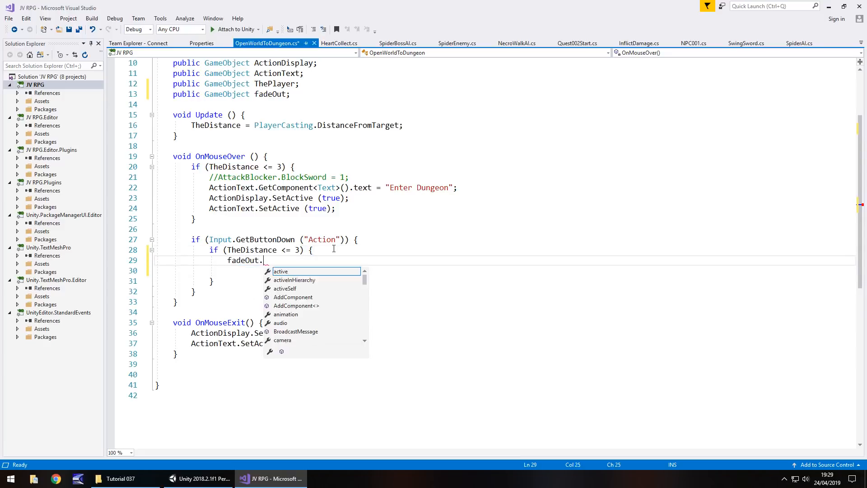
text(SetActive(true);)
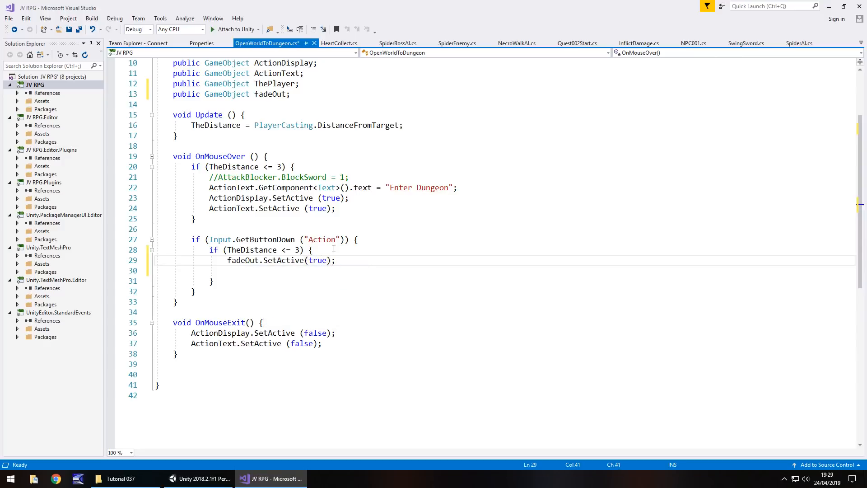
- Add the call StartCoroutine(TransferScene()); below the fadeOut activation line
key(Return)
text(Start)
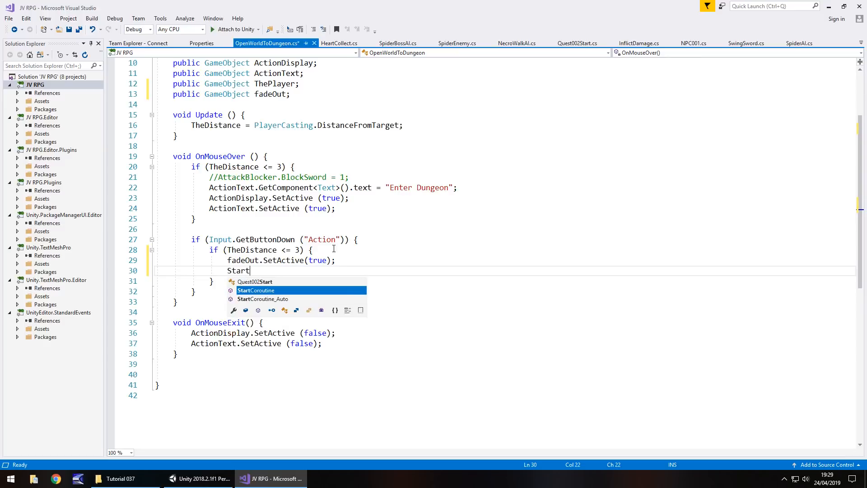
key(Tab)
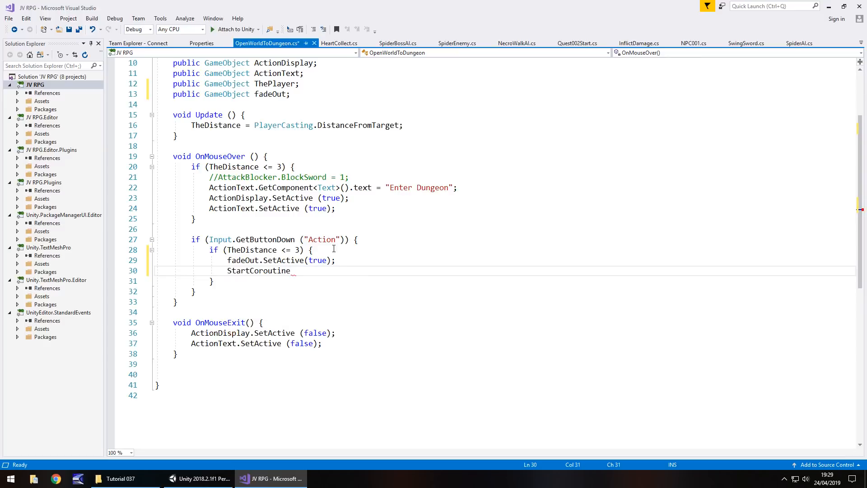
text(()
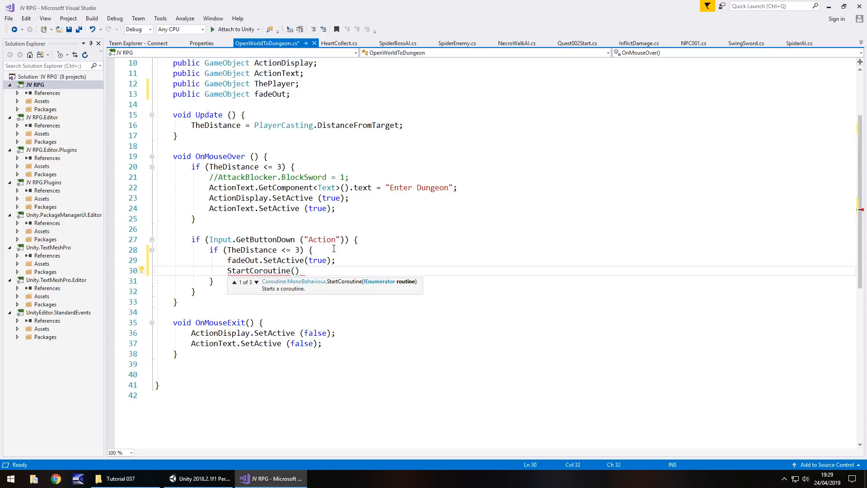
text(Transfer)
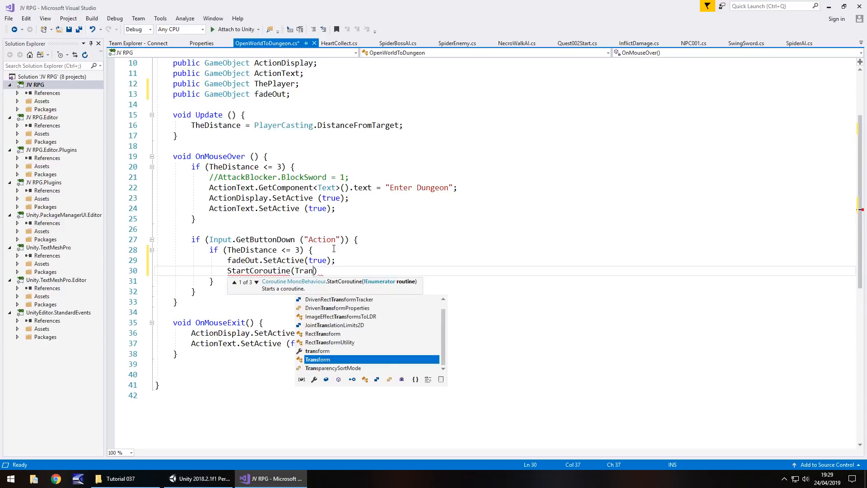
text(Scene)
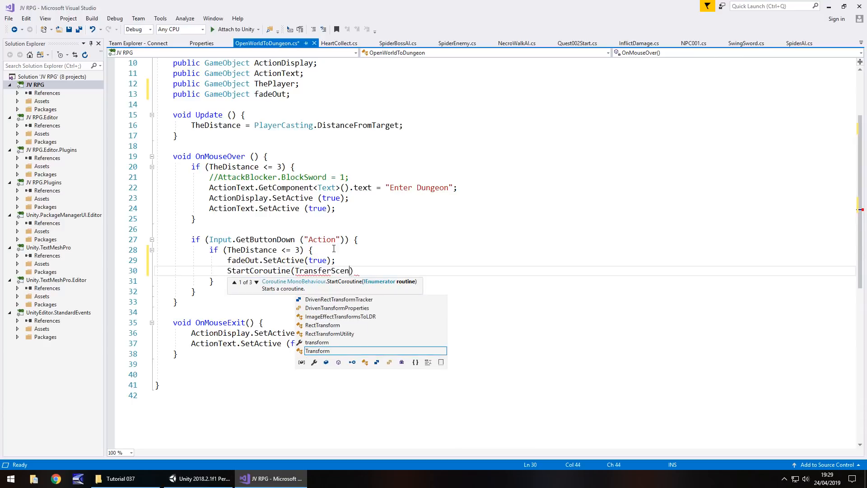
text(()))
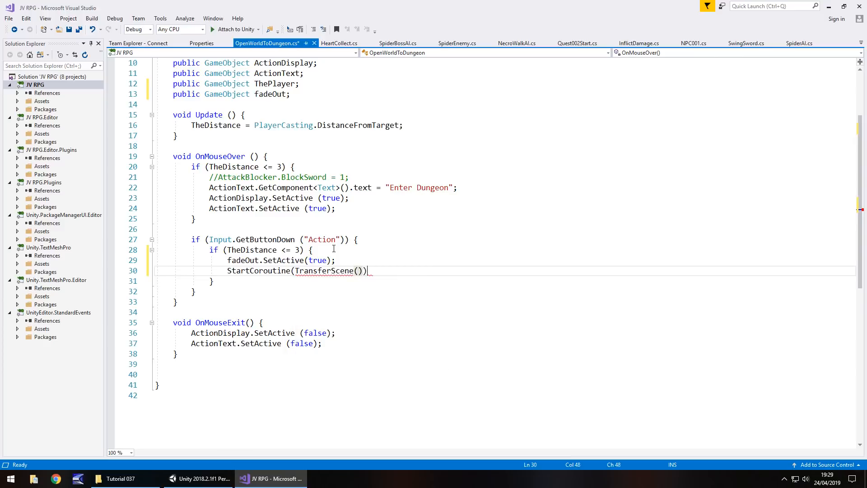
text(;)
- Create an empty IEnumerator TransferScene() coroutine with braces below the OnMouseExit method
mouse_move(294, 273)
click(192, 363)
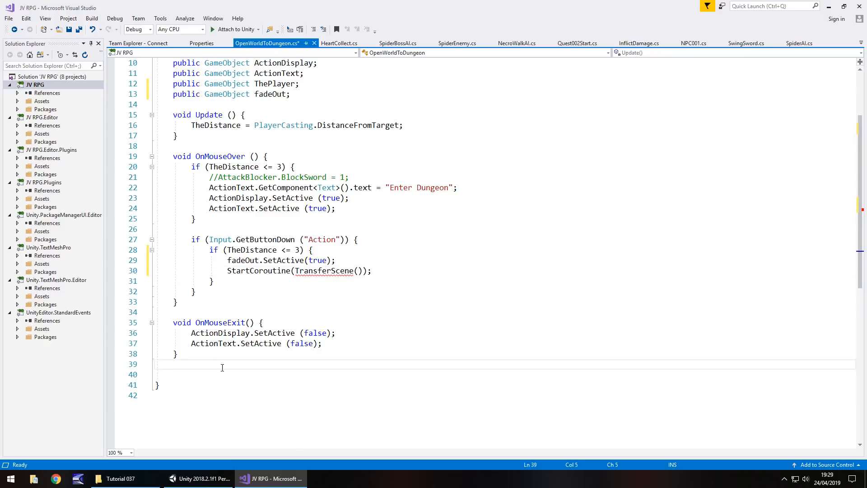
key(Return)
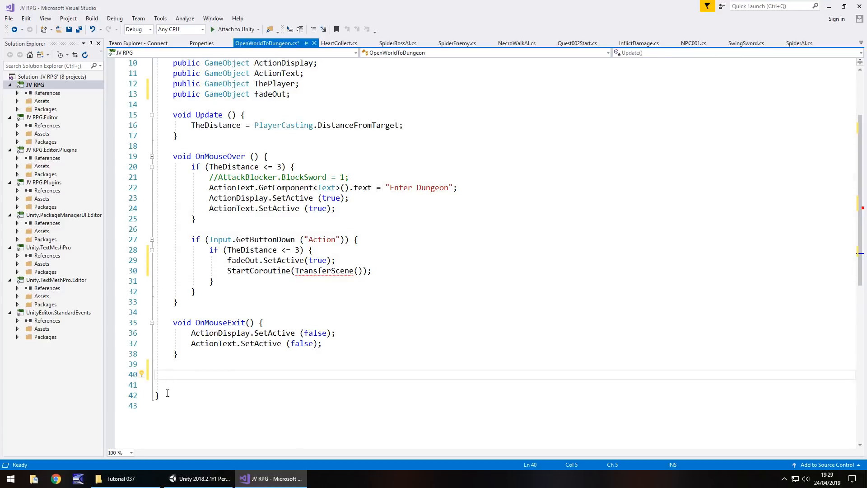
text(I)
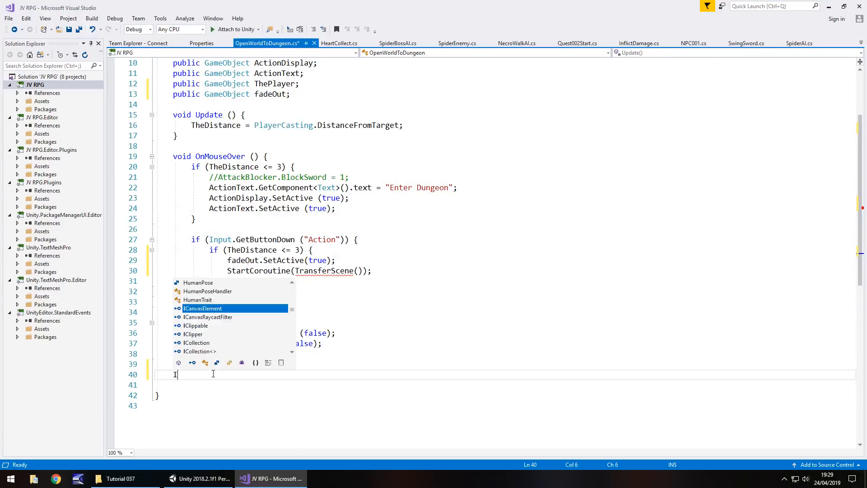
text(Enumera)
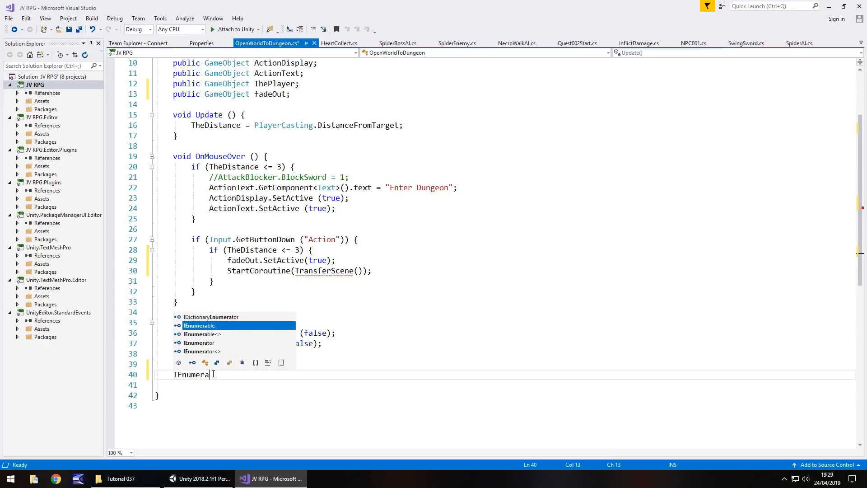
text(tor Trans)
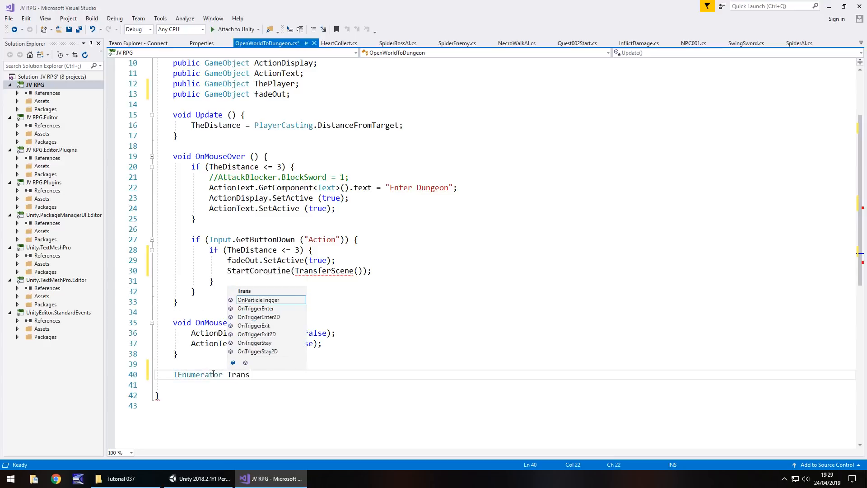
text(ferScene())
key(Return)
text({)
key(Return)
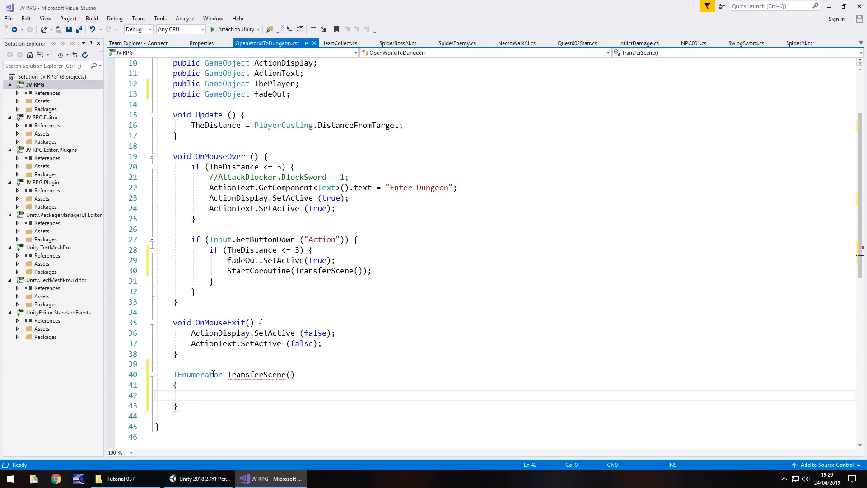
- Add a two-second wait to the TransferScene coroutine with yield return new WaitForSeconds(2);
text(yiel)
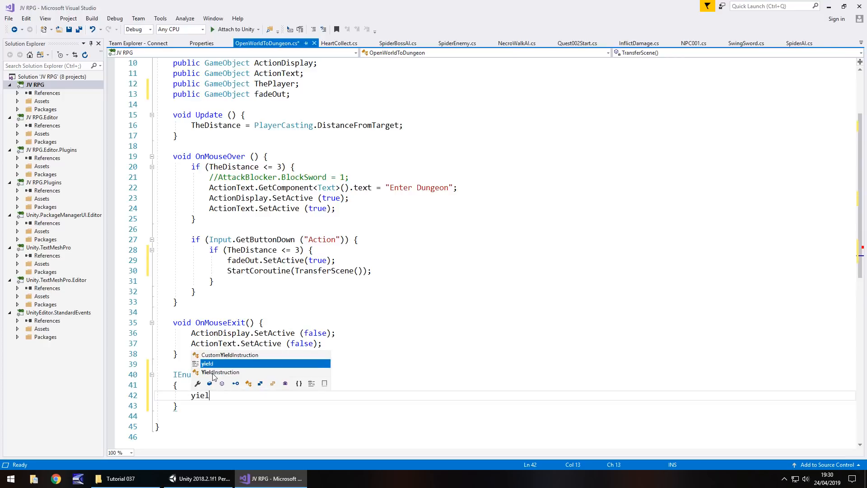
text(d return )
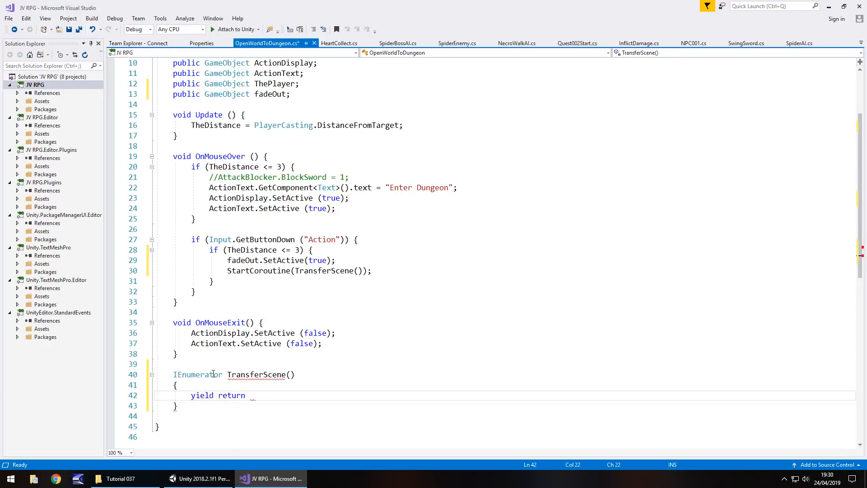
text(new WaitF)
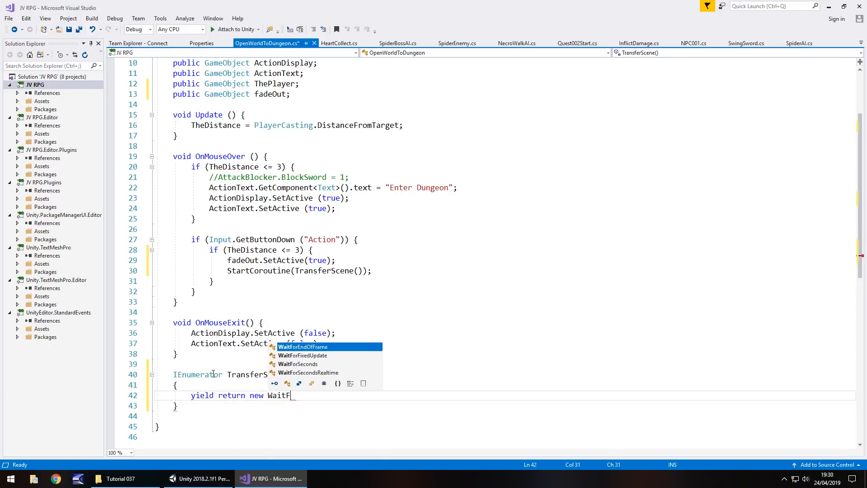
text(orSeconds()
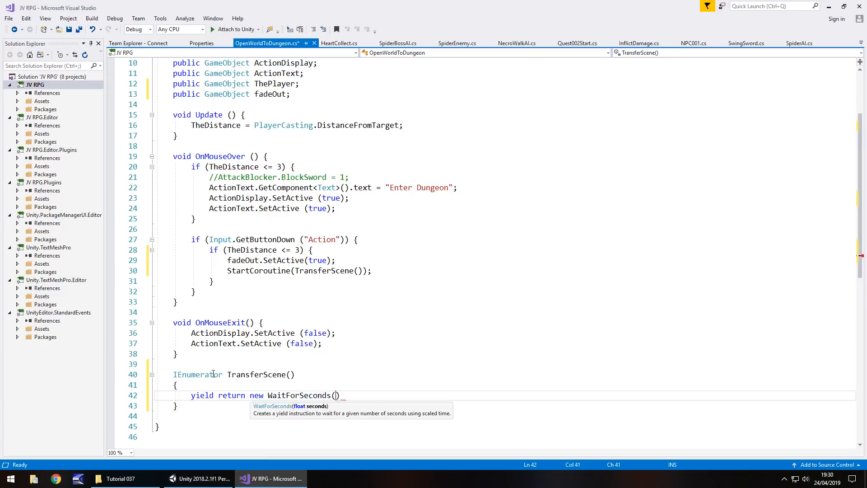
text(2);)
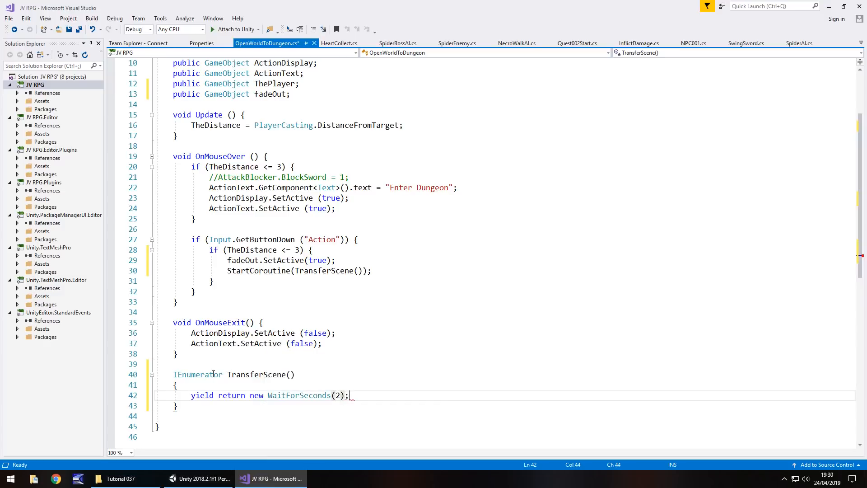
- Insert the ActionDisplay and ActionText SetActive(false), SceneManager.LoadScene(3) and commented ThePlayer lines above the wait in TransferScene
click(192, 397)
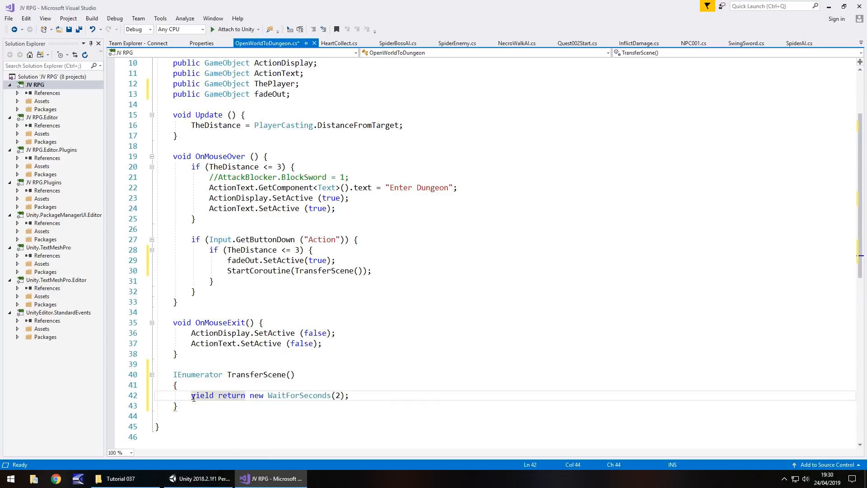
key(Return)
key(Up)
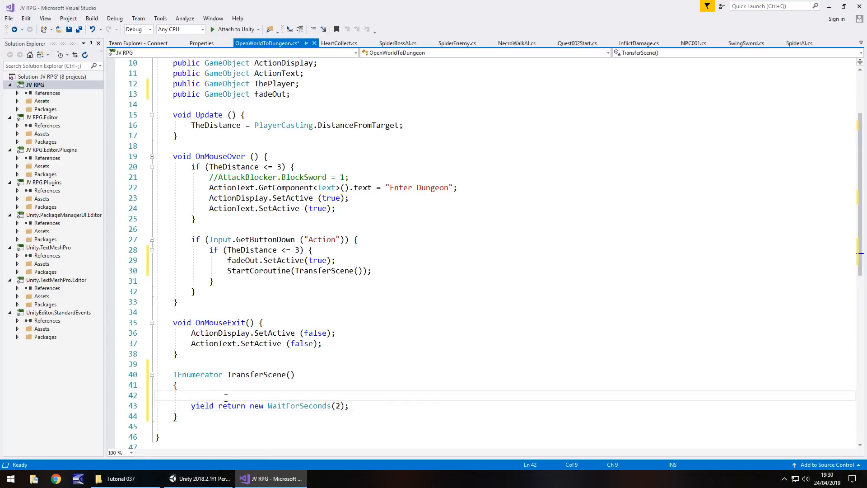
text(ActionDisplay.SetActive(false); ActionText.SetActive(false); SceneManager.LoadScene(3); //ThePlayer.SetActive (false);)
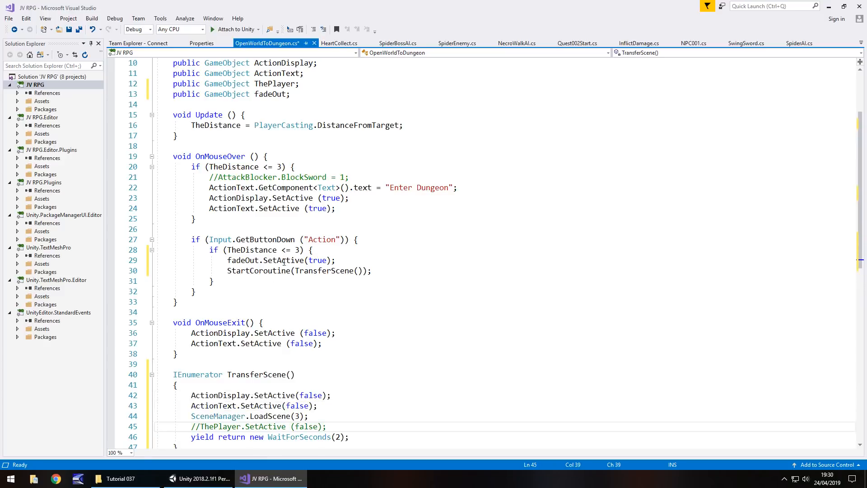
scroll(253, 356, down, 2)
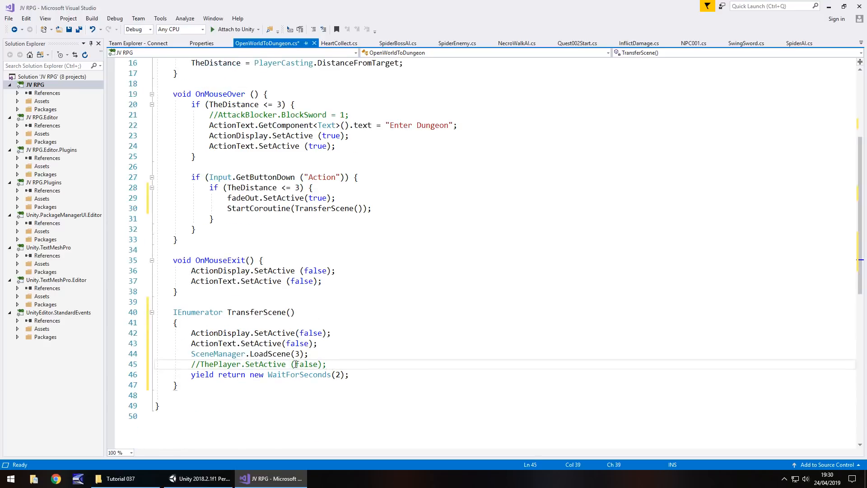
- Move the SceneManager.LoadScene(3) and commented ThePlayer lines below the two-second wait in TransferScene and save the script
drag(326, 364, 144, 356)
key(ctrl+c)
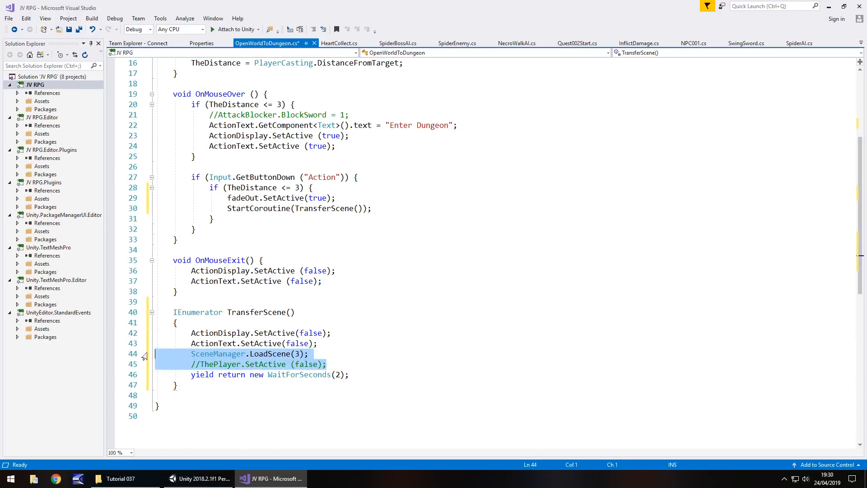
key(Delete)
key(Delete)
click(355, 353)
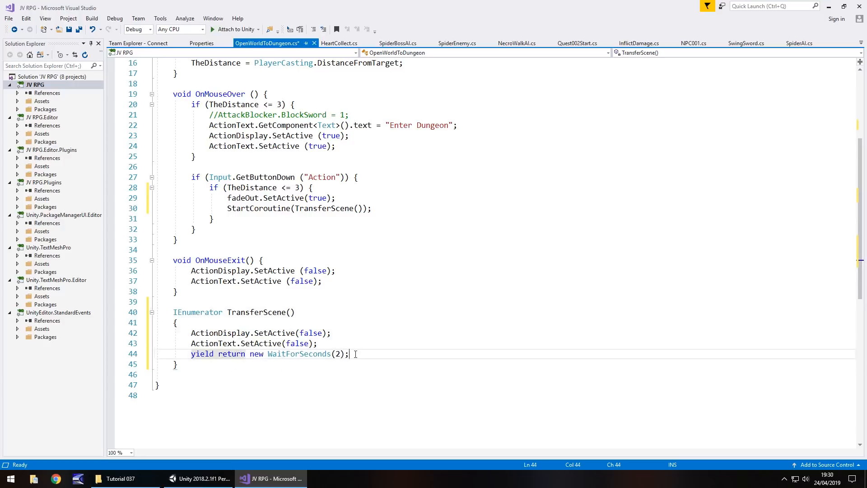
key(Return)
key(ctrl+v)
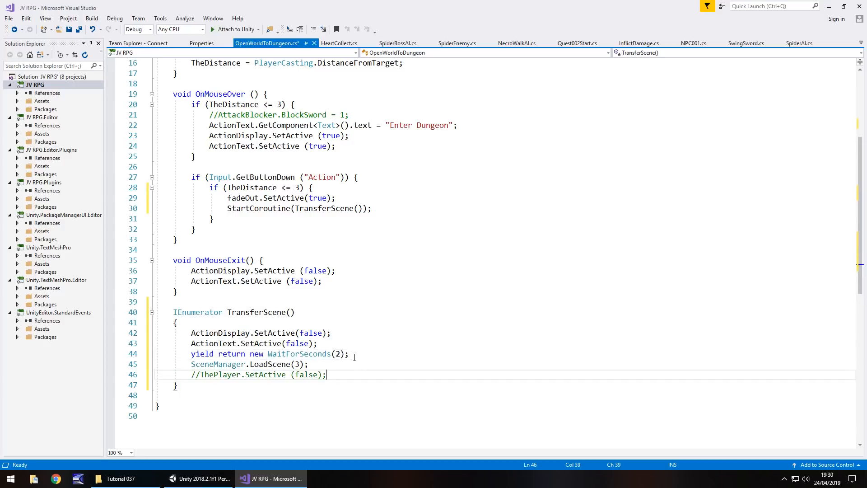
key(ctrl+s)
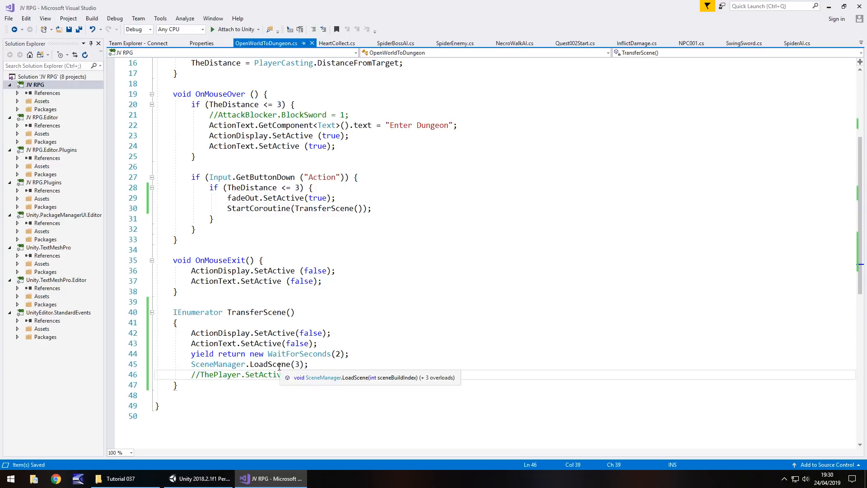
- Switch to Unity and assign the Canvas's FadeOut object to the Fade Out slot of the DungeonTrigger script
click(204, 480)
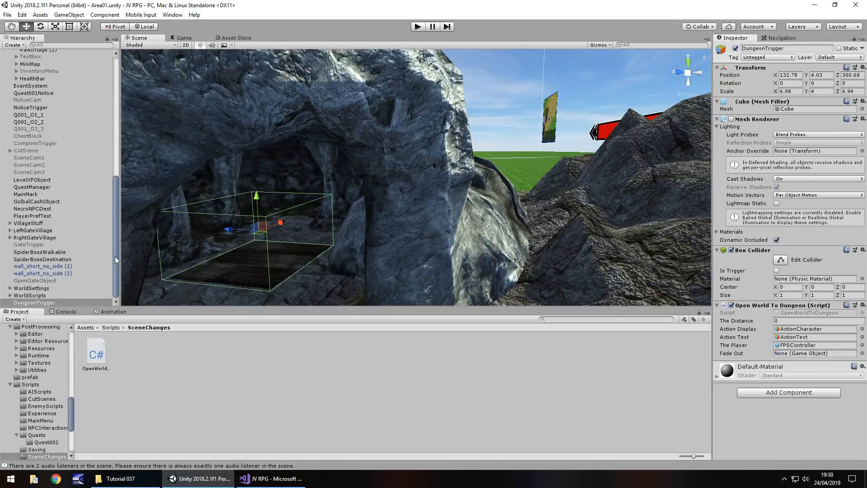
drag(114, 256, 103, 181)
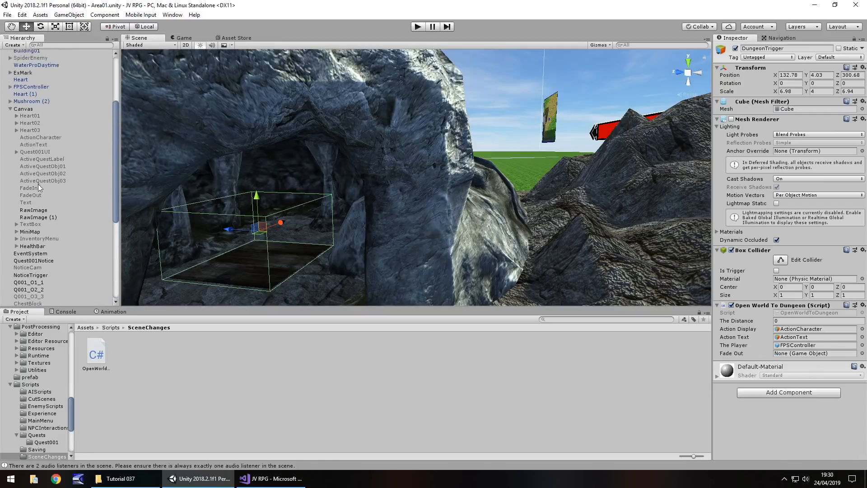
drag(32, 196, 796, 355)
- Copy the FadeIn object from the Area01 Canvas and open the Area02 scene from the Assets folder
click(28, 188)
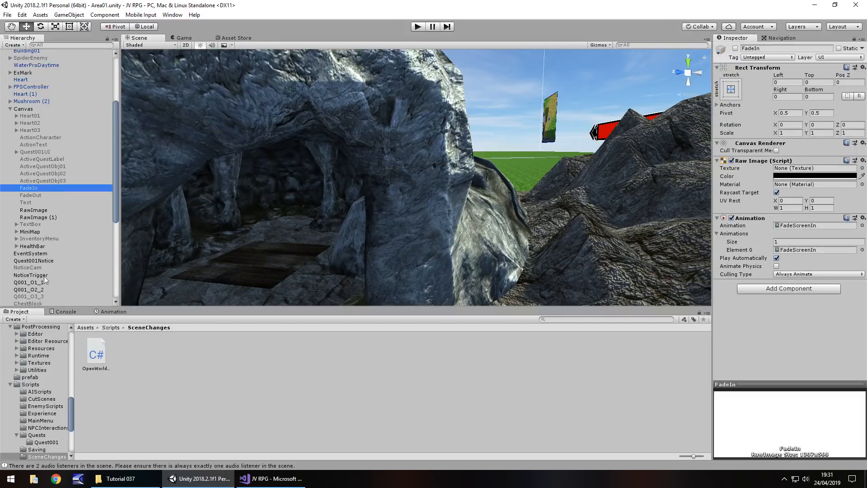
drag(73, 412, 70, 343)
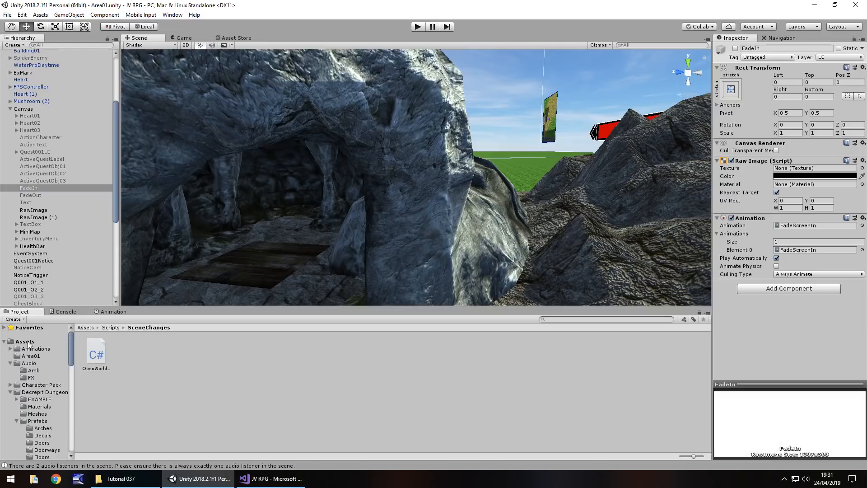
click(25, 342)
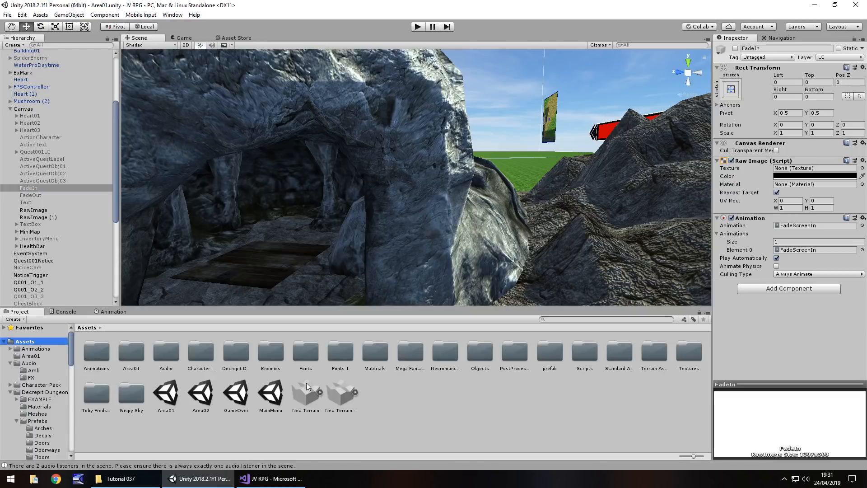
click(204, 399)
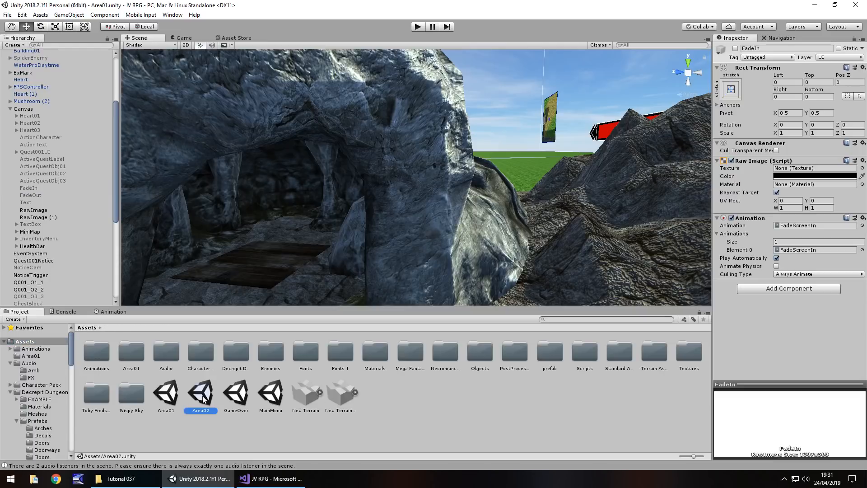
double_click(204, 400)
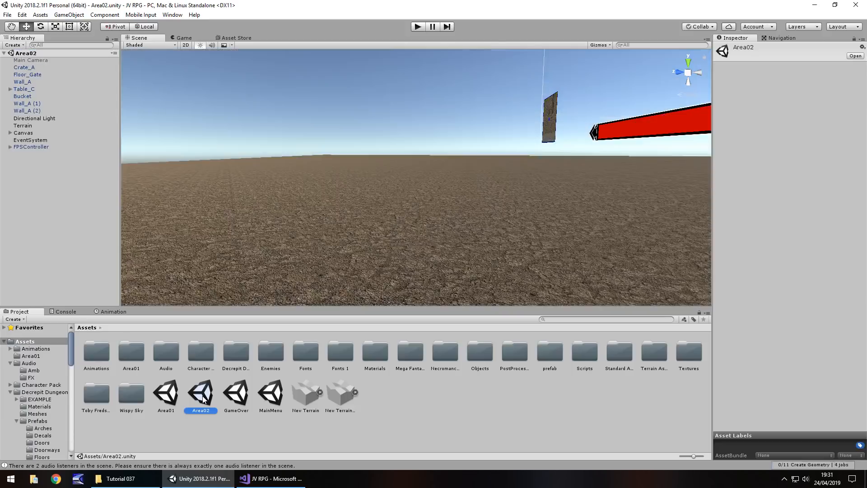
- Paste the copied FadeIn object into Area02, place it under the Canvas, and delete that duplicate
click(28, 193)
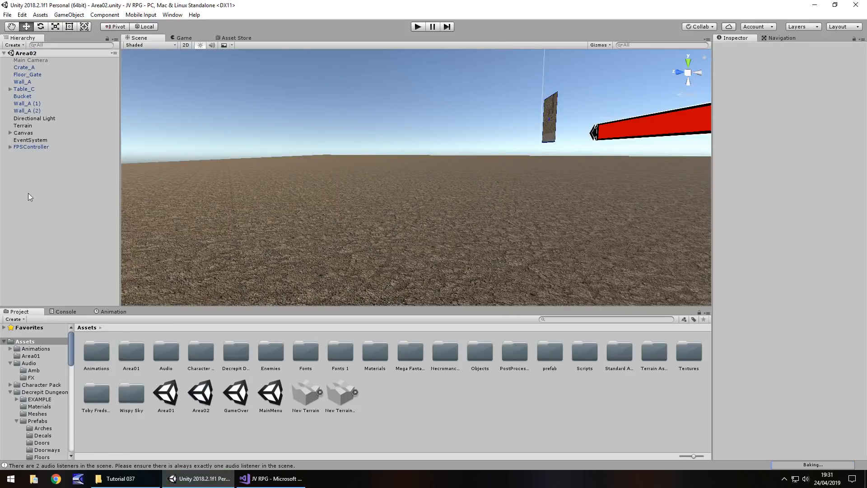
key(ctrl+v)
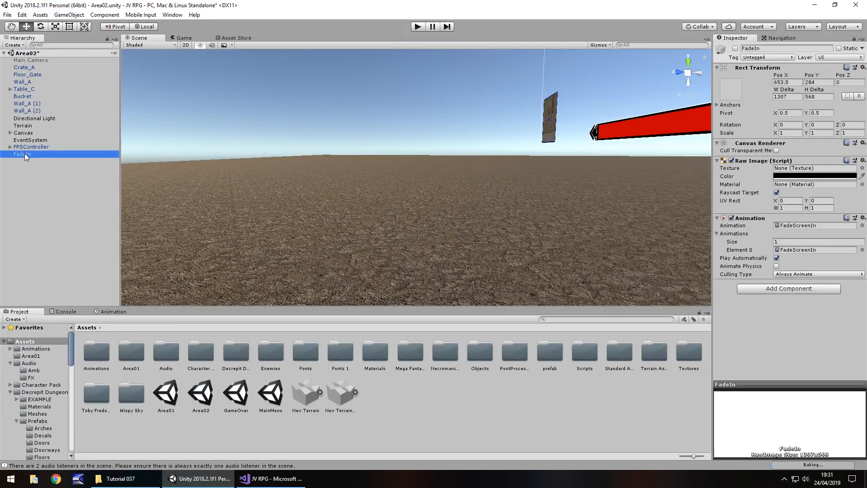
drag(25, 153, 26, 134)
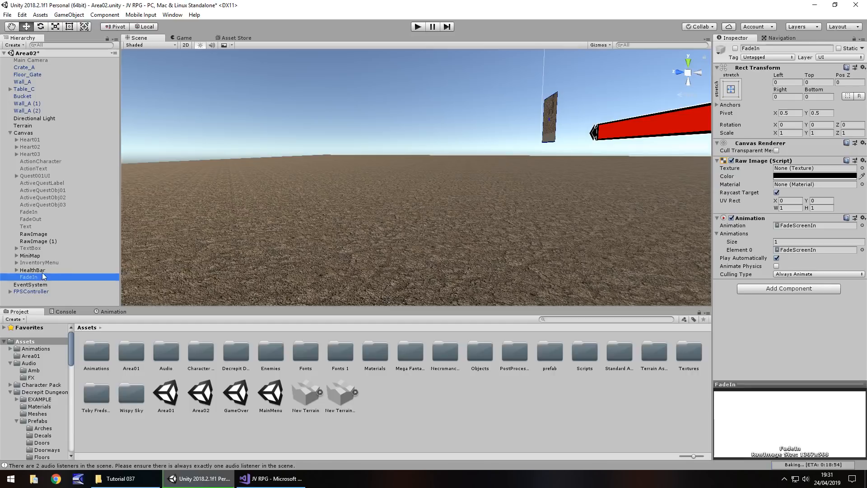
key(Delete)
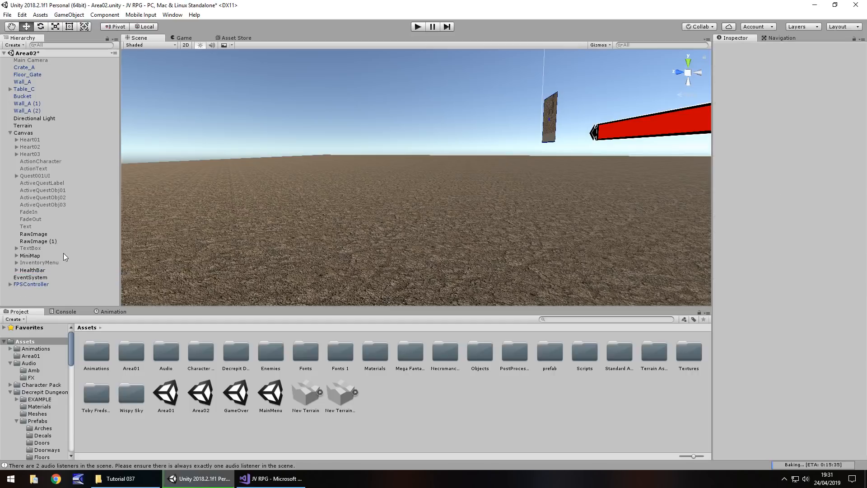
- Activate the existing FadeIn object in the Area02 Canvas and save the scene
click(32, 212)
click(735, 49)
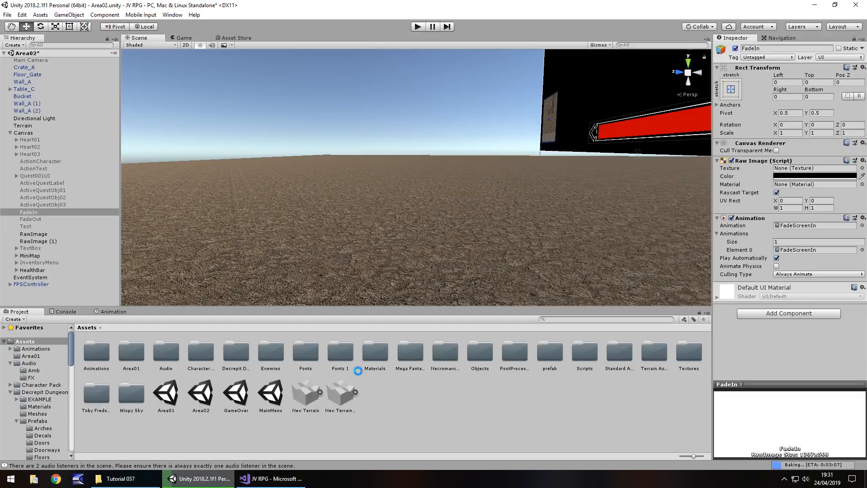
key(ctrl+s)
- Open Area01 and playtest it by walking to the cave's trapdoor and entering the dungeon, and exit play mode
click(170, 394)
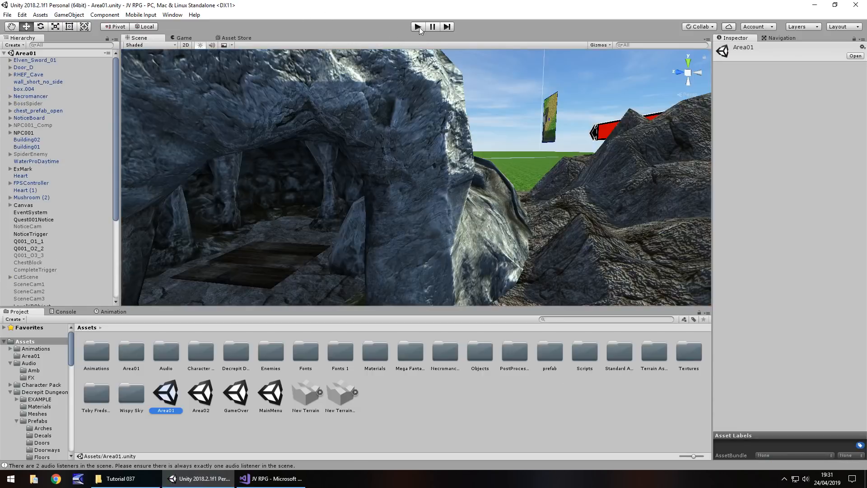
click(418, 27)
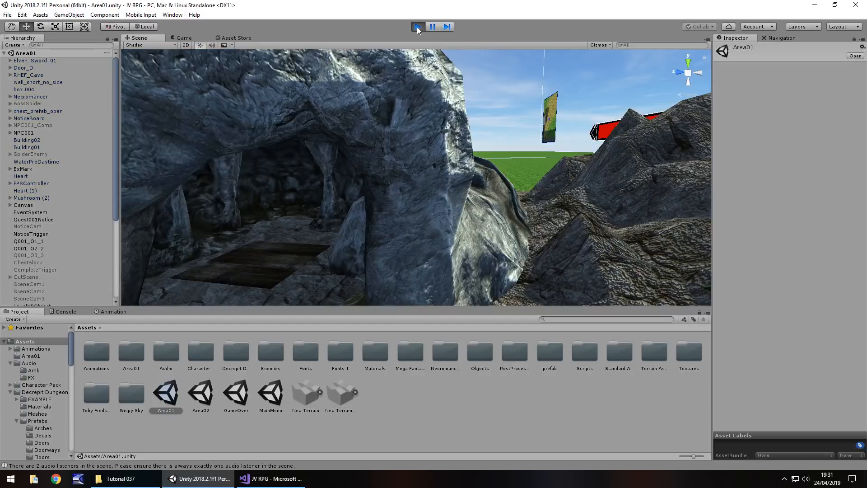
key(w)
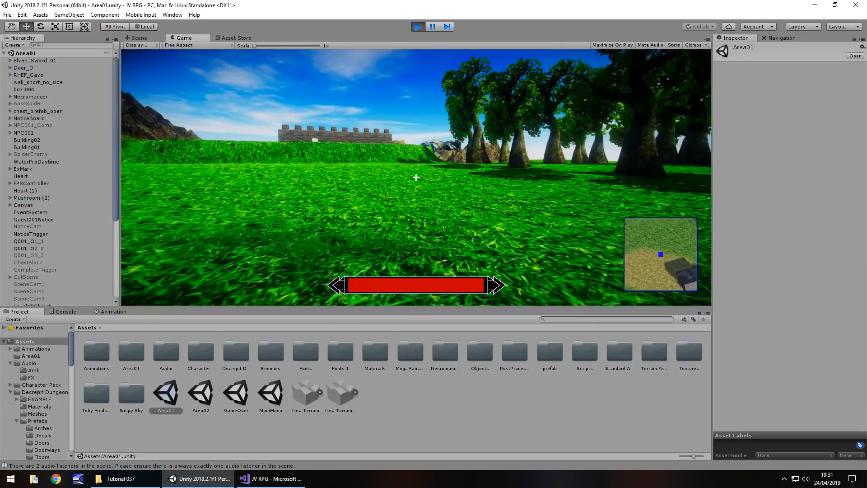
key(w)
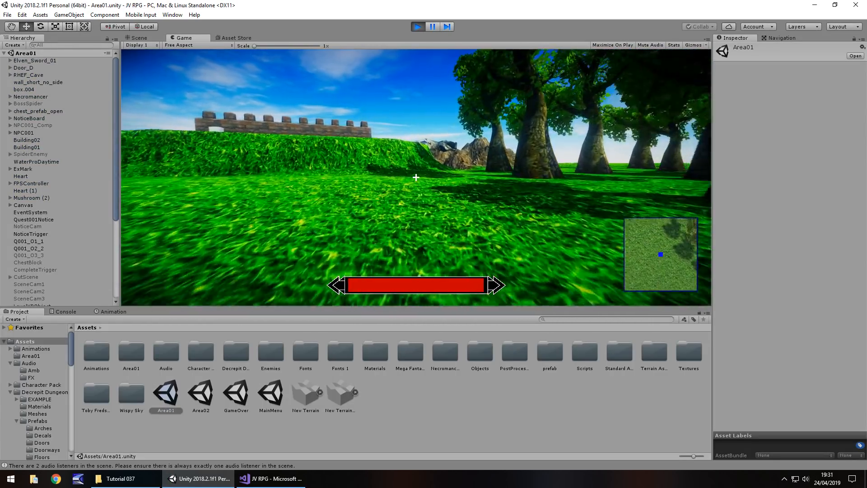
key(w)
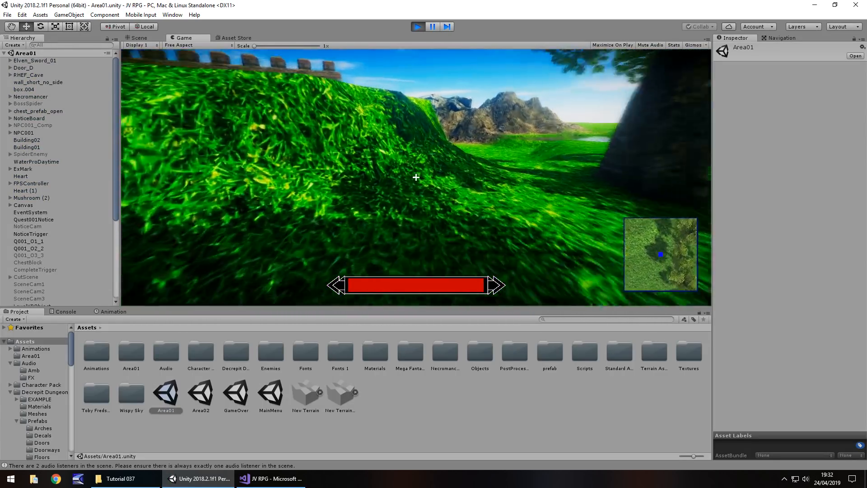
key(w)
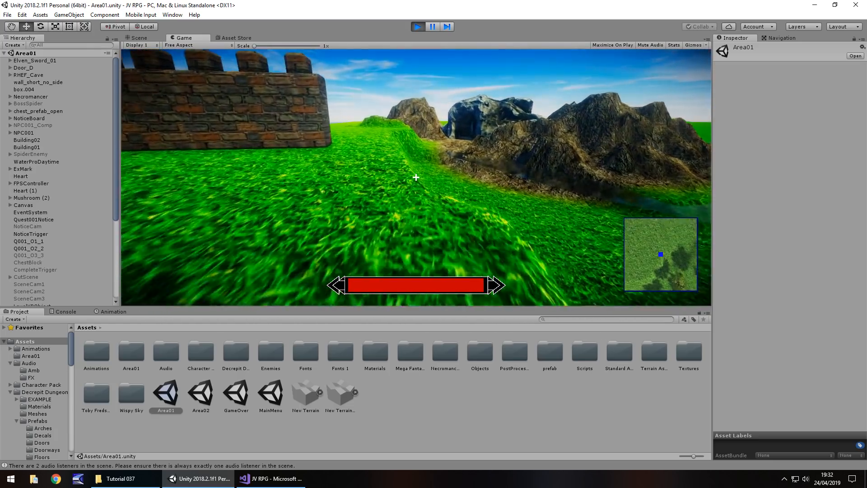
key(w)
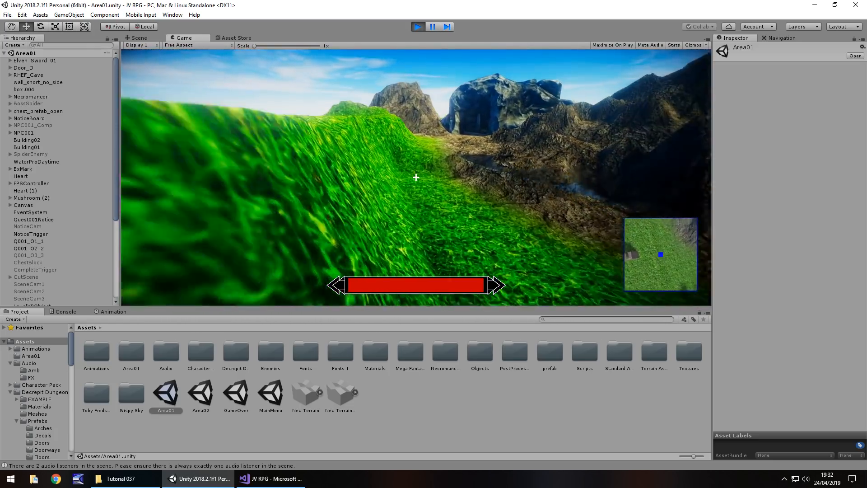
key(w)
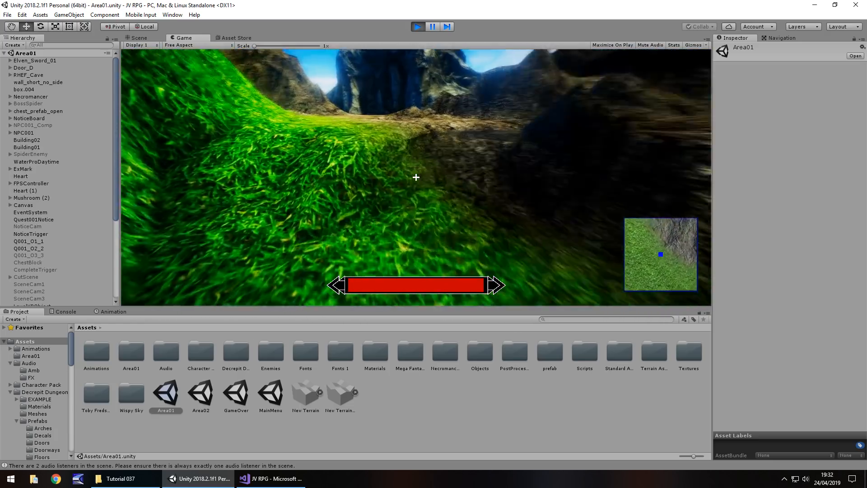
key(w)
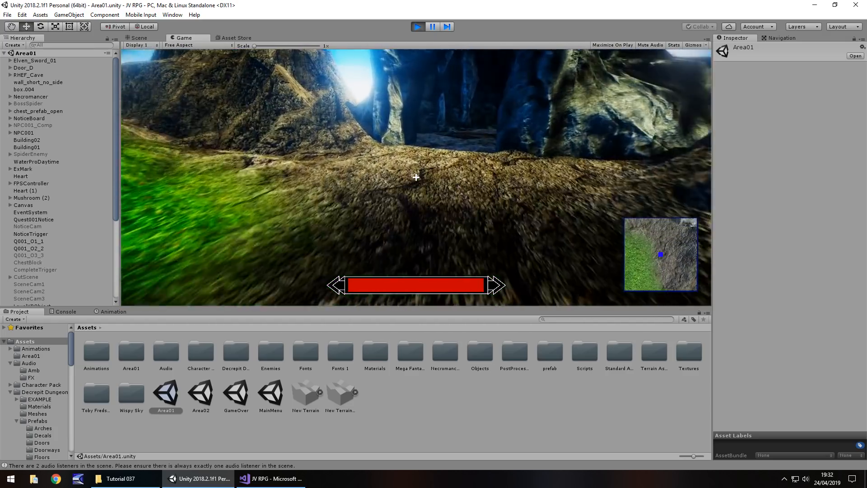
key(w)
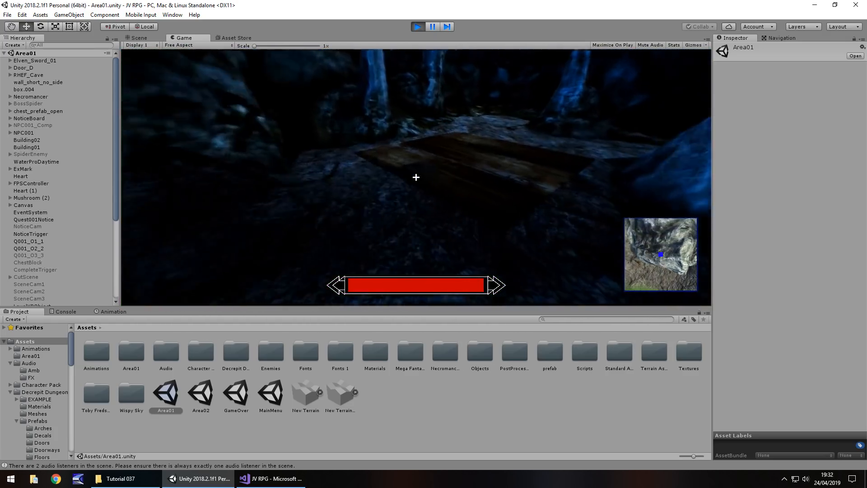
key(e)
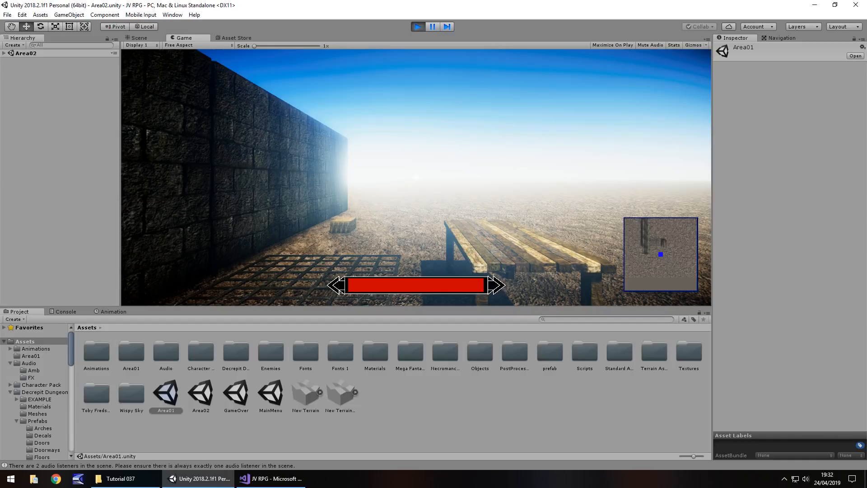
key(ctrl+p)
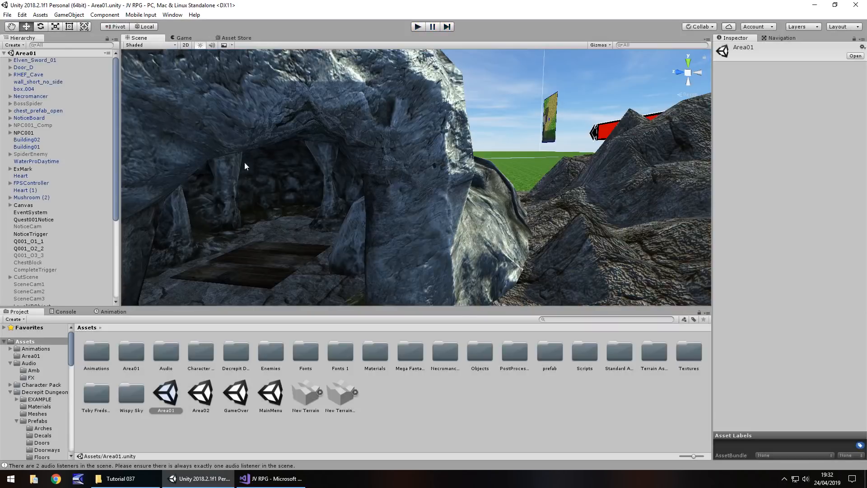
- Move FadeIn and FadeOut together to the end of the Area01 Canvas, directly below HealthBar
scroll(95, 204, down, 5)
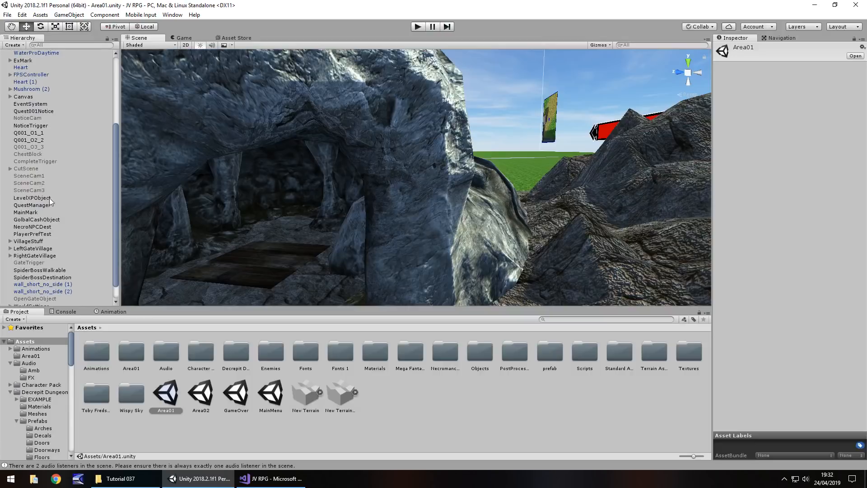
scroll(34, 134, up, 2)
click(10, 123)
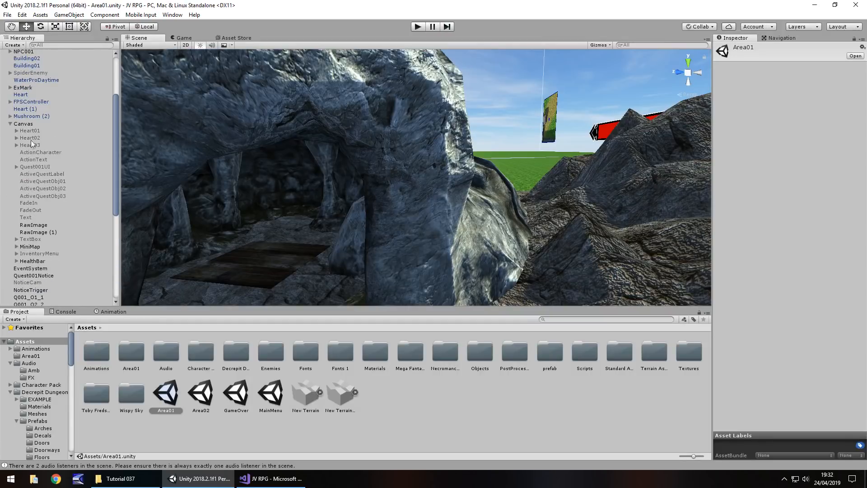
scroll(63, 153, down, 2)
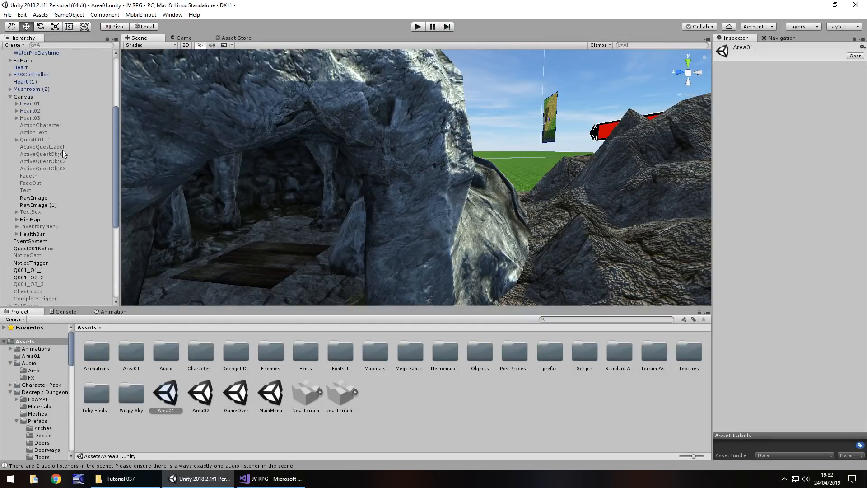
click(36, 177)
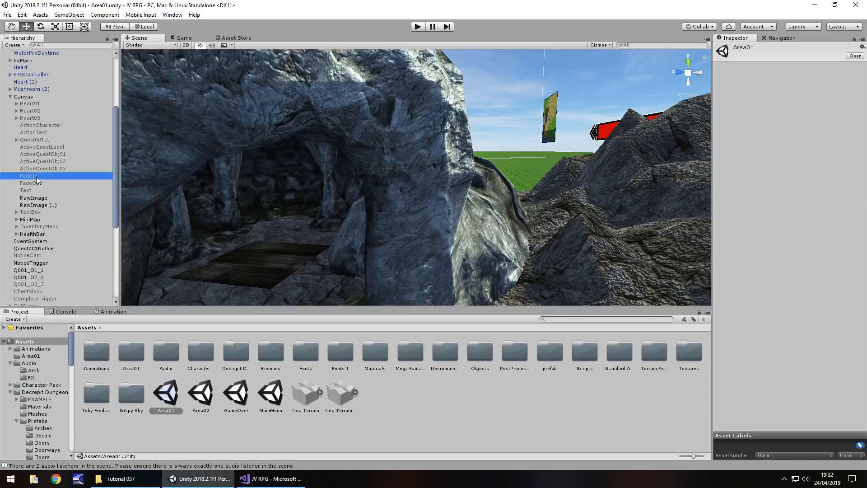
shift+click(36, 183)
drag(36, 182, 39, 241)
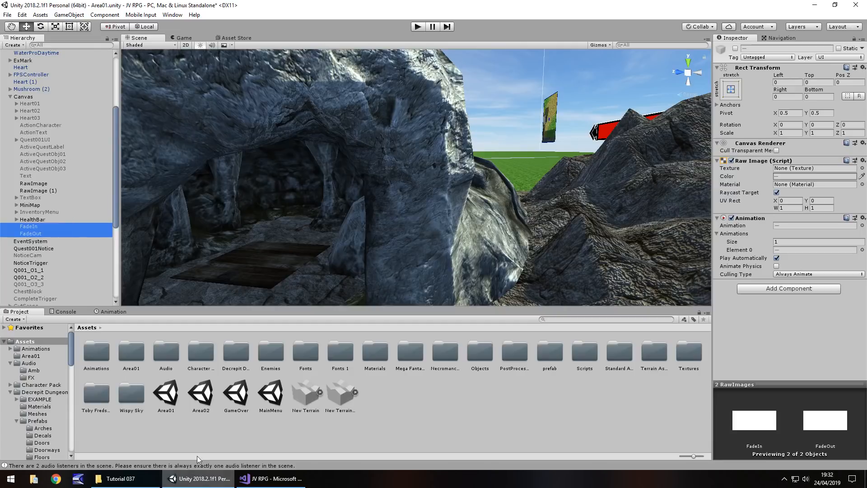
- Open Area02, move FadeIn and FadeOut together to the end of its Canvas, directly below HealthBar, and save the scene
double_click(202, 397)
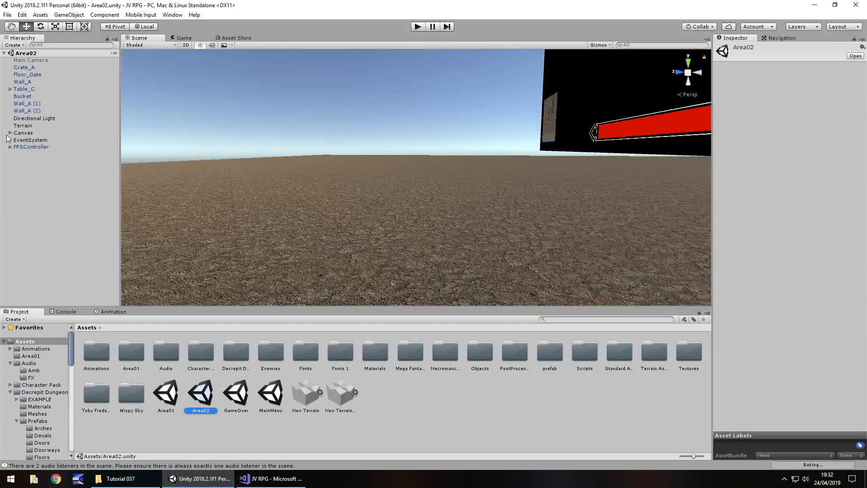
click(10, 133)
click(31, 213)
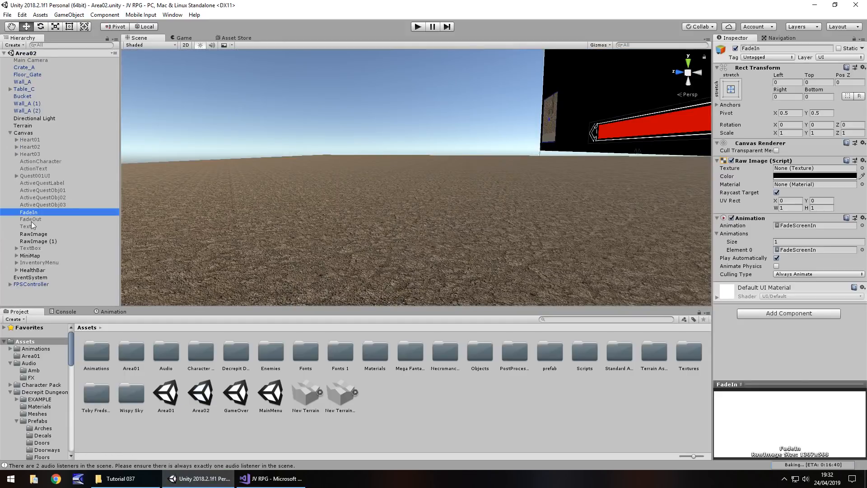
ctrl+click(32, 220)
drag(35, 219, 32, 277)
key(ctrl+s)
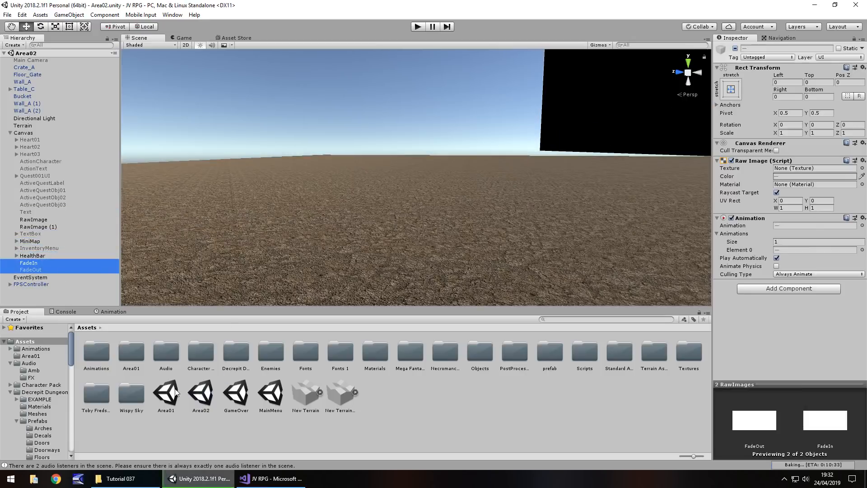
- Open Area01 and playtest the dungeon transition by walking to the cave's trapdoor and entering the dungeon, and exit play mode
double_click(175, 392)
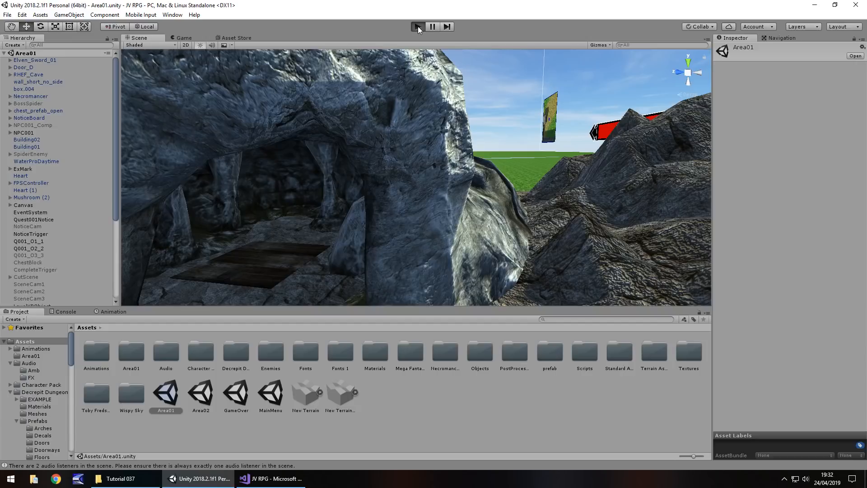
click(418, 26)
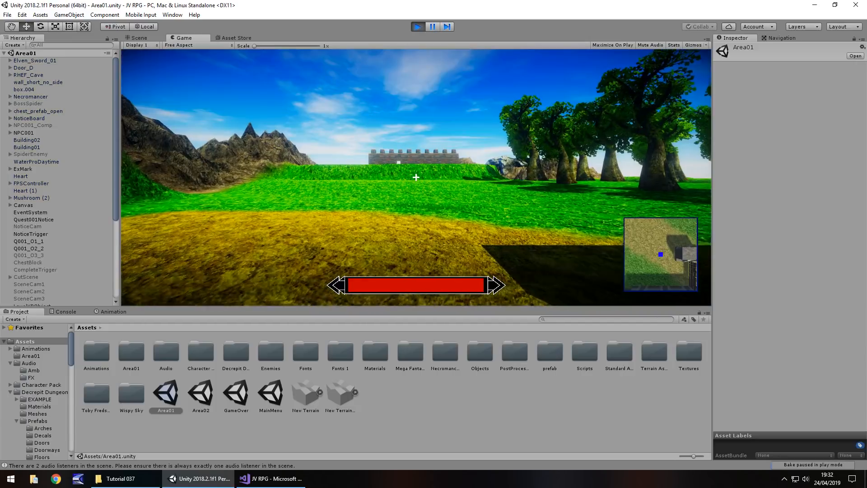
key(w)
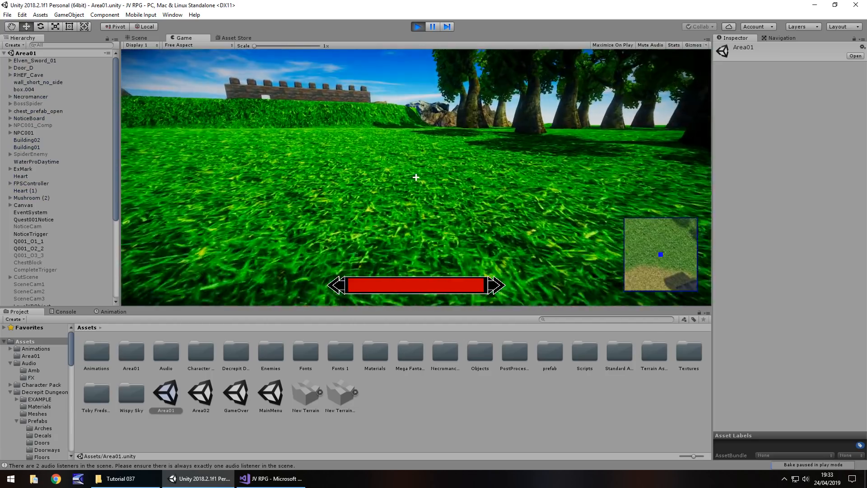
key(w)
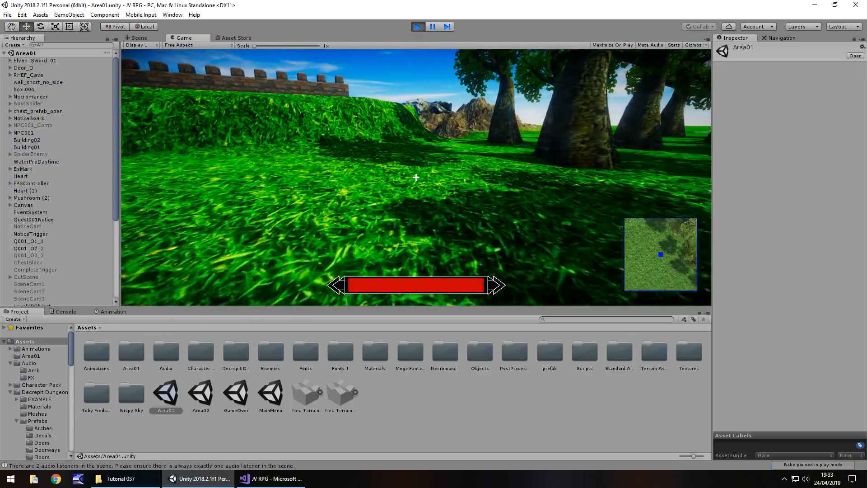
key(w)
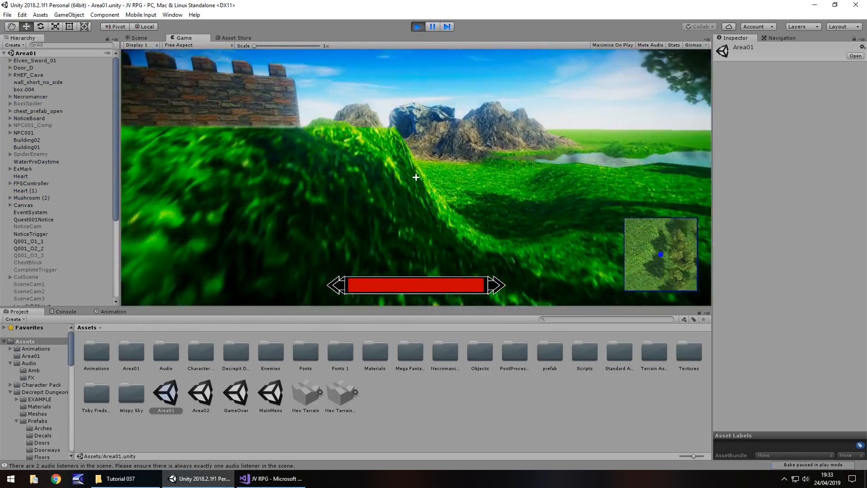
key(w)
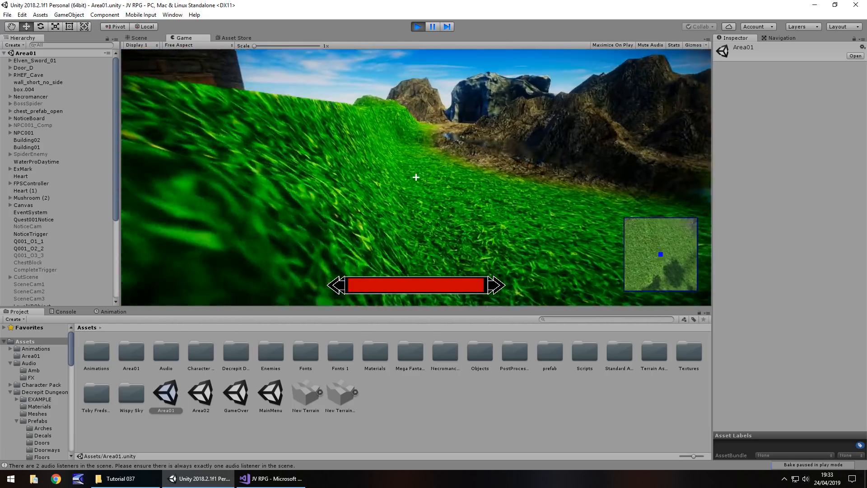
key(w)
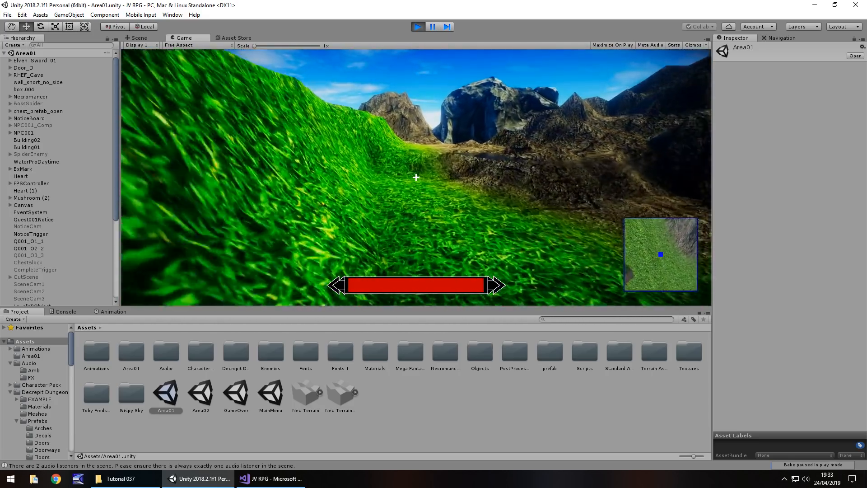
key(w)
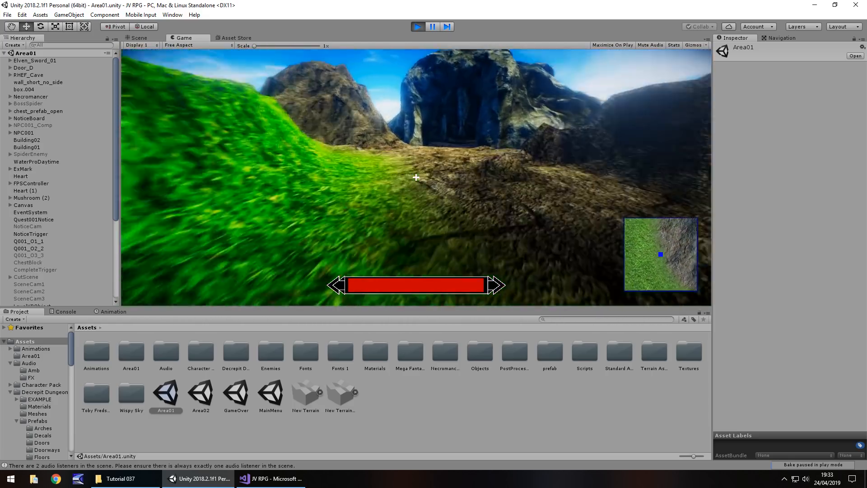
key(w)
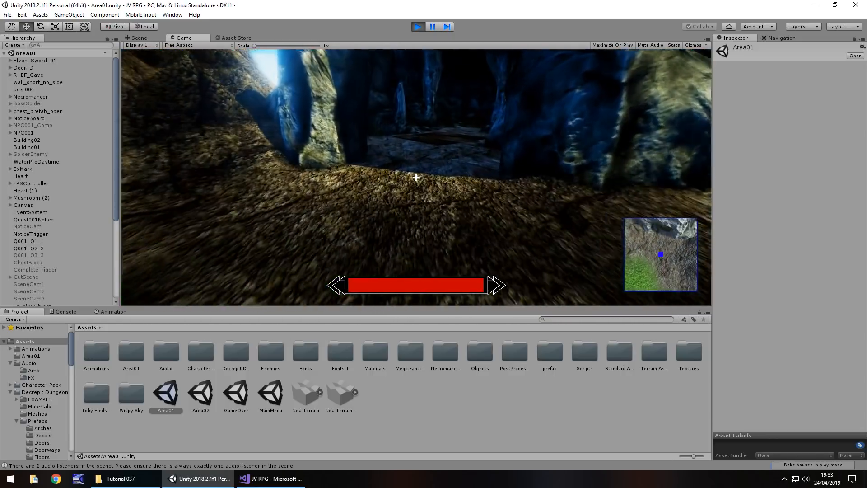
key(w)
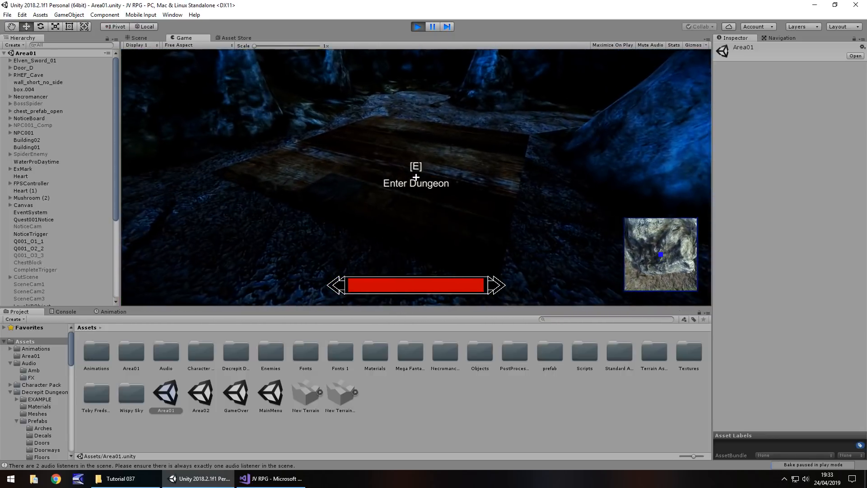
key(e)
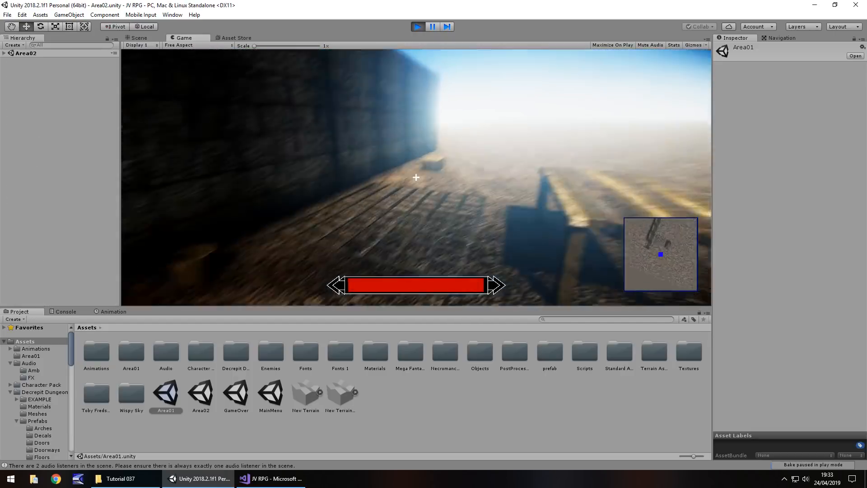
key(ctrl+p)
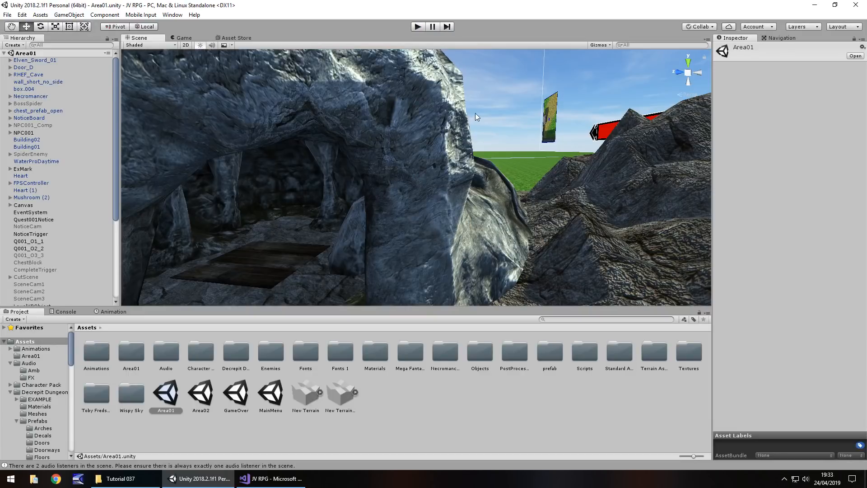
- Open Area02 and examine the bucket, floor gate, table and stone walls around the dungeon's start area
double_click(201, 394)
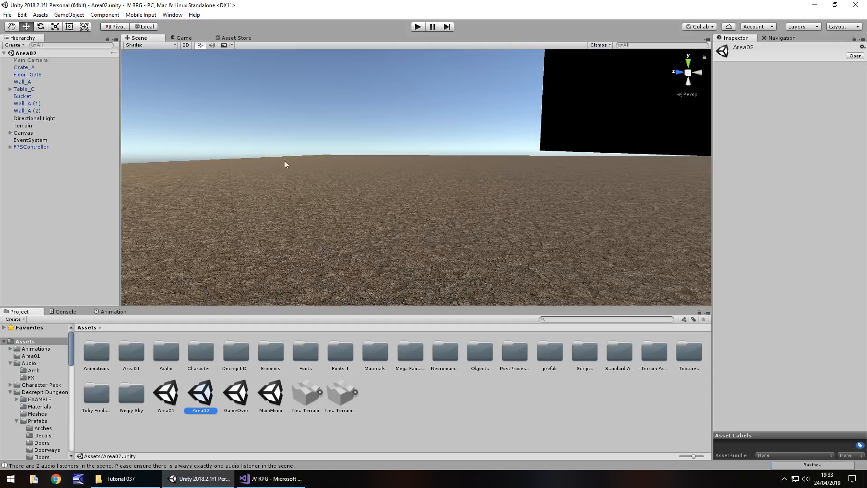
right_drag(286, 162, 498, 169)
click(32, 96)
double_click(33, 96)
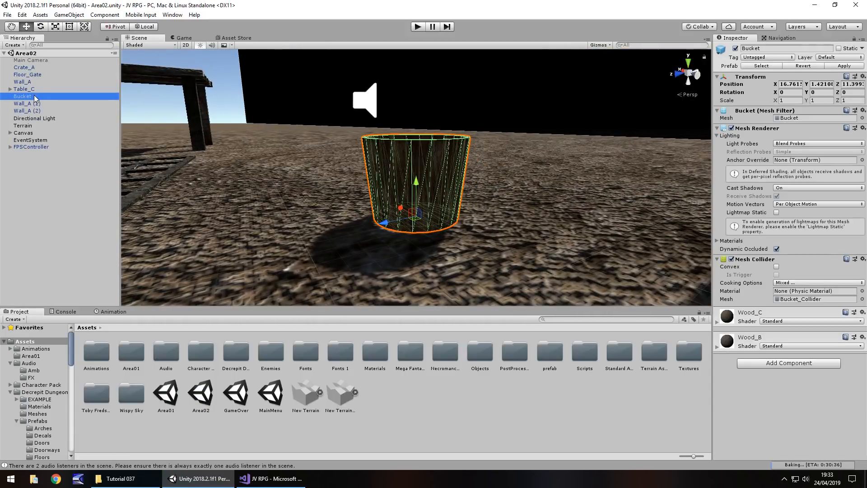
right_drag(257, 153, 385, 162)
middle_drag(385, 164, 322, 185)
right_drag(433, 182, 303, 203)
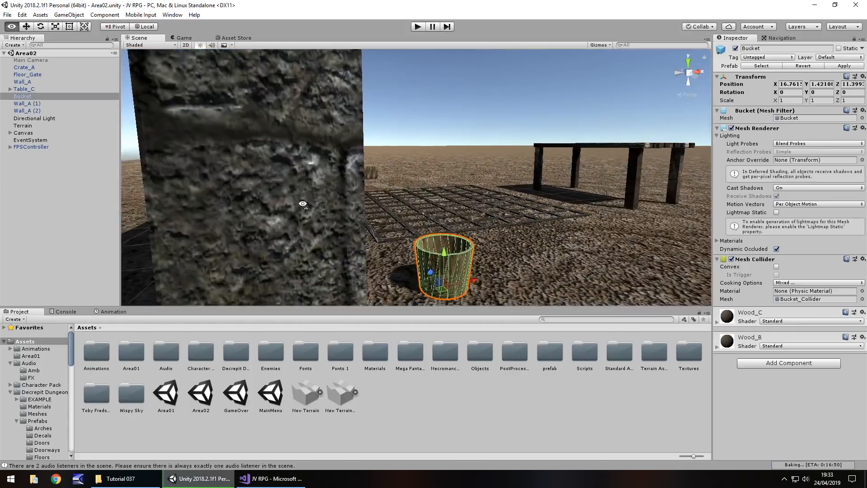
middle_drag(532, 152, 379, 142)
right_drag(435, 142, 335, 168)
middle_drag(382, 200, 253, 273)
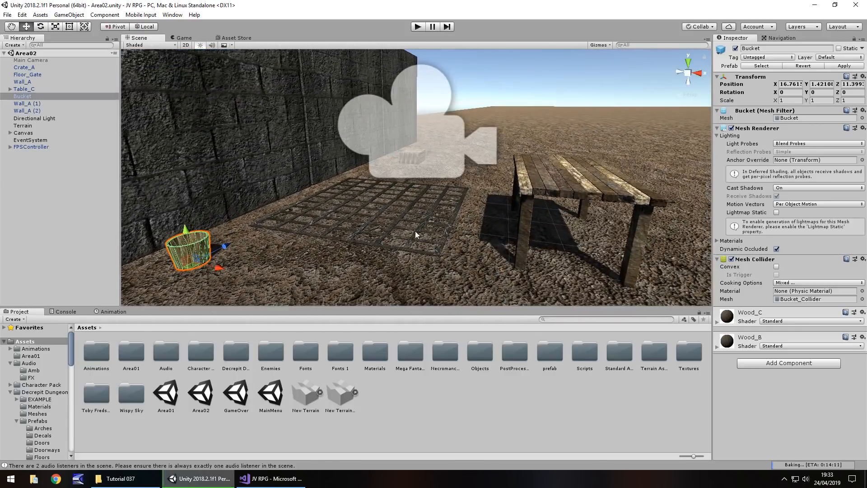
right_drag(428, 135, 237, 141)
middle_drag(632, 151, 459, 153)
scroll(459, 152, down, 3)
middle_drag(544, 166, 482, 158)
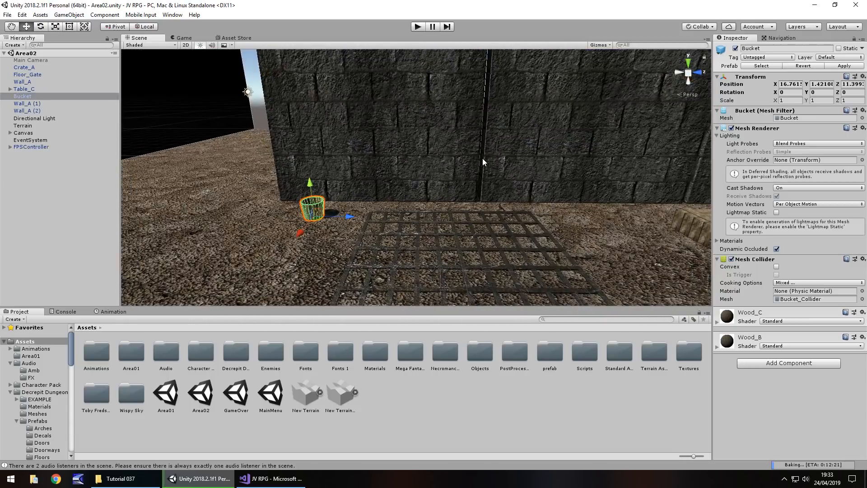
middle_drag(465, 192, 298, 332)
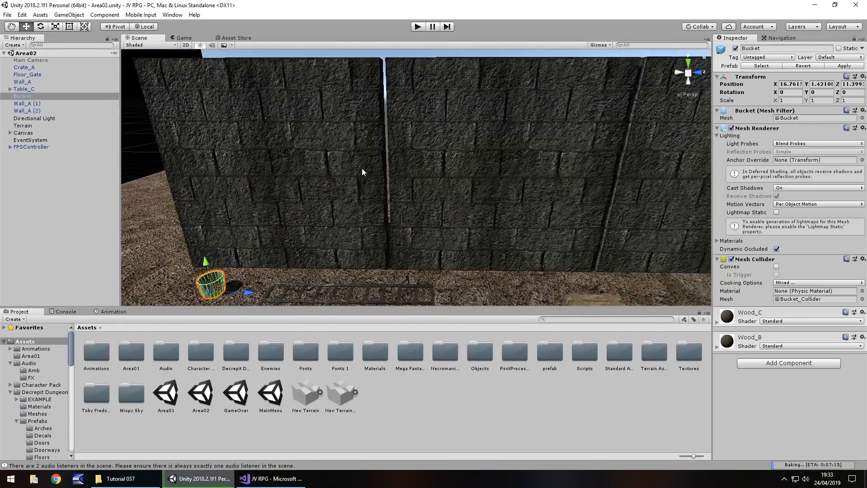
click(305, 177)
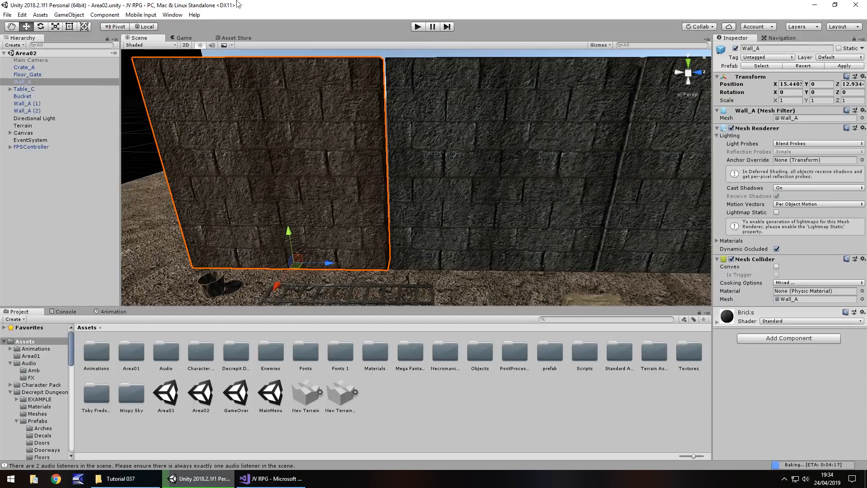
- Create a 3D cube in Area02 and name it Wall001
click(66, 16)
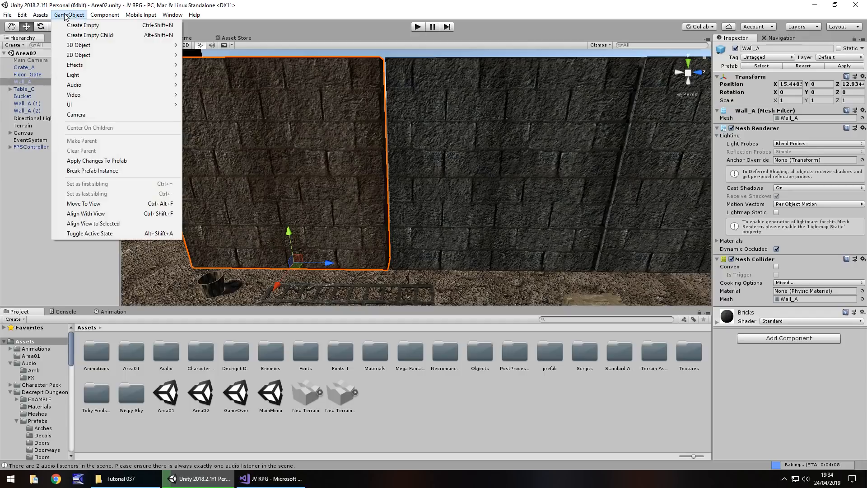
mouse_move(172, 45)
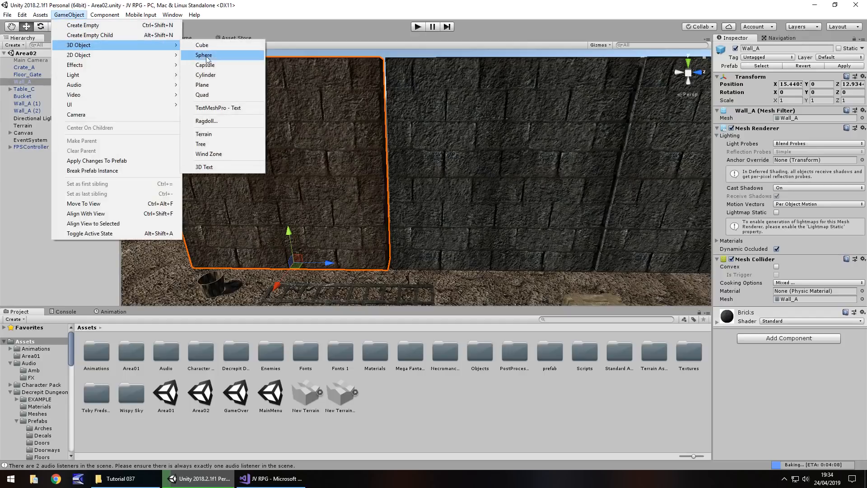
click(205, 46)
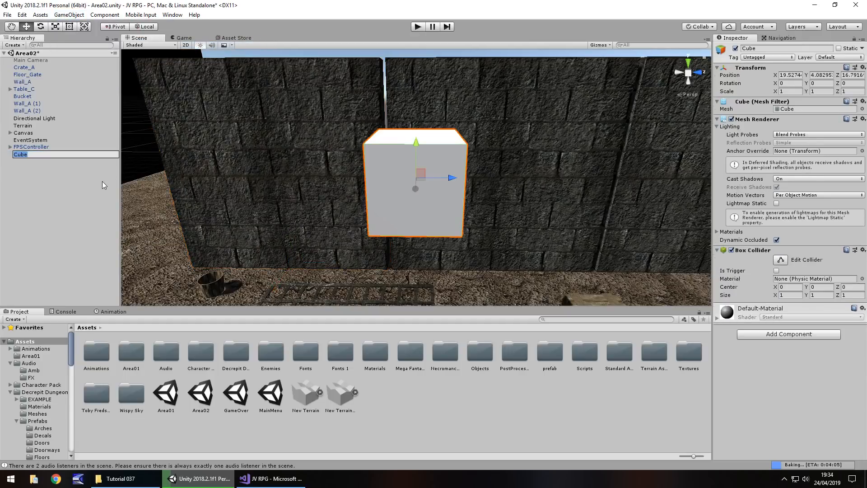
text(Wall001)
key(Return)
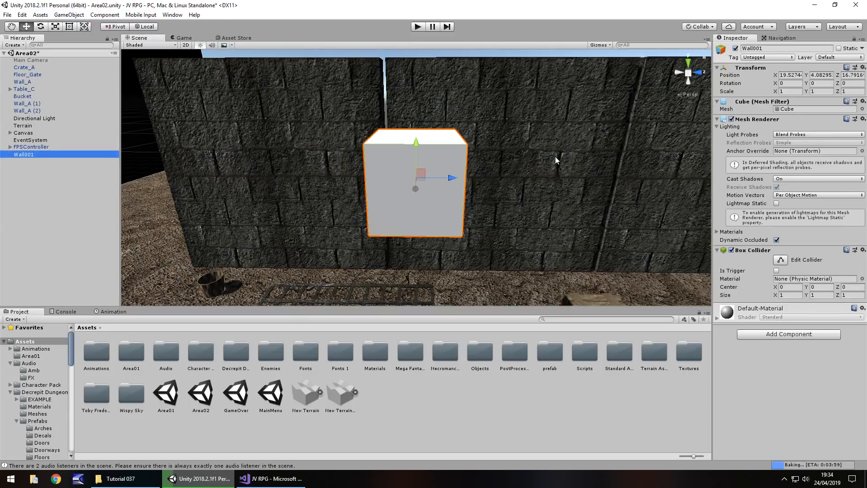
- Apply the Bricks material from the Wall_A prefab to the Wall001 cube
middle_drag(553, 138, 521, 280)
right_drag(521, 172, 490, 217)
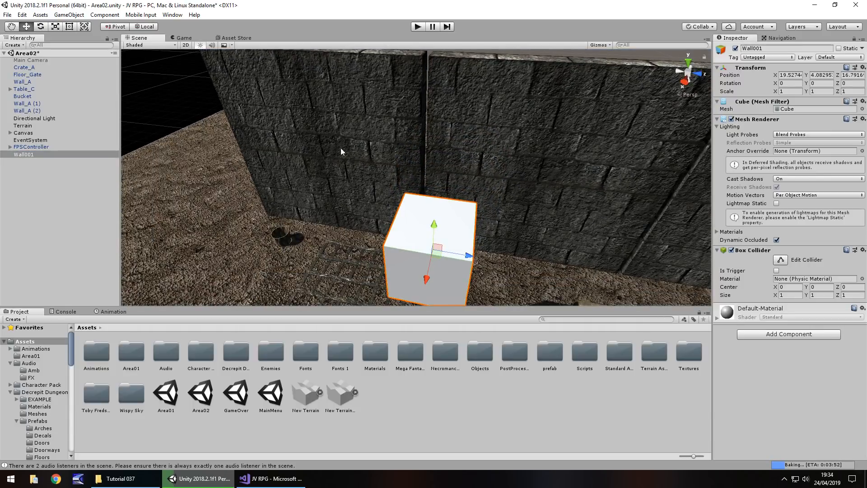
click(323, 154)
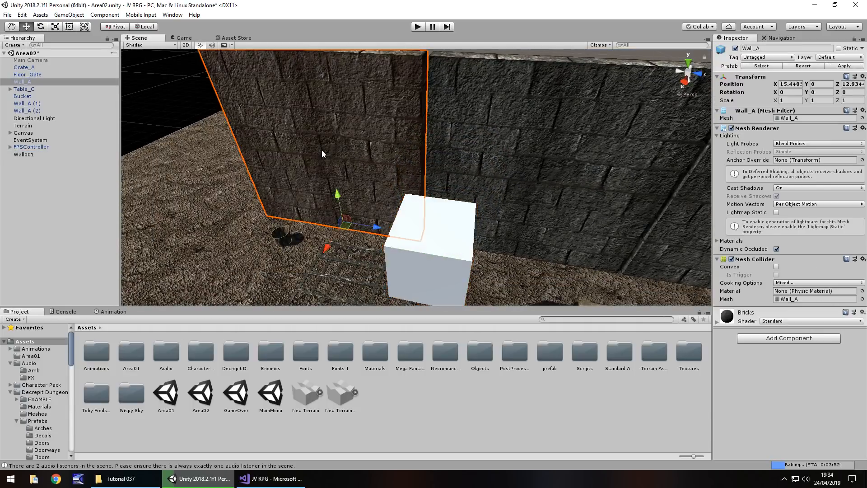
click(716, 322)
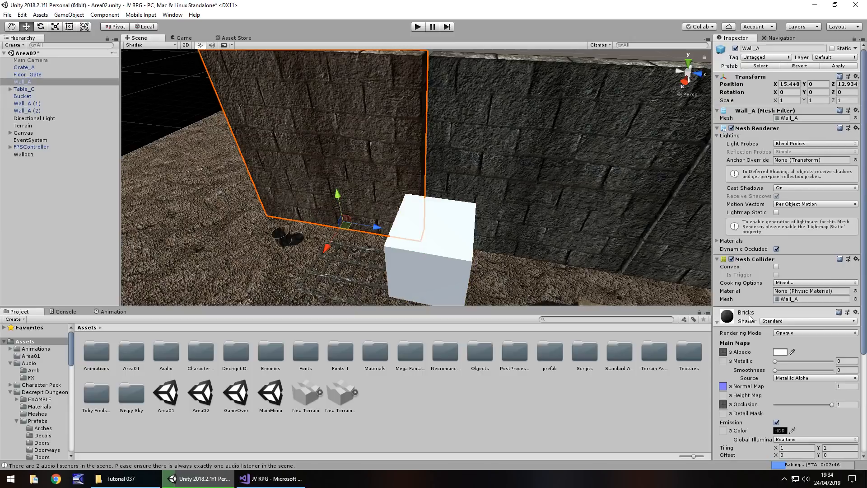
drag(682, 310, 423, 241)
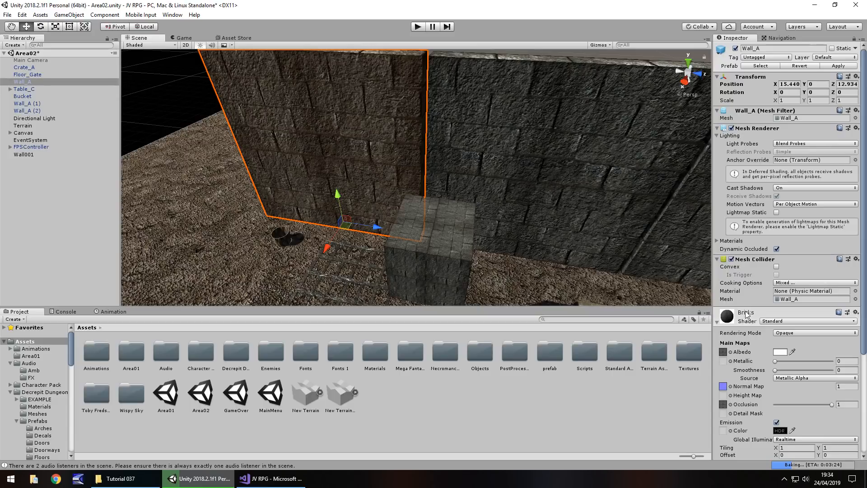
- Scale the Wall001 cube to 6 in X and 6 in Y
click(429, 246)
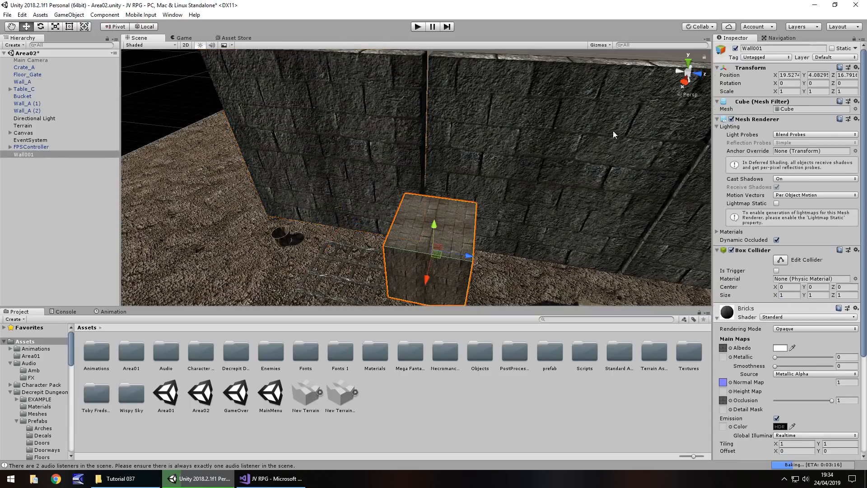
click(790, 91)
text(6)
click(821, 91)
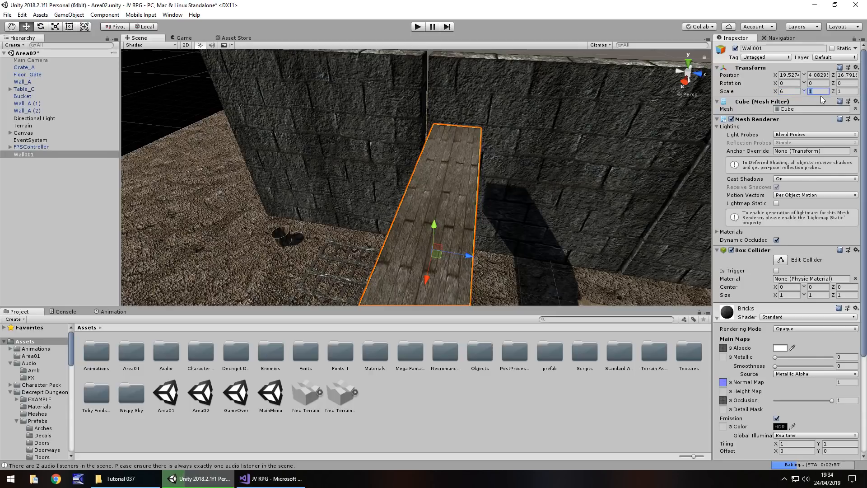
text(6)
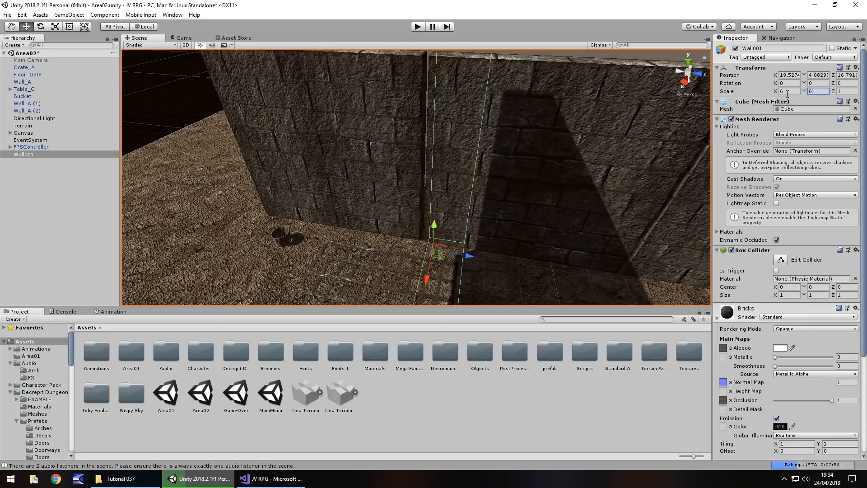
click(787, 92)
- Delete the three original wall pieces, Wall_A, Wall_A (1) and Wall_A (2), from the scene
right_drag(637, 114, 394, 123)
click(394, 123)
key(Delete)
mouse_move(464, 137)
right_down()
mouse_move(454, 138)
mouse_move(458, 123)
right_up()
key(d)
click(458, 124)
key(Delete)
click(568, 123)
key(Delete)
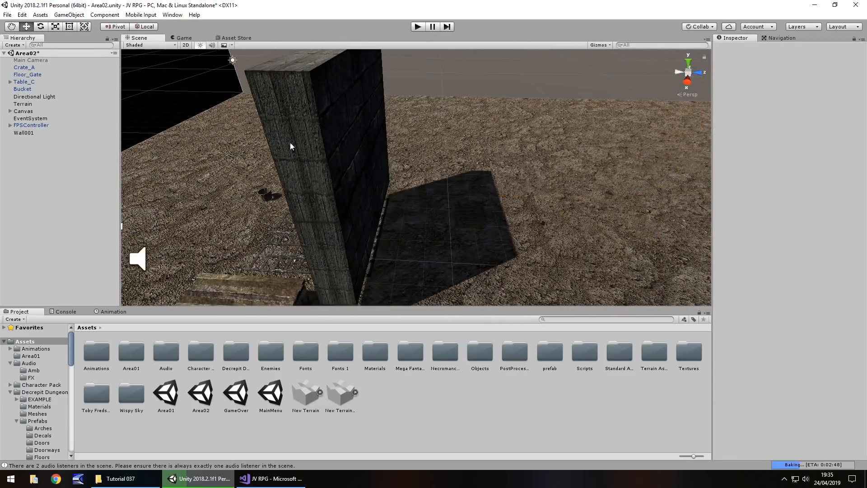
- Move Wall001 along the Z axis to about 9.29, beside the floor gate
click(291, 145)
drag(389, 155, 150, 147)
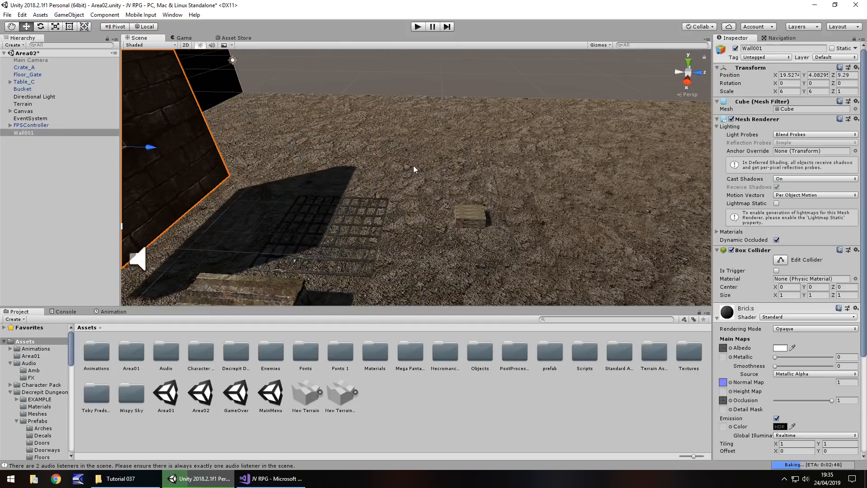
- Move Wall001 to about Y 3.08 and Z 7.79 so it stands on the terrain, and save the scene
right_drag(414, 167, 271, 167)
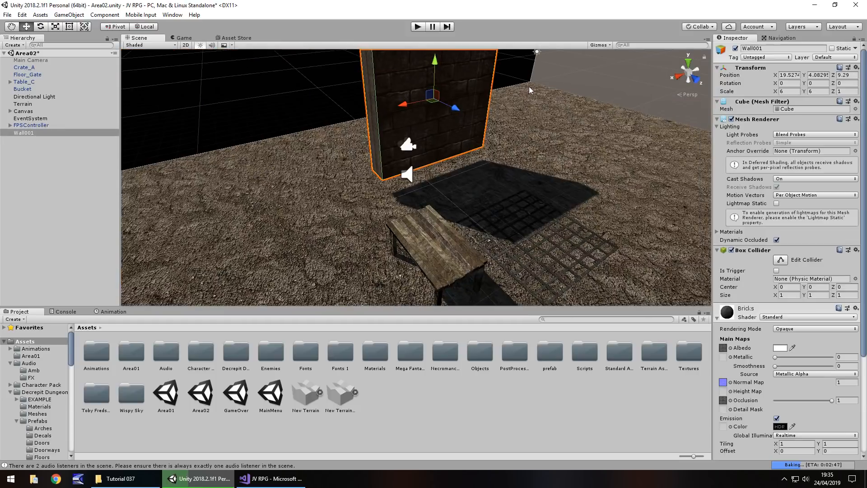
drag(455, 109, 434, 98)
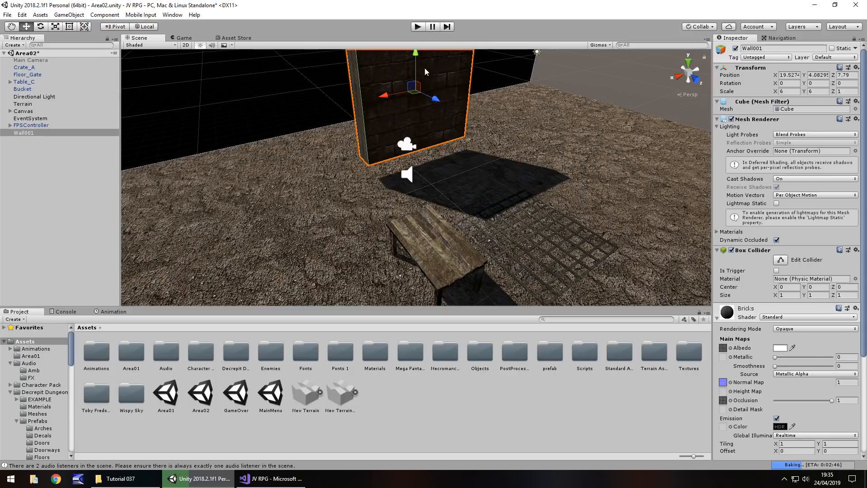
drag(416, 63, 456, 161)
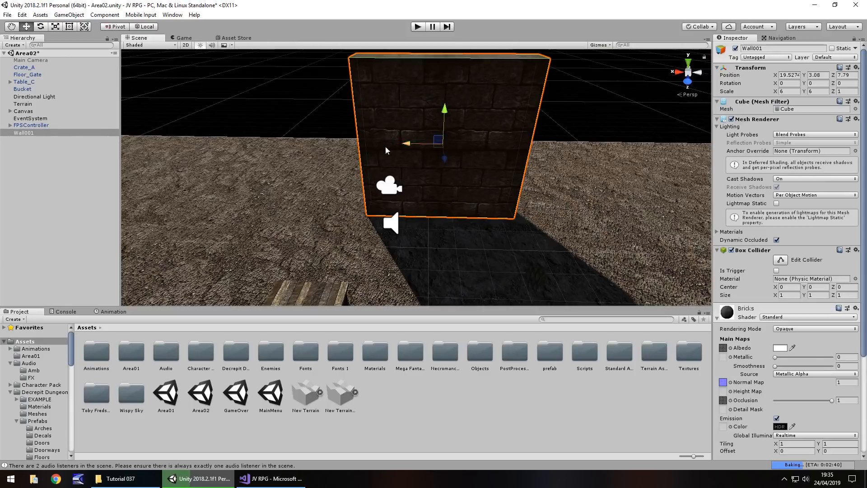
click(28, 134)
key(ctrl+s)
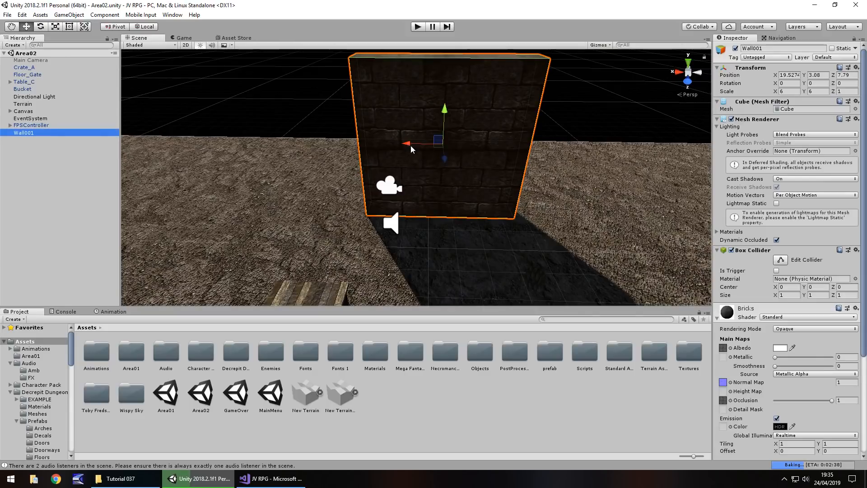
- Duplicate Wall001 end to end along X and shift both walls to about X 17.03 and X 23.03
drag(410, 149, 233, 145)
key(ctrl+d)
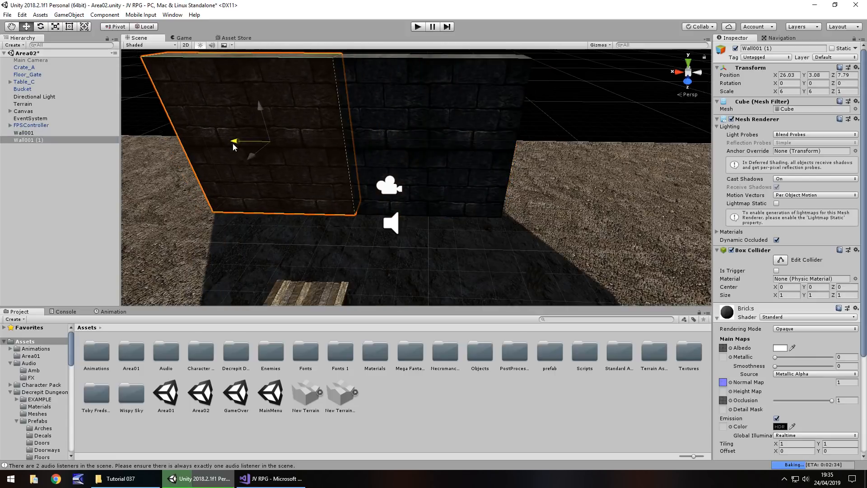
right_drag(235, 148, 330, 157)
middle_drag(331, 156, 571, 98)
shift+click(414, 137)
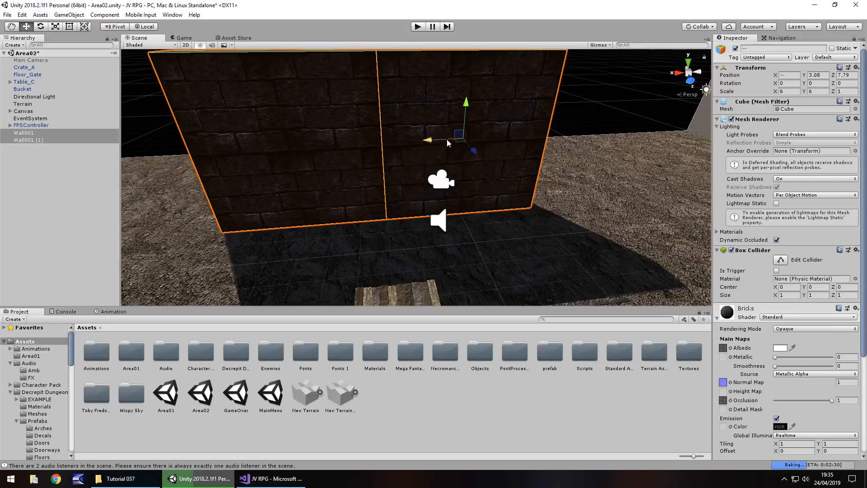
drag(447, 141, 504, 144)
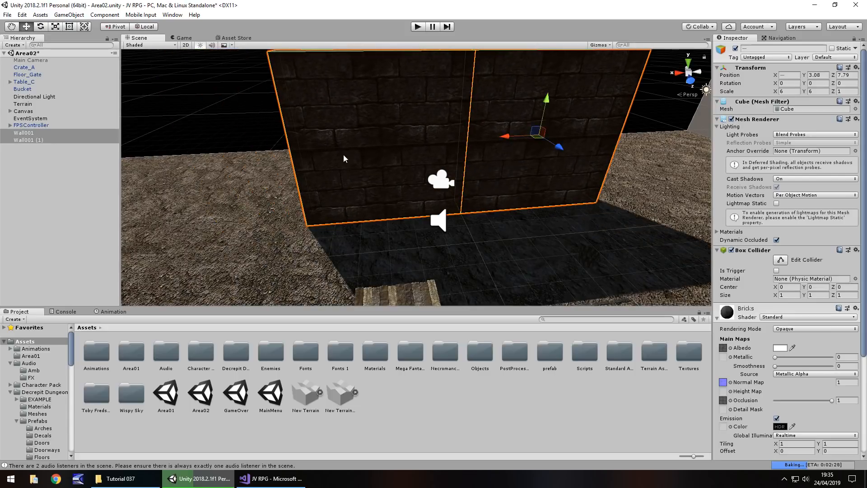
- Move FPSController in front of the two walls, to about X 20.2, Y 1, Z 10.92
right_drag(297, 186, 393, 194)
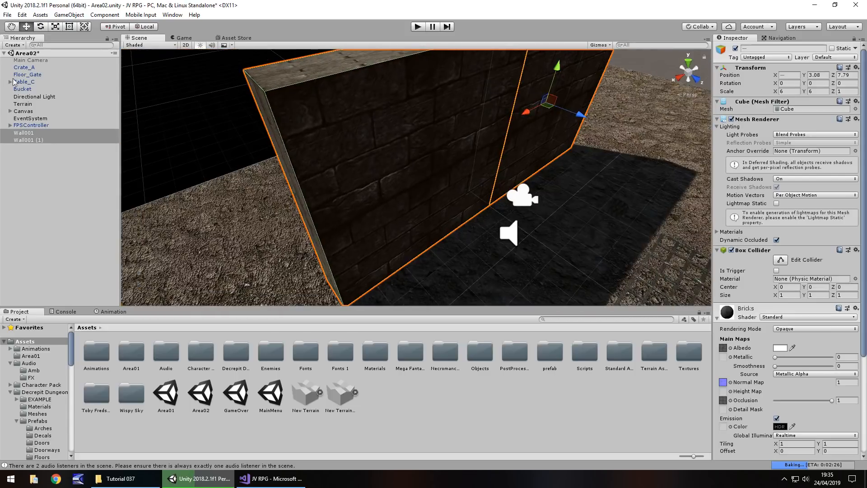
click(31, 126)
right_drag(595, 202, 528, 187)
middle_drag(555, 158, 267, 162)
drag(268, 262, 260, 289)
right_drag(404, 222, 455, 229)
drag(405, 216, 427, 215)
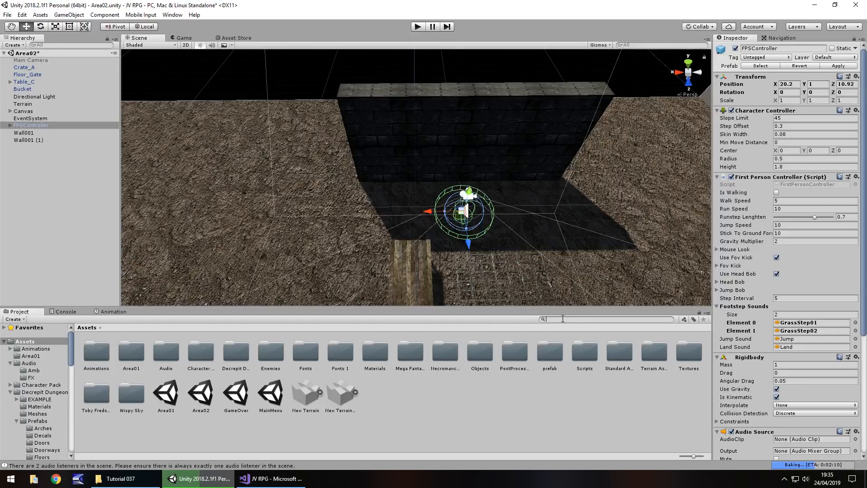
- Search the project assets for ladder and place the Ladder prefab against the middle of the brick wall
text(ladder)
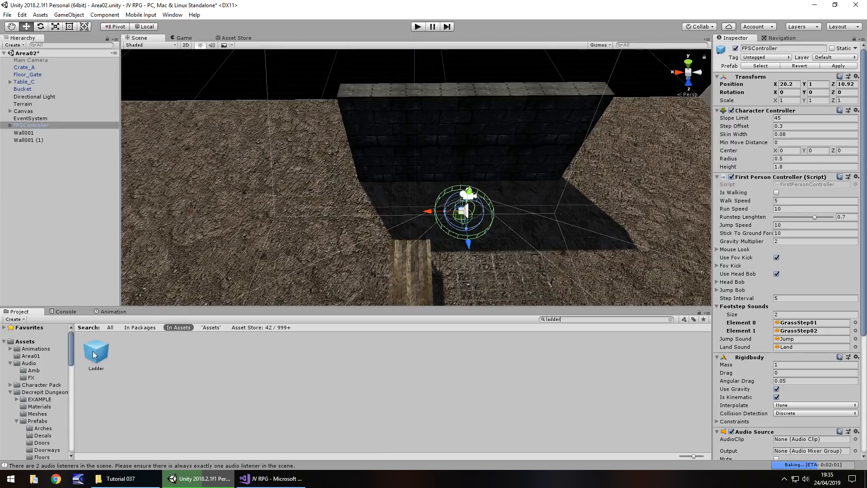
drag(95, 354, 461, 193)
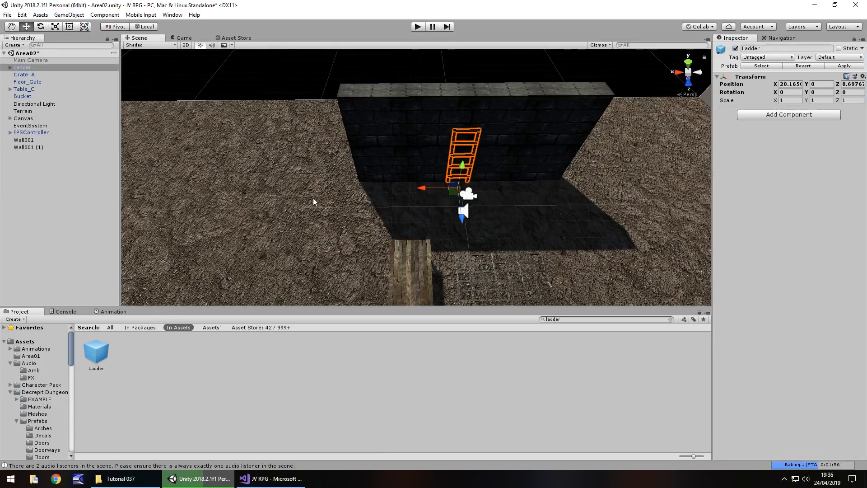
- Set the Ladder's Y scale to 1.5
scroll(462, 237, up, 6)
scroll(367, 177, up, 4)
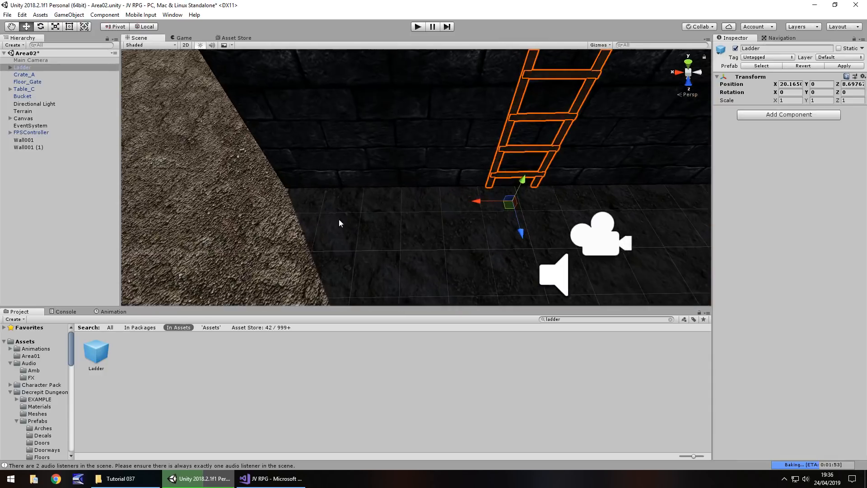
right_drag(339, 220, 525, 146)
middle_drag(343, 252, 445, 148)
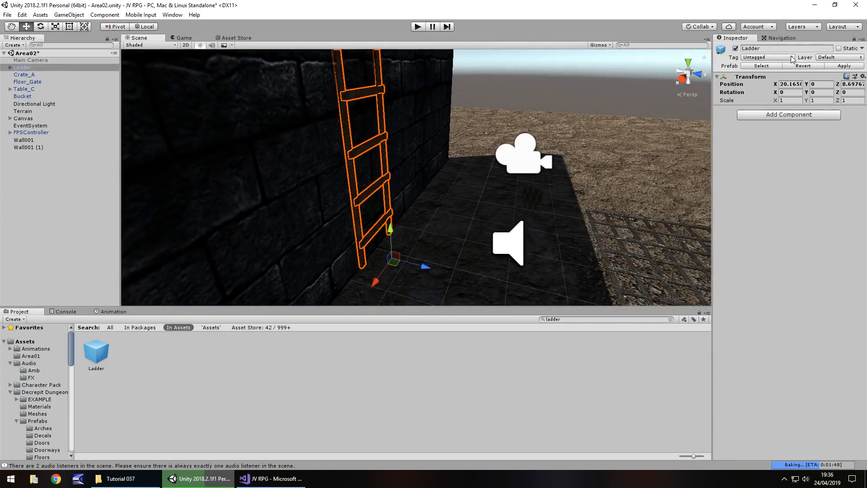
click(821, 100)
right_drag(541, 193, 550, 158)
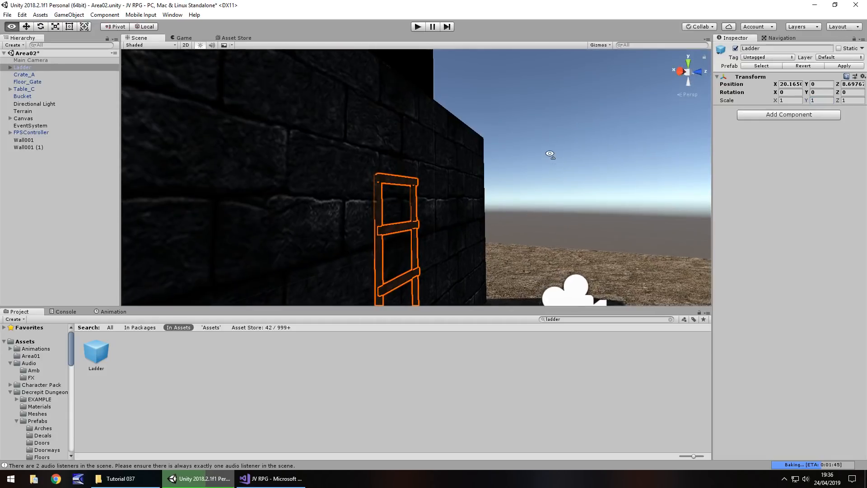
text(.5)
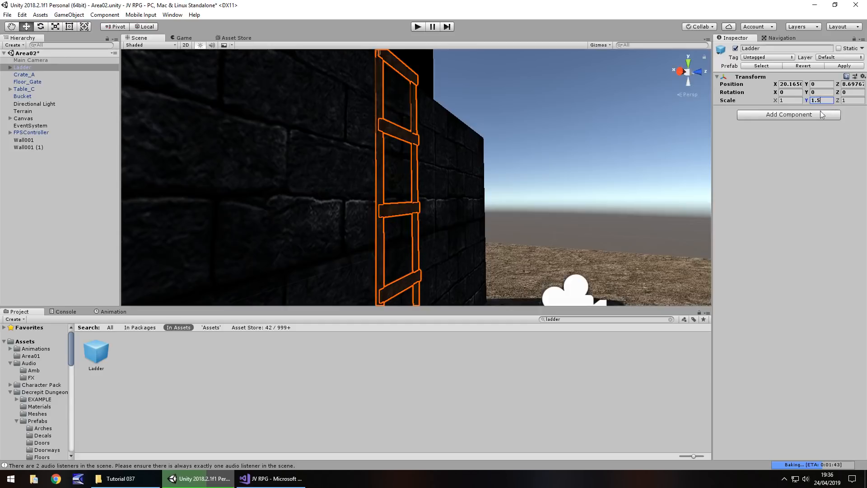
- Move the Ladder to about Y -0.29 and Z 8.76, lowering it in front of the wall
right_drag(495, 151, 462, 143)
scroll(467, 105, down, 5)
right_drag(467, 105, 497, 178)
drag(476, 215, 477, 217)
drag(446, 174, 449, 185)
right_drag(519, 153, 507, 131)
right_drag(413, 142, 424, 158)
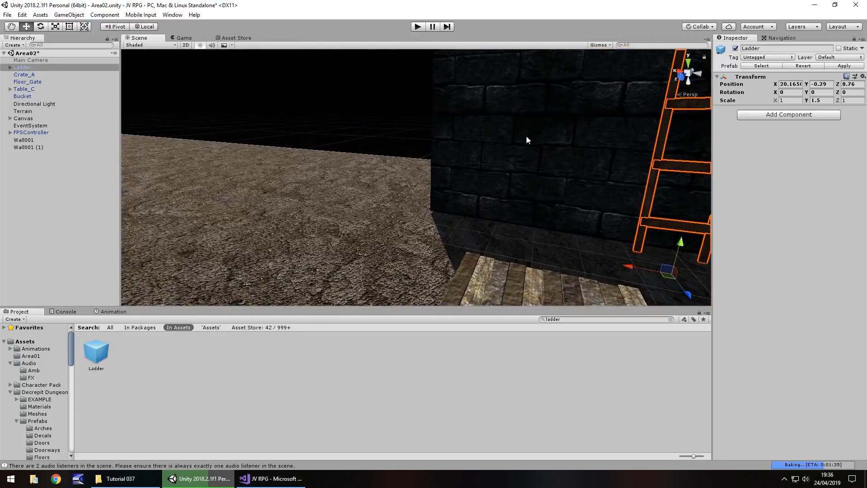
- Duplicate Wall001 (1) and rotate the copy 90 degrees about the Y axis
scroll(526, 136, down, 4)
middle_drag(526, 136, 488, 209)
right_drag(470, 159, 483, 182)
scroll(470, 181, down, 5)
scroll(479, 199, up, 3)
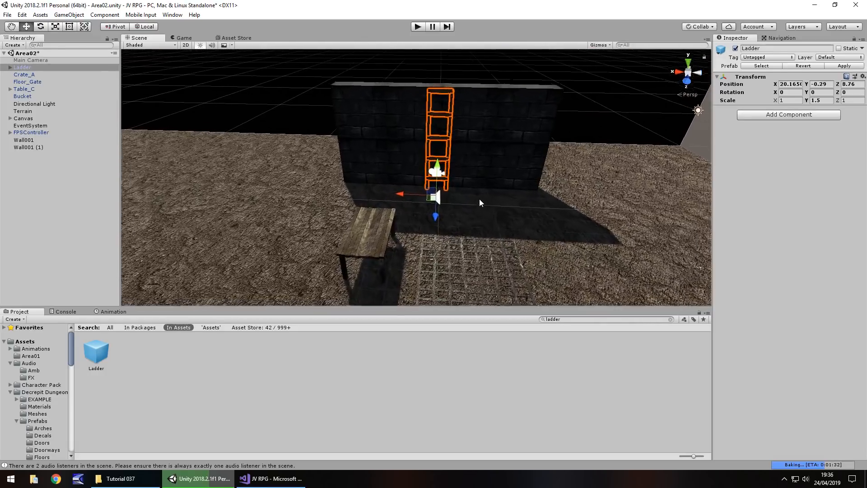
click(360, 111)
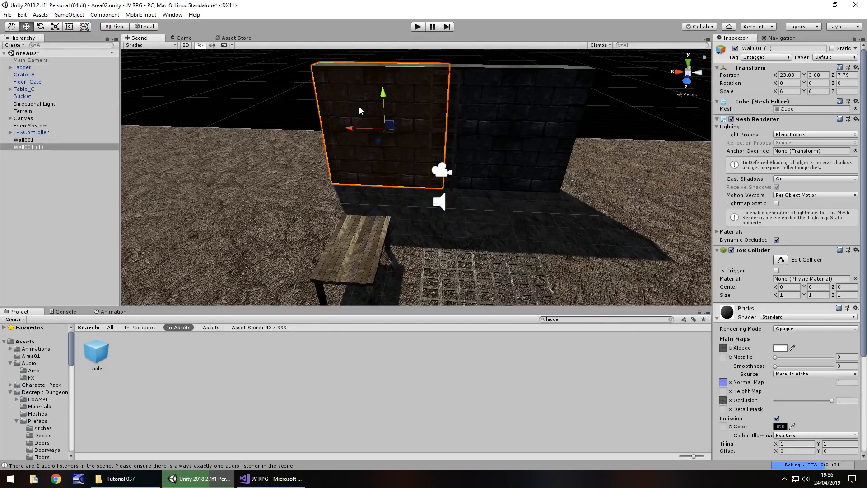
key(ctrl+d)
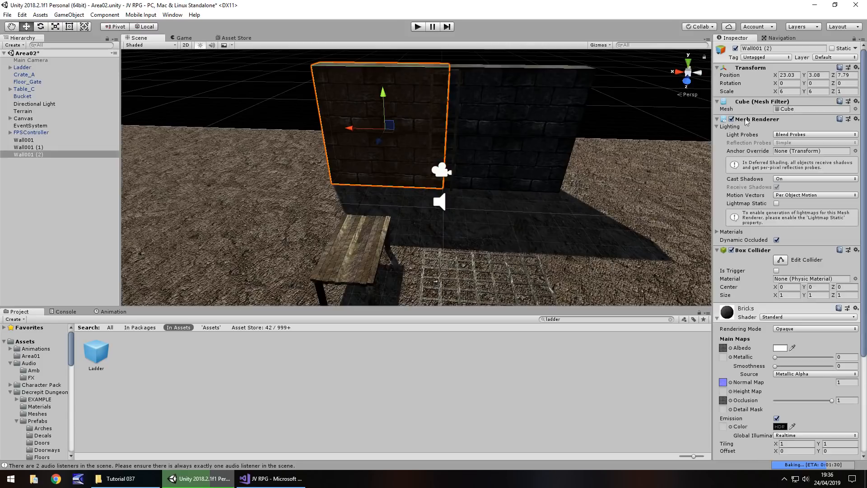
click(811, 84)
text(90)
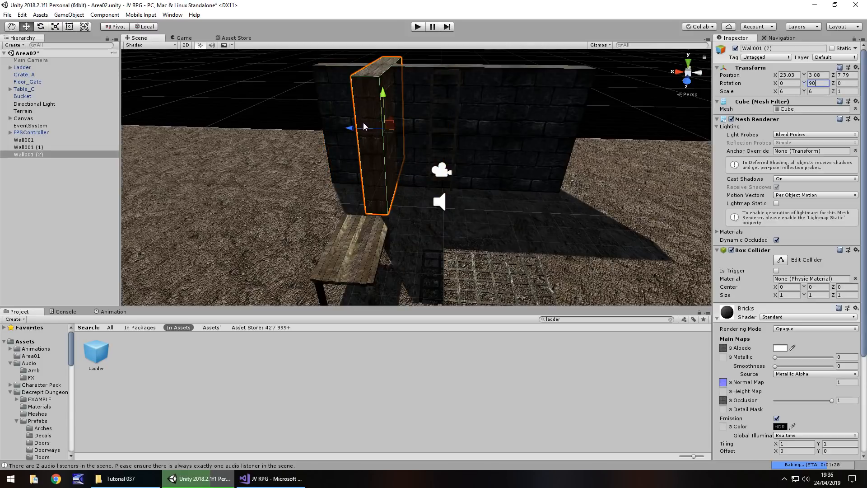
- Move the rotated wall copy to X 26.53 and Z 11.29 so it forms a corner with the ladder wall
drag(364, 123, 293, 140)
alt+drag(382, 113, 294, 277)
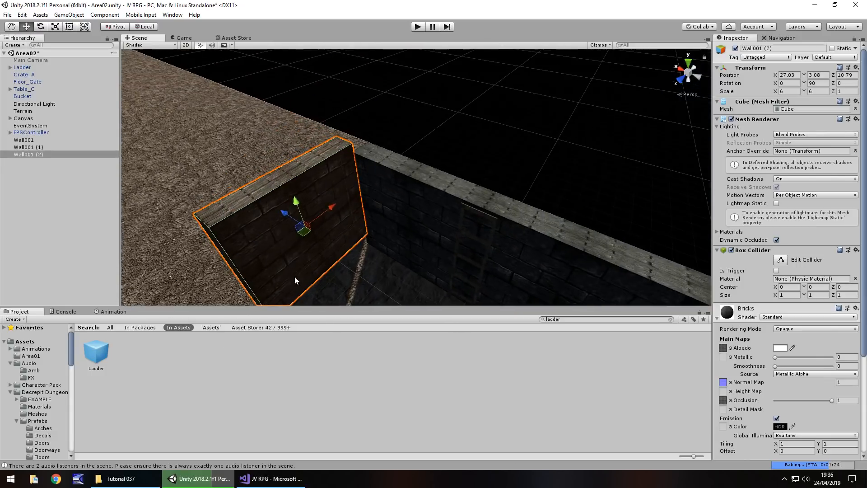
drag(285, 217, 329, 217)
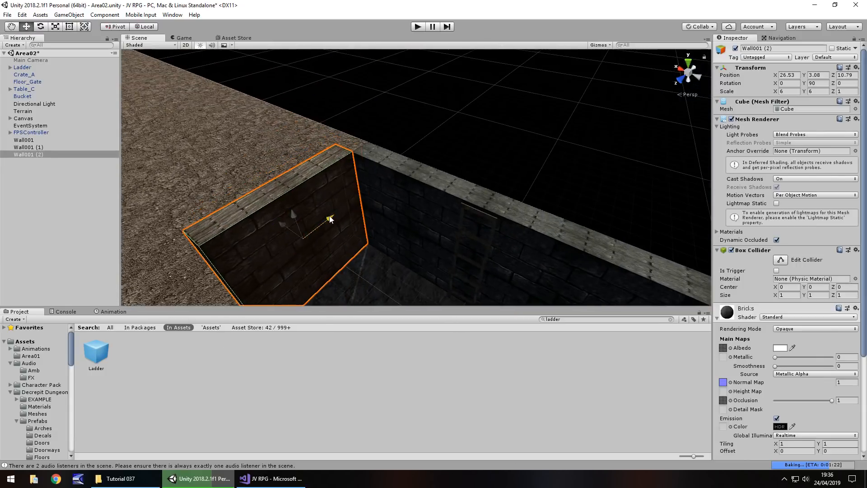
alt+drag(488, 193, 366, 194)
- Duplicate the side wall twice along the Z axis, placing the last copy at Z 23.29
key(ctrl+d)
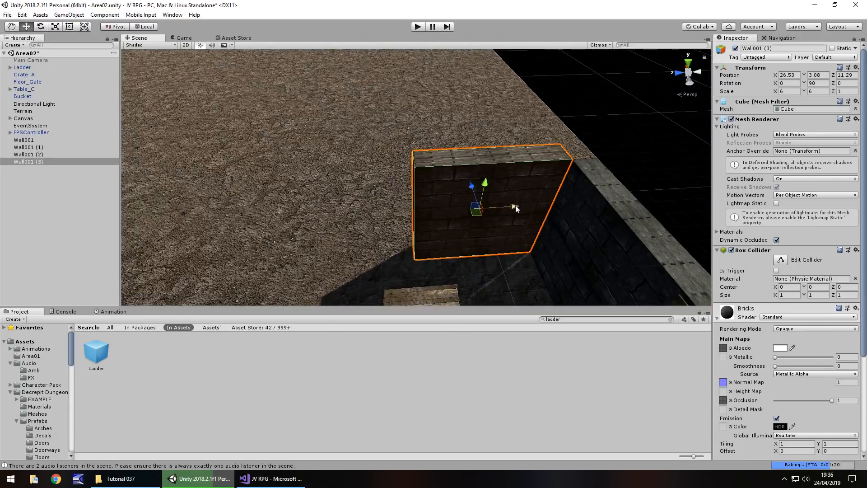
drag(513, 206, 239, 230)
key(ctrl+d)
- Place a copy of Wall001, rotated 90 degrees about Y, at X 13.53 and Z 11.29 to form the opposite corner
alt+drag(374, 183, 537, 195)
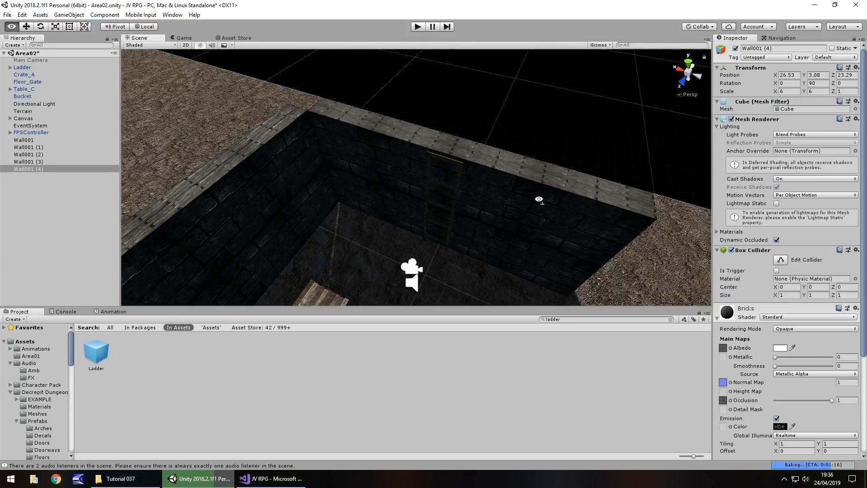
alt+drag(302, 137, 554, 215)
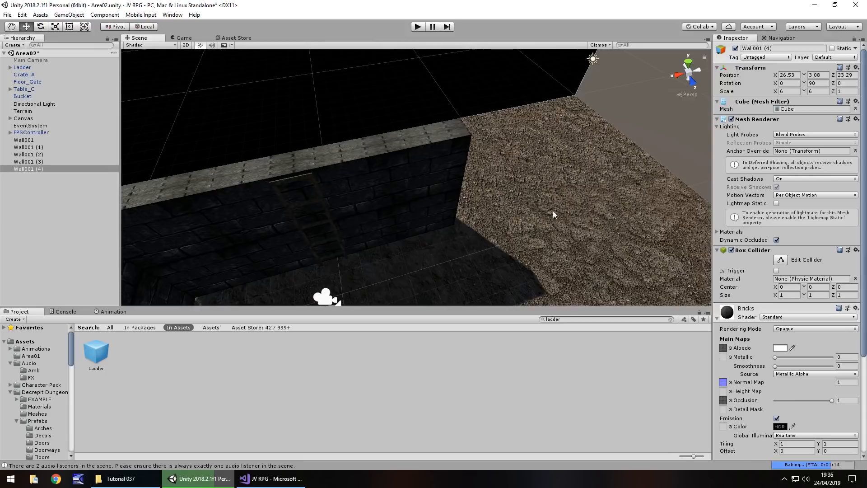
click(432, 195)
alt+drag(432, 195, 425, 167)
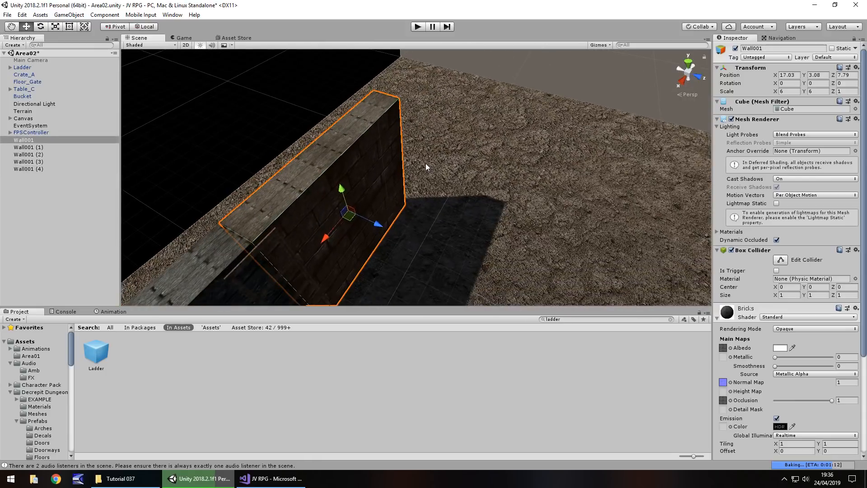
key(ctrl+d)
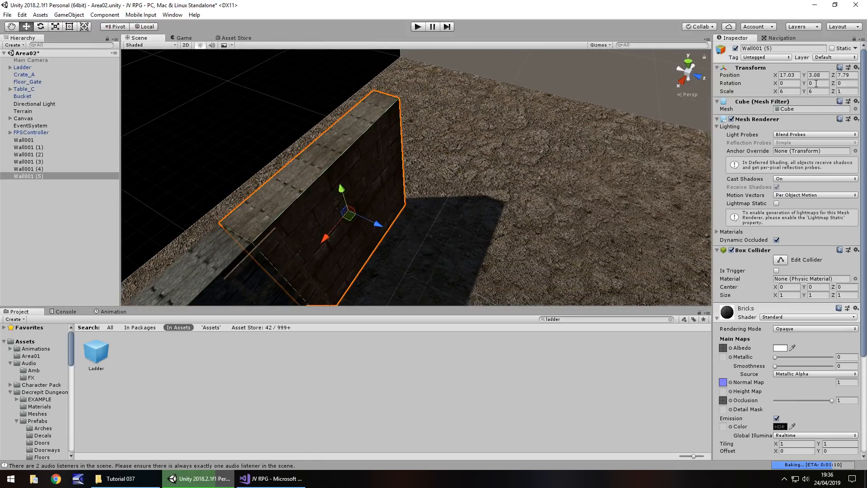
text(90)
key(Return)
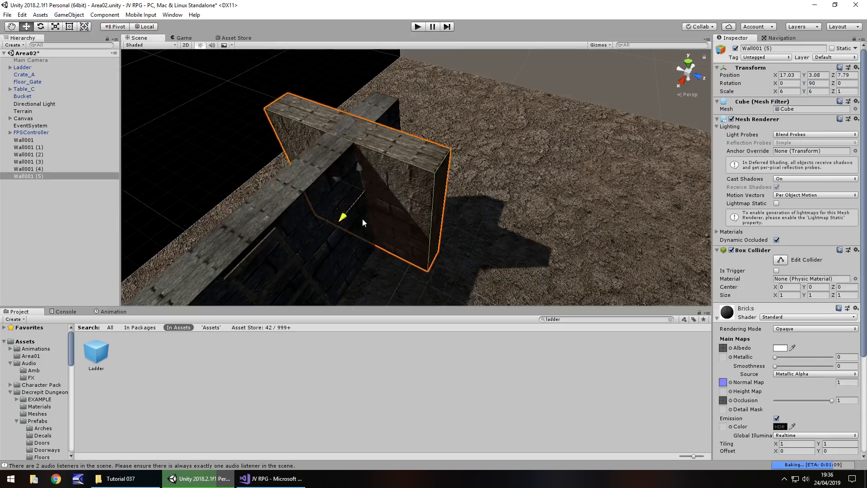
drag(362, 218, 402, 196)
drag(367, 139, 435, 170)
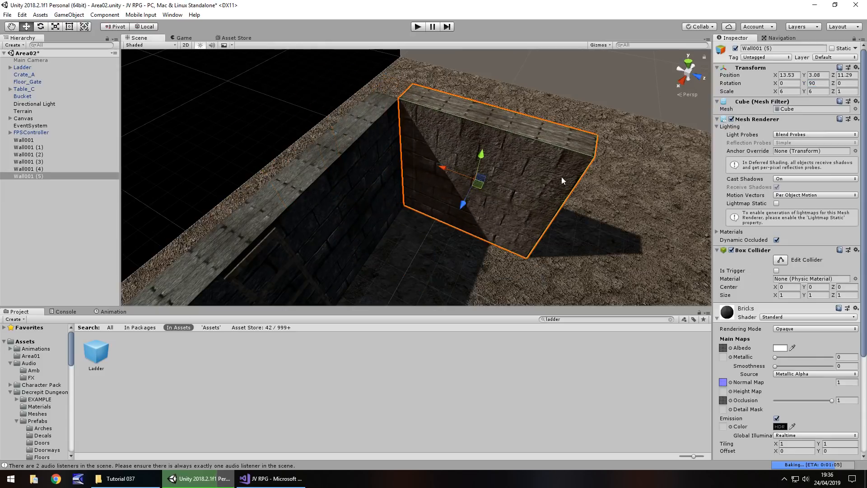
- Duplicate Wall001 (2) and move the copy along Z to 5.29, past the corner behind the ladder wall
right_drag(561, 177, 418, 223)
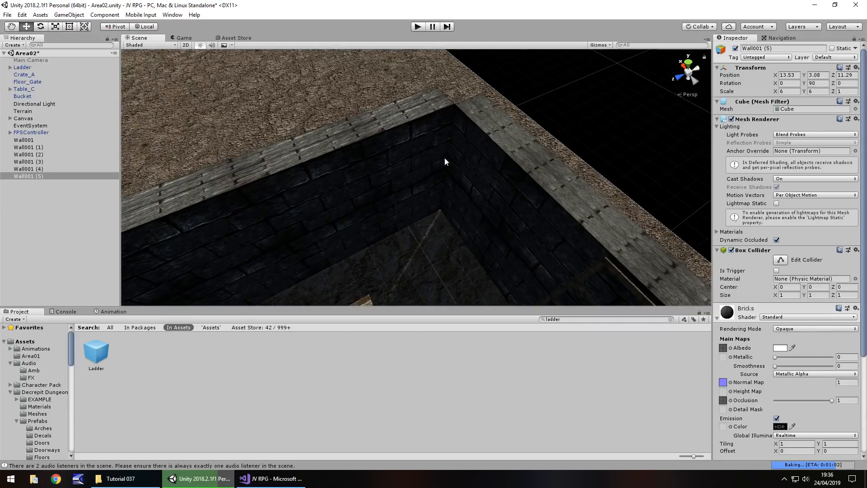
click(423, 140)
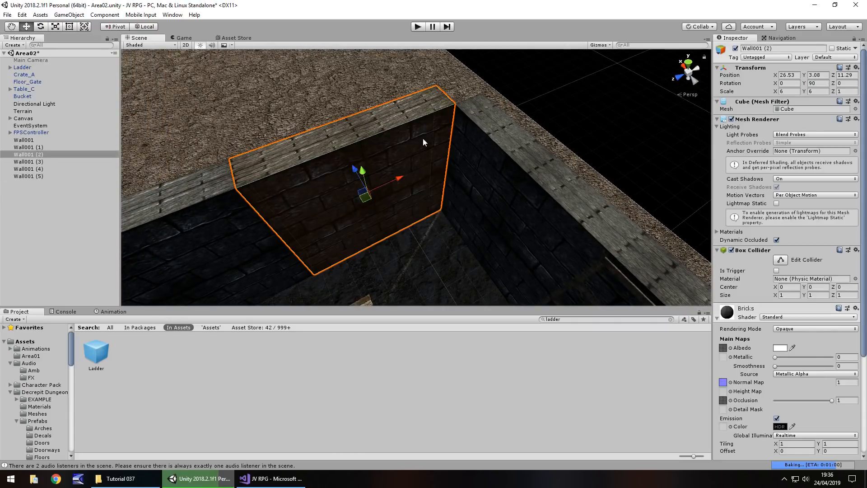
key(ctrl+d)
drag(399, 183, 562, 127)
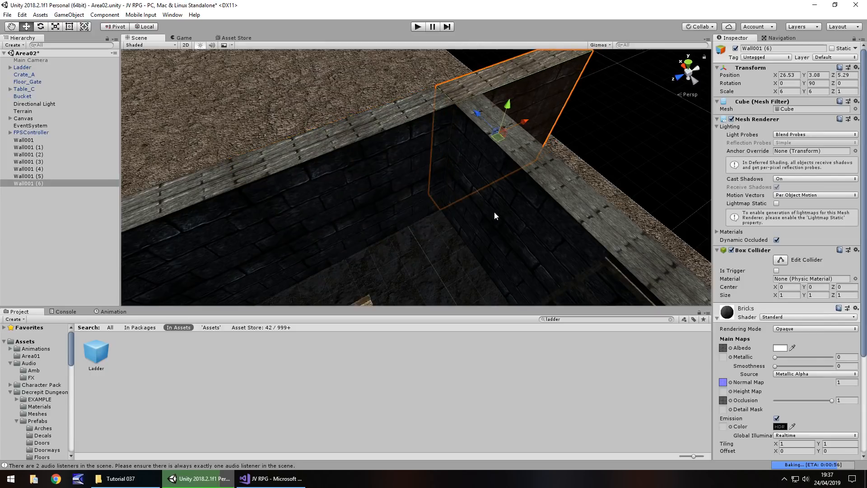
- Duplicate Wall001 (5) and move the copy along Z to 5.29, past the corner behind the ladder wall
right_drag(494, 211, 386, 188)
scroll(389, 190, down, 5)
middle_drag(420, 217, 444, 40)
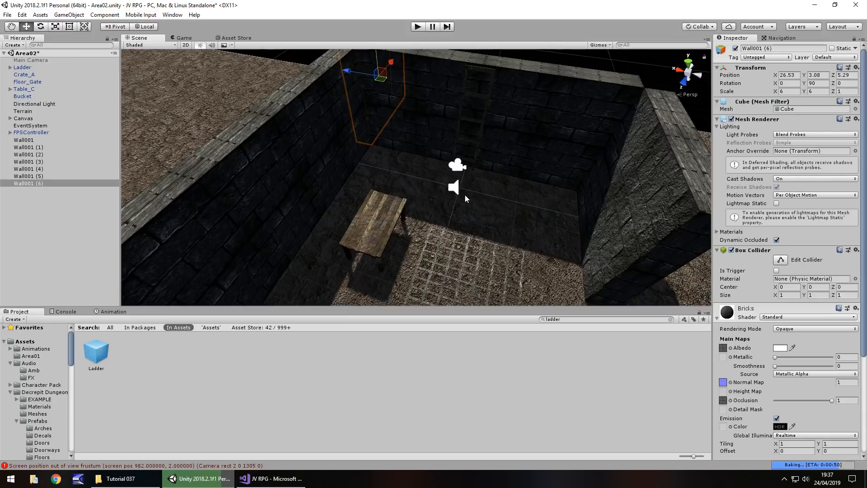
right_drag(464, 195, 443, 117)
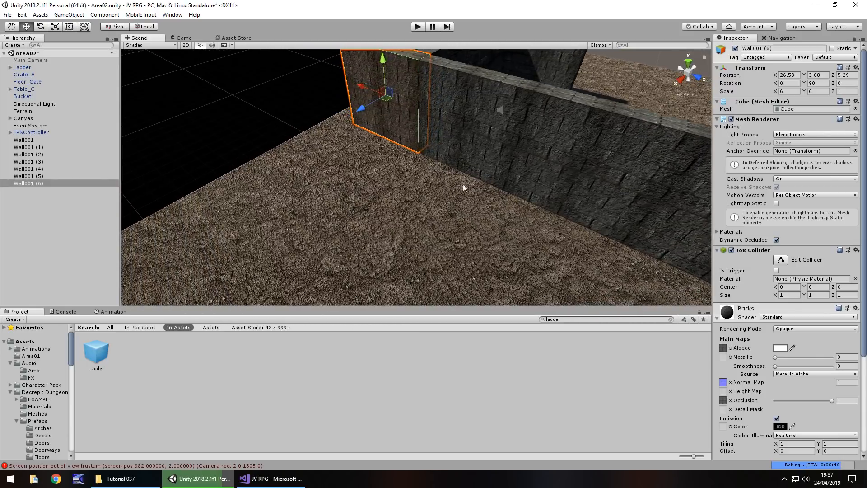
right_drag(462, 183, 359, 199)
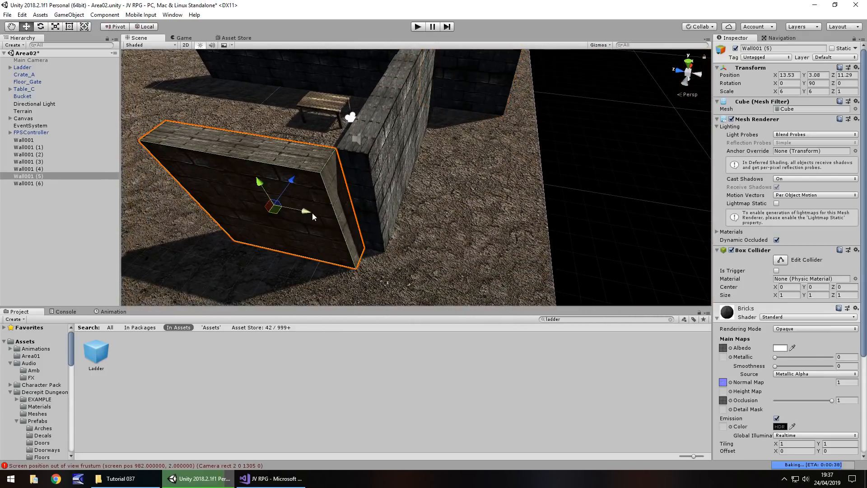
key(ctrl+d)
ctrl+drag(296, 209, 445, 210)
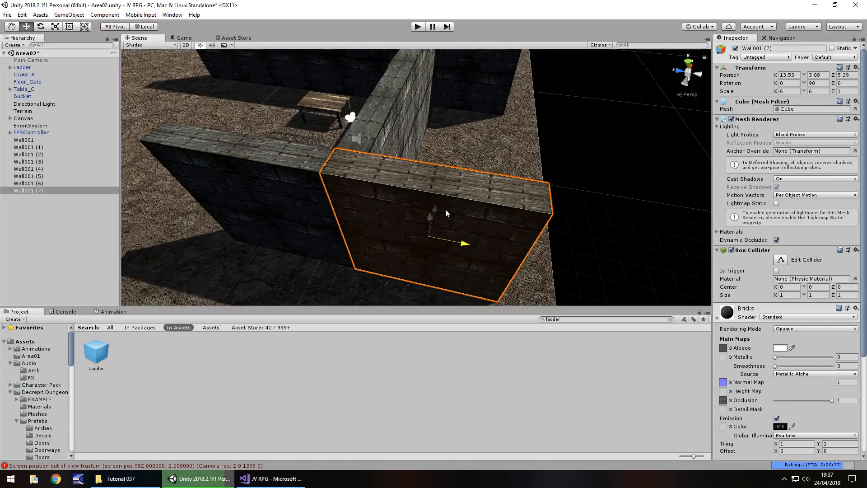
- Duplicate the opposite side wall, Wall001 (5), twice along the Z axis, placing the last copy at X 13.53 and Z 23.29
right_drag(562, 118, 548, 84)
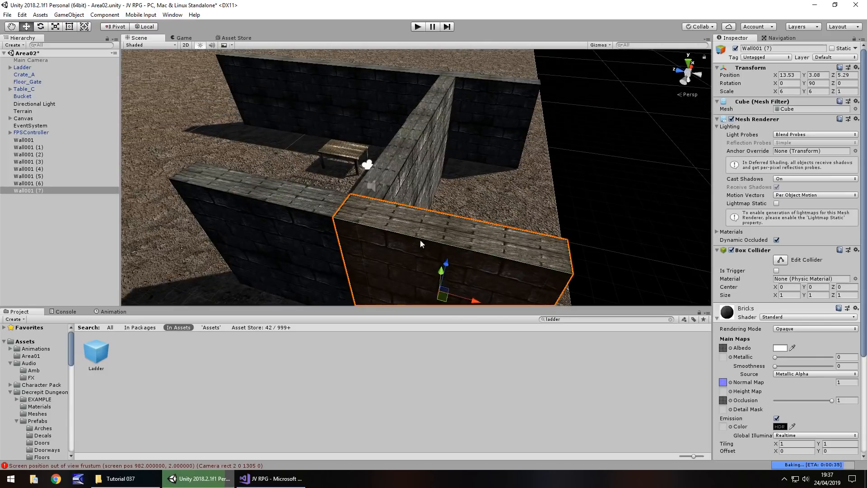
right_drag(377, 266, 561, 210)
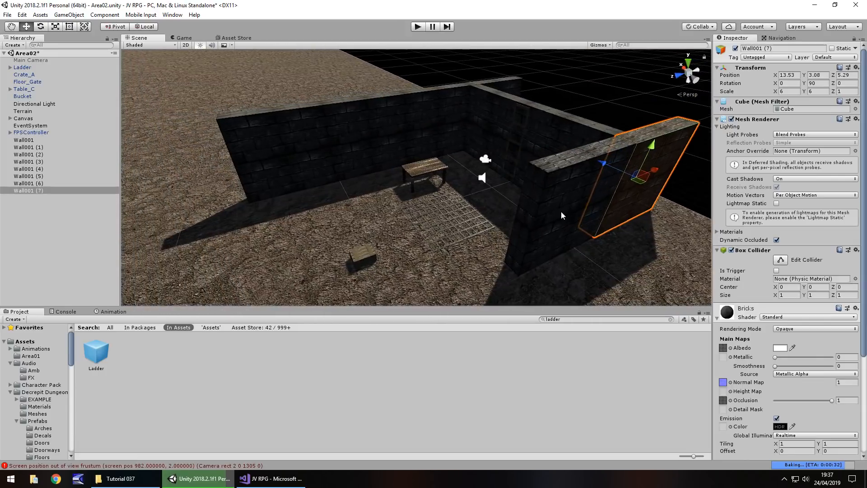
click(563, 210)
key(ctrl+d)
drag(589, 197, 468, 144)
key(ctrl+d)
right_drag(468, 143, 401, 228)
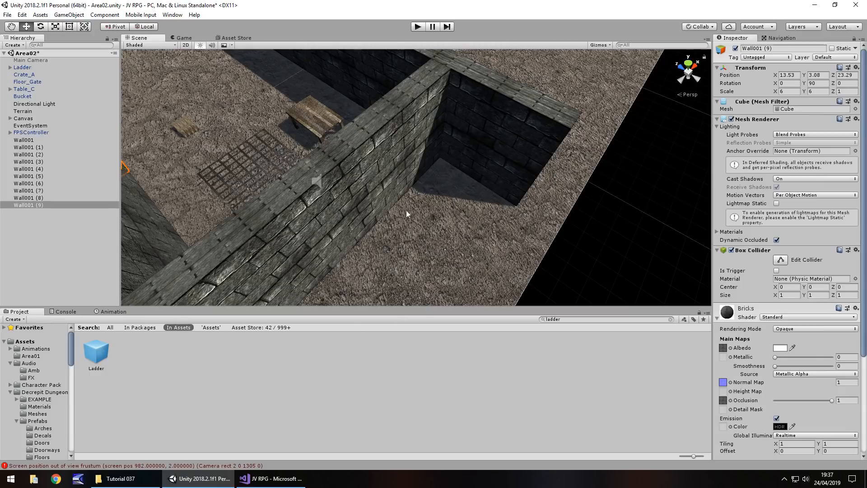
- Thicken the end wall Wall001 (4) to a Z scale of 6 and shift it outward to X 29.03
right_drag(405, 210, 472, 206)
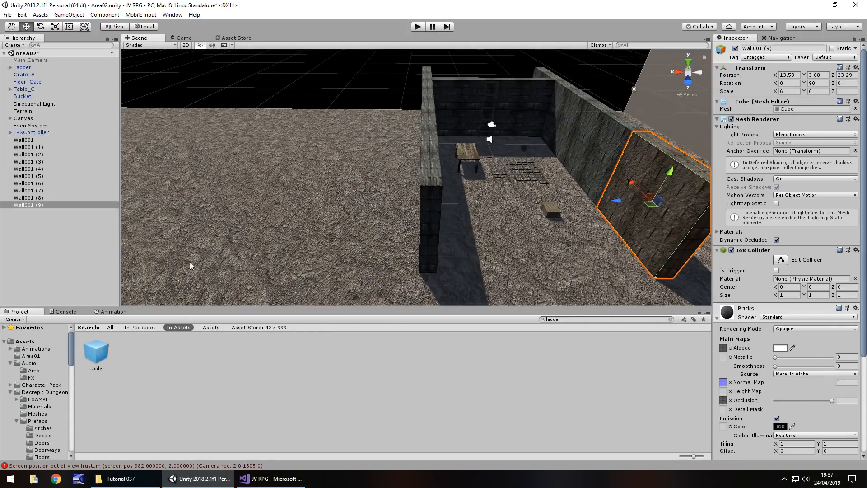
click(426, 189)
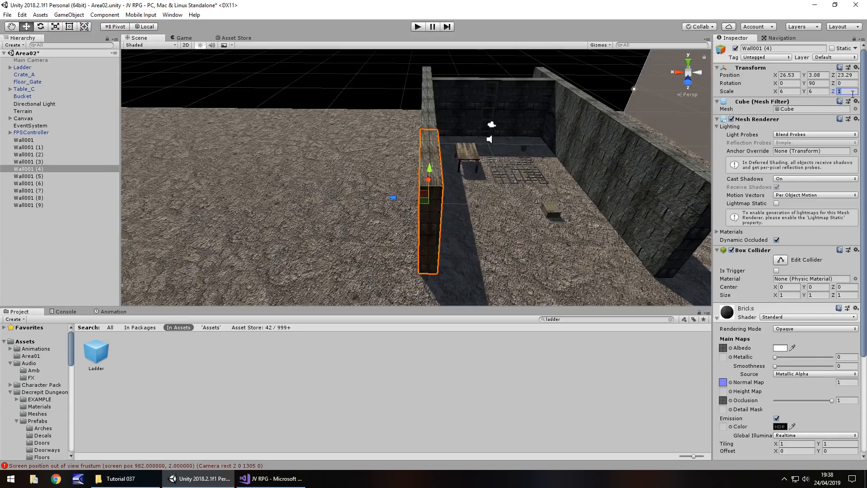
text(6)
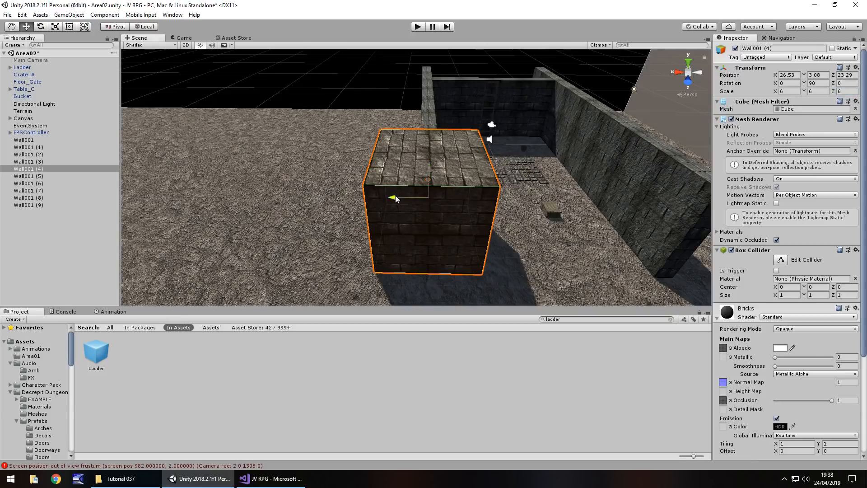
mouse_move(397, 199)
mouse_down()
mouse_move(353, 199)
mouse_move(469, 201)
mouse_move(528, 191)
mouse_move(459, 216)
mouse_move(401, 196)
mouse_up()
- Thicken the opposite end wall Wall001 (9) to a Z scale of 6 and shift it outward to X 11.03
right_drag(401, 196, 352, 254)
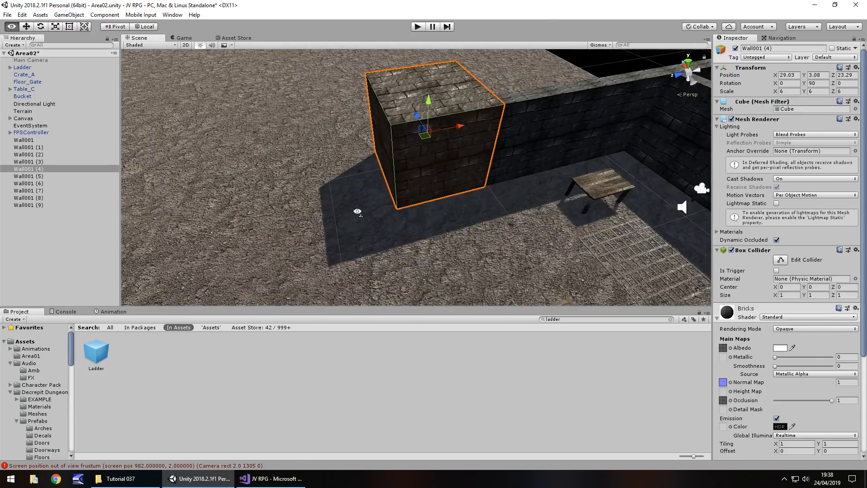
right_drag(358, 212, 443, 232)
scroll(442, 230, down, 2)
middle_drag(443, 219, 458, 121)
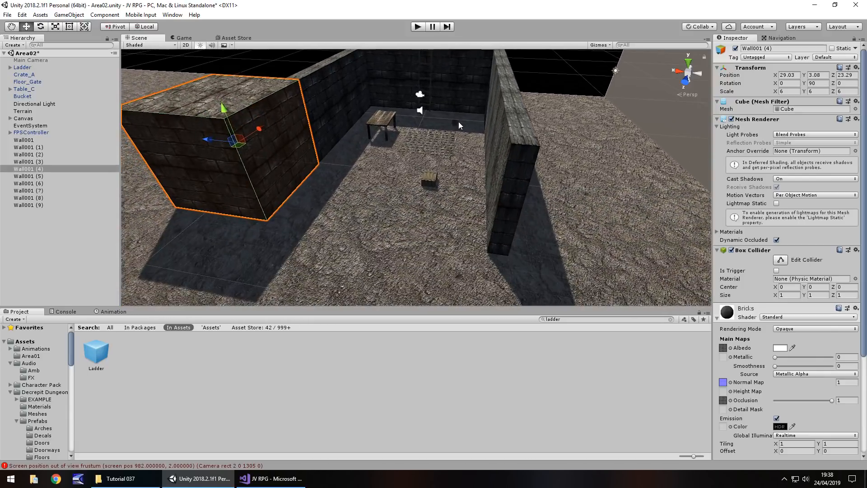
click(504, 182)
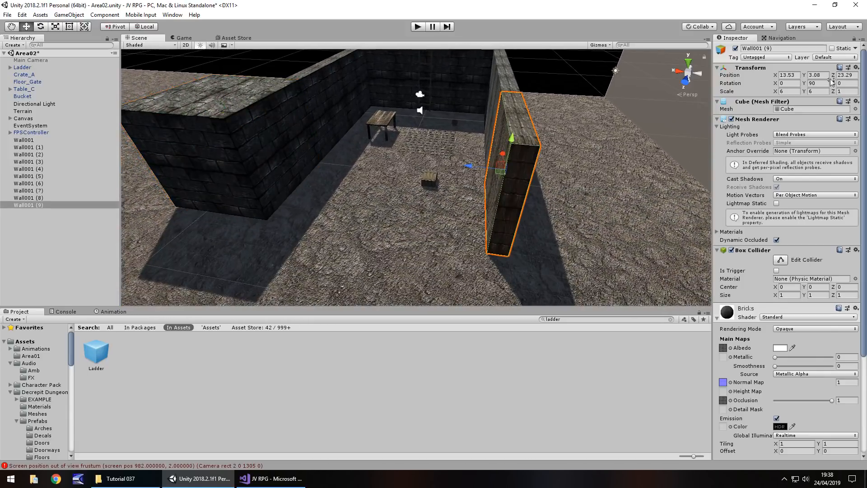
click(845, 91)
text(6)
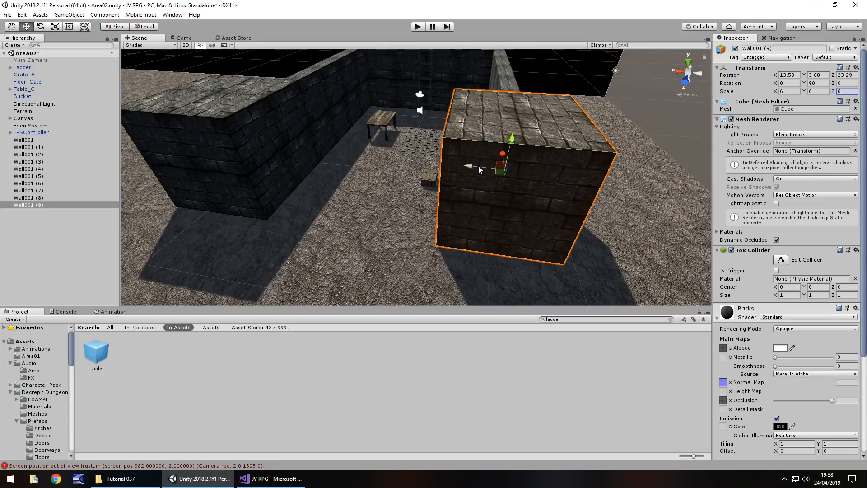
drag(470, 166, 519, 172)
- Duplicate the thick block Wall001 (9) and move the copy to X 6.53 and Z 29.29
right_drag(398, 166, 567, 159)
key(Left)
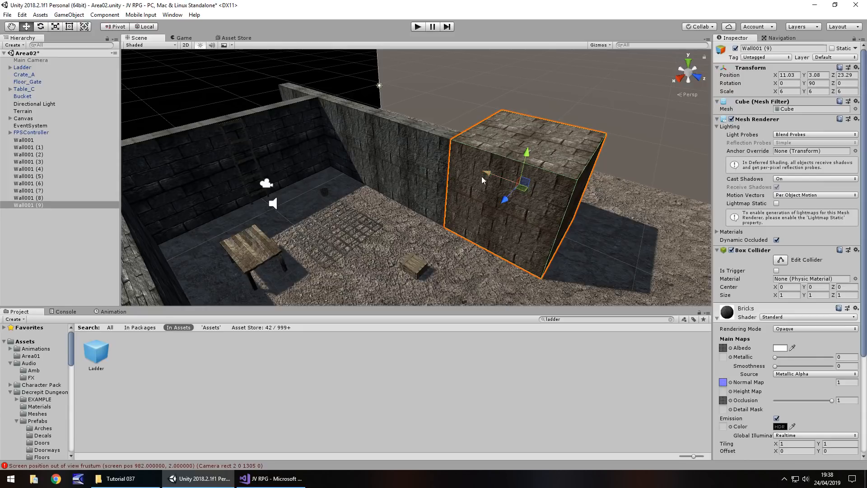
key(ctrl+d)
drag(483, 176, 612, 170)
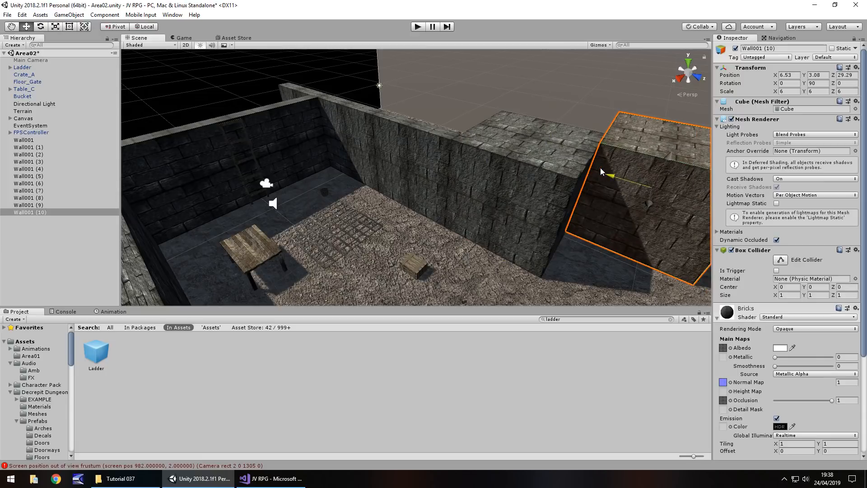
- Duplicate the offset block twice along Z, placing the copies at Z 35.29 and Z 41.29
alt+drag(590, 212, 484, 165)
click(466, 153)
key(ctrl+d)
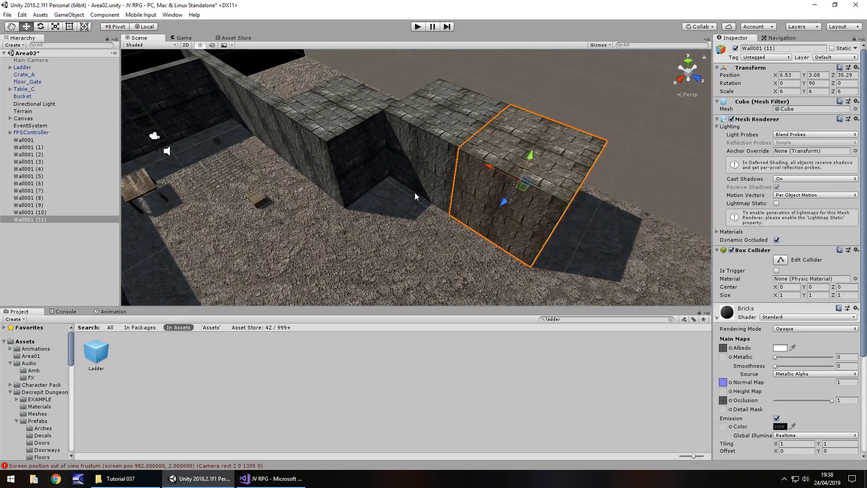
alt+drag(415, 192, 512, 199)
key(Left)
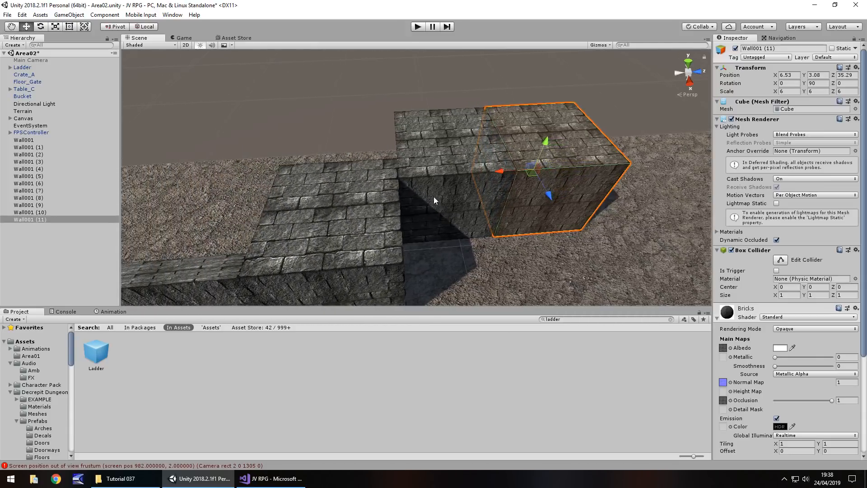
key(ctrl+d)
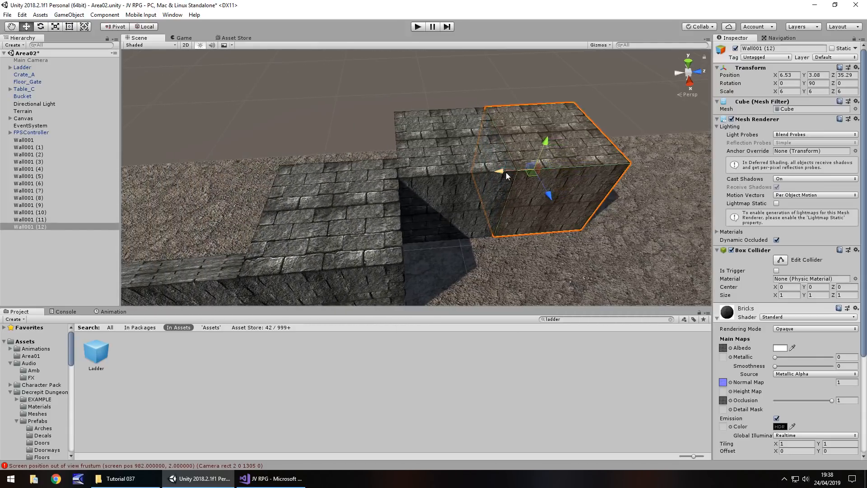
ctrl+drag(505, 172, 592, 173)
- Duplicate the corner block four times along X at Z 41.29, from X 12.53 to X 30.53, to form the far wall
key(ctrl+d)
ctrl+drag(646, 185, 681, 264)
key(f)
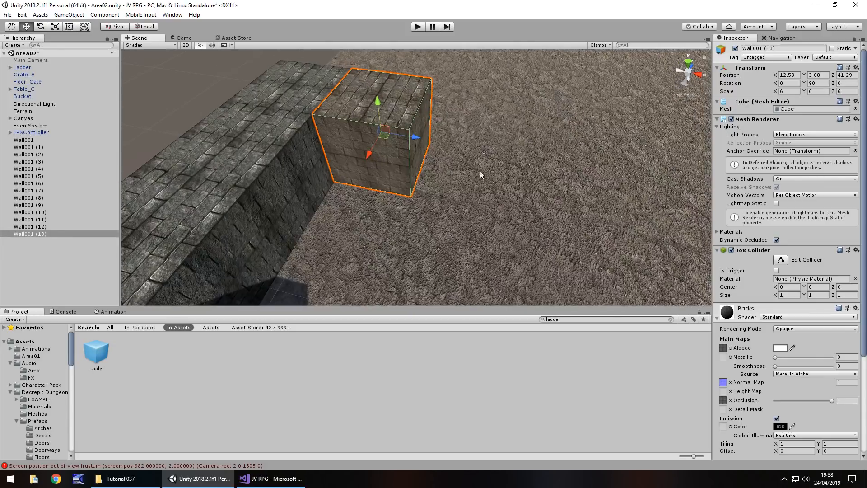
key(ctrl+d)
ctrl+drag(403, 140, 505, 174)
key(ctrl+d)
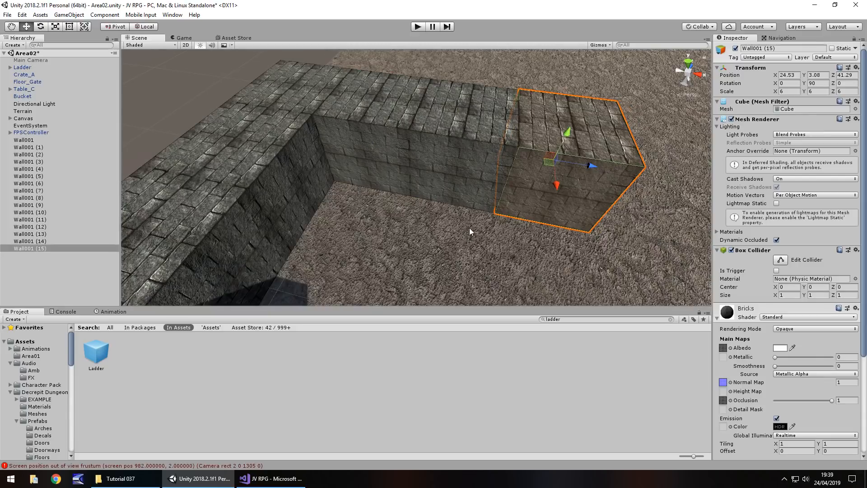
alt+drag(470, 229, 493, 205)
middle_drag(364, 175, 188, 152)
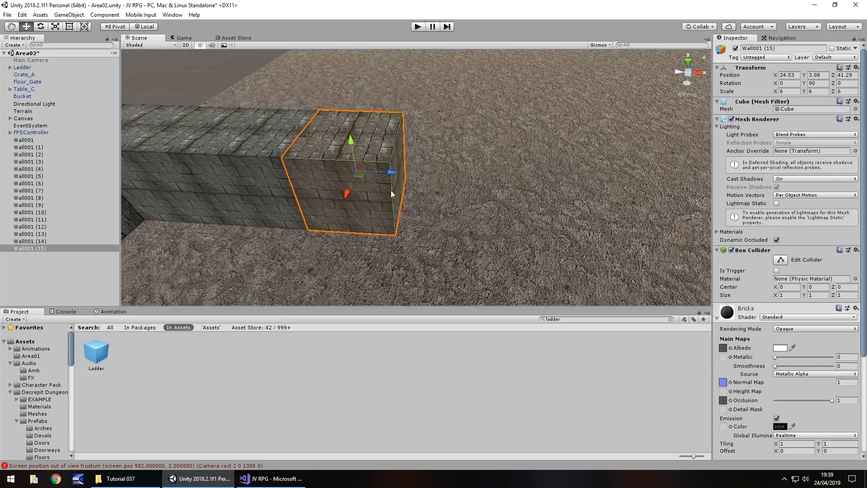
key(ctrl+d)
ctrl+drag(388, 172, 470, 174)
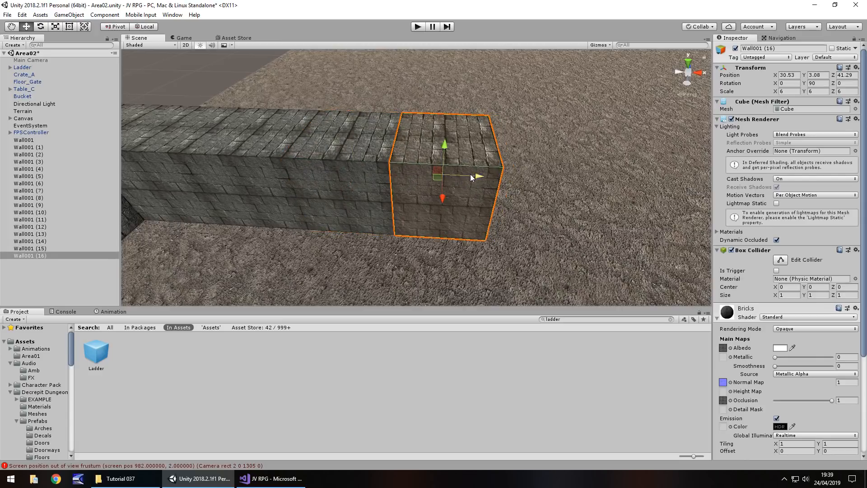
- Duplicate the thick block Wall001 (4) and move the copy outward along X to 35.03
alt+drag(543, 218, 125, 206)
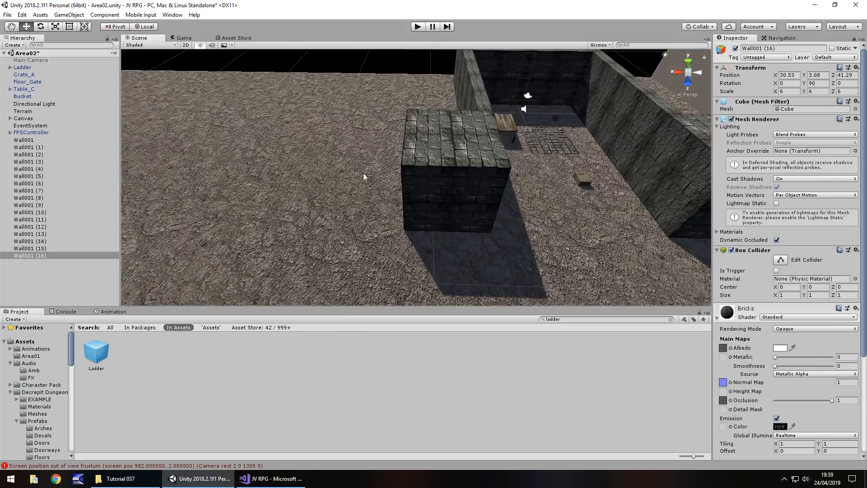
click(424, 167)
key(ctrl+d)
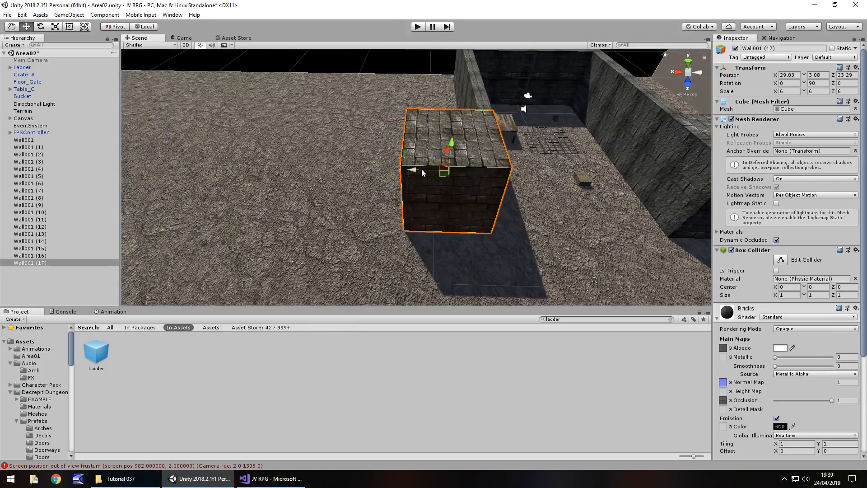
drag(421, 169, 336, 170)
- Duplicate the outer block along Z to 29.29 and 35.29, then delete the middle copy to leave a doorway gap
alt+drag(376, 189, 436, 245)
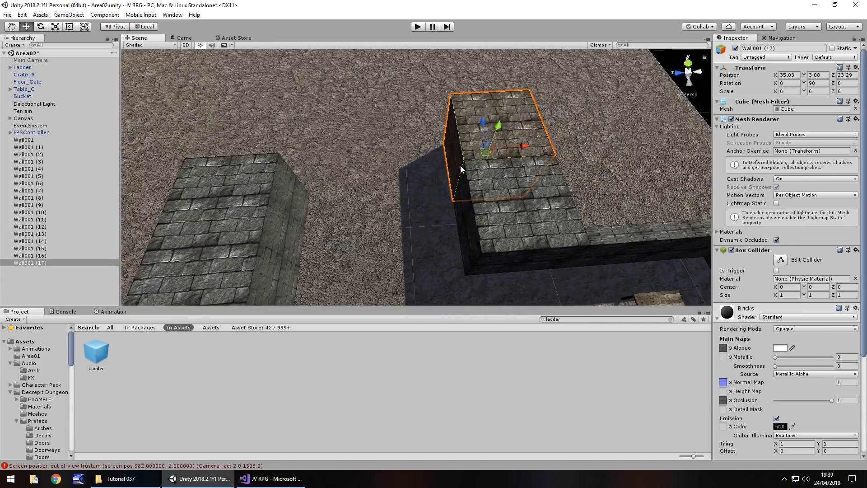
key(ctrl+d)
drag(519, 145, 445, 153)
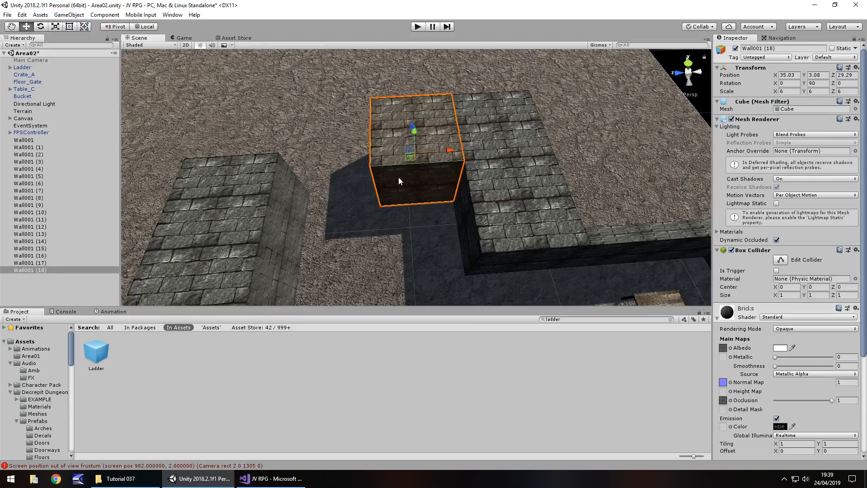
key(ctrl+d)
drag(448, 150, 373, 157)
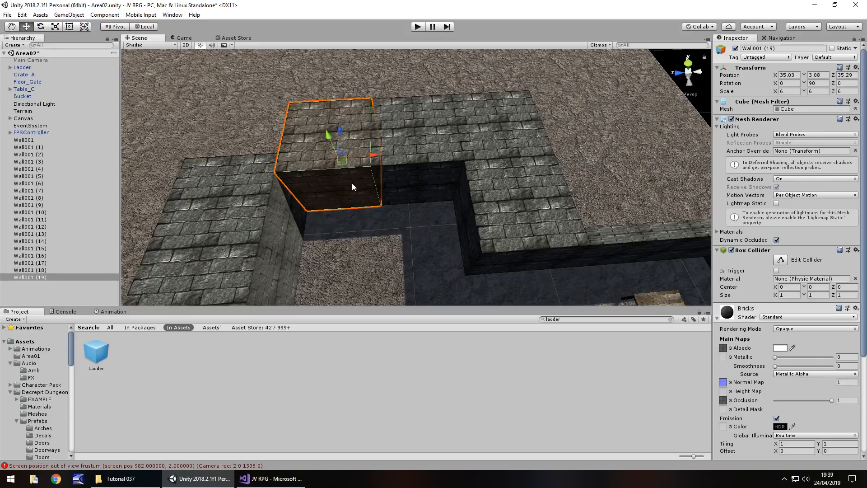
click(405, 165)
key(Delete)
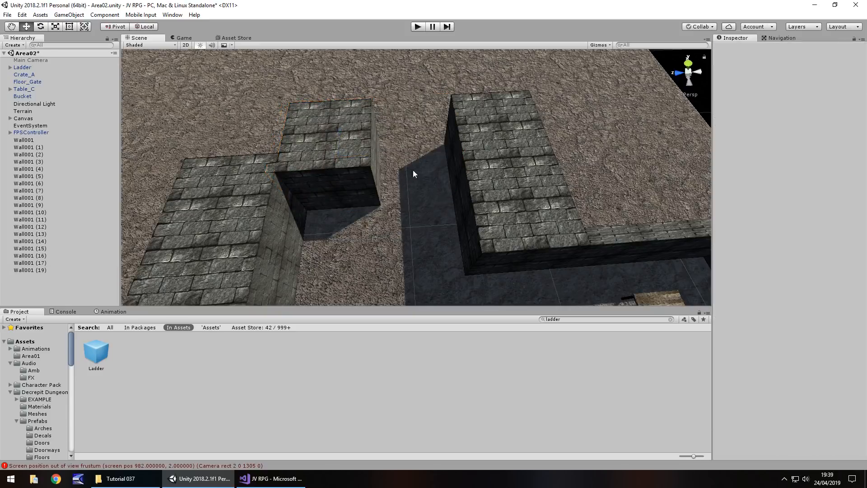
- Search the project assets for "gate"
scroll(421, 188, up, 5)
right_drag(404, 158, 421, 212)
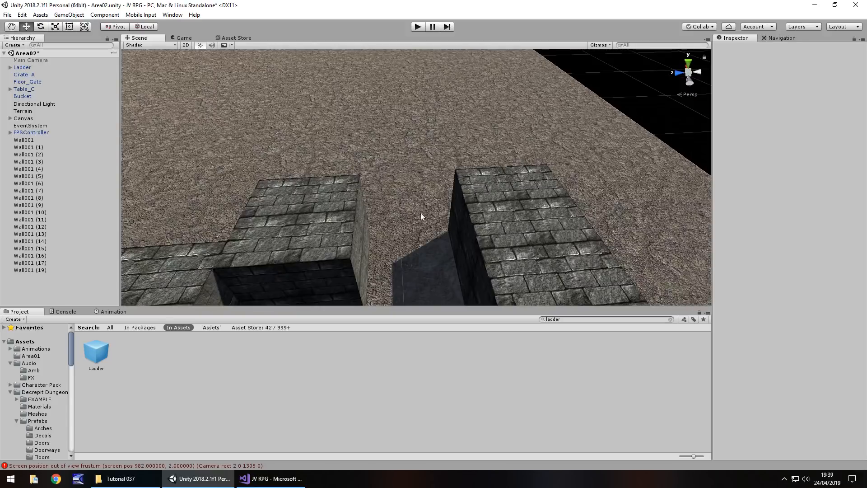
middle_drag(421, 212, 448, 466)
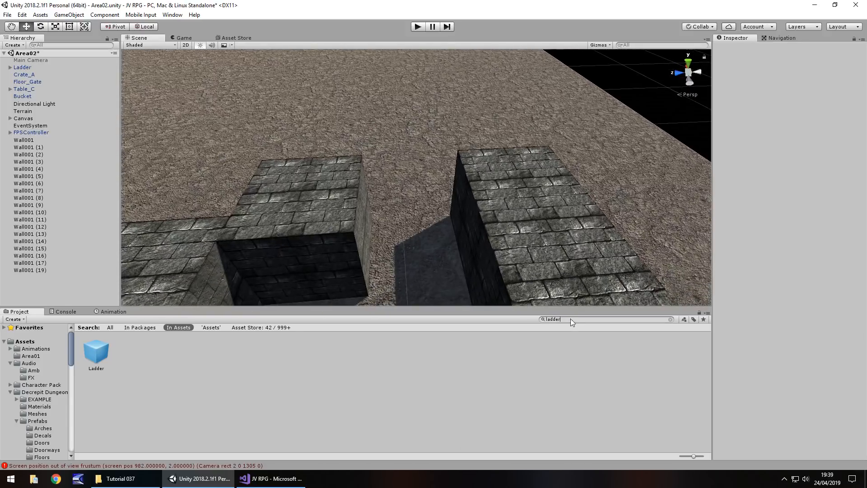
text(g)
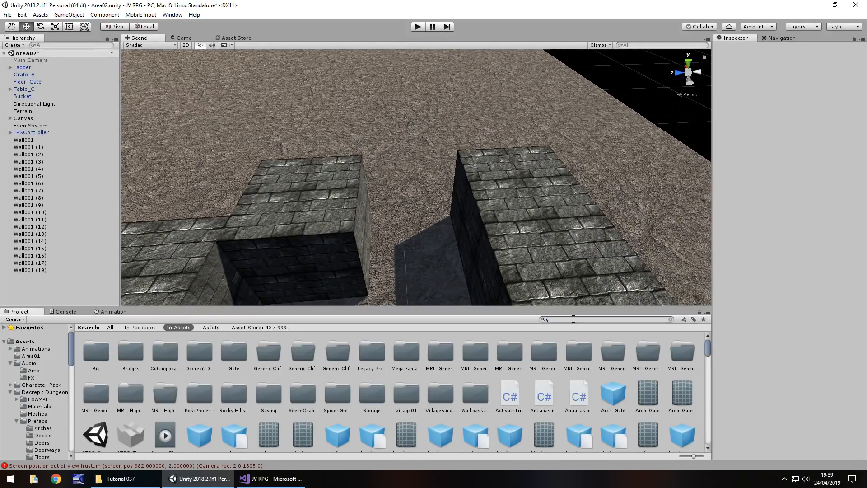
text(ate)
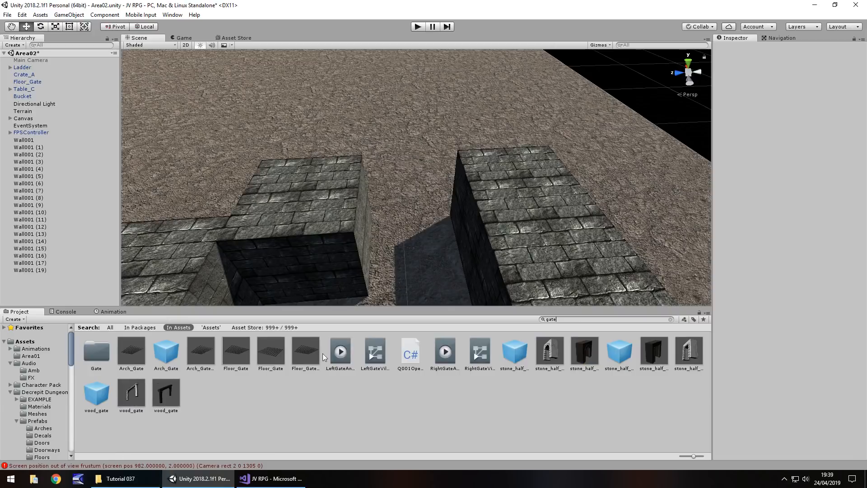
drag(312, 356, 392, 287)
drag(405, 241, 405, 241)
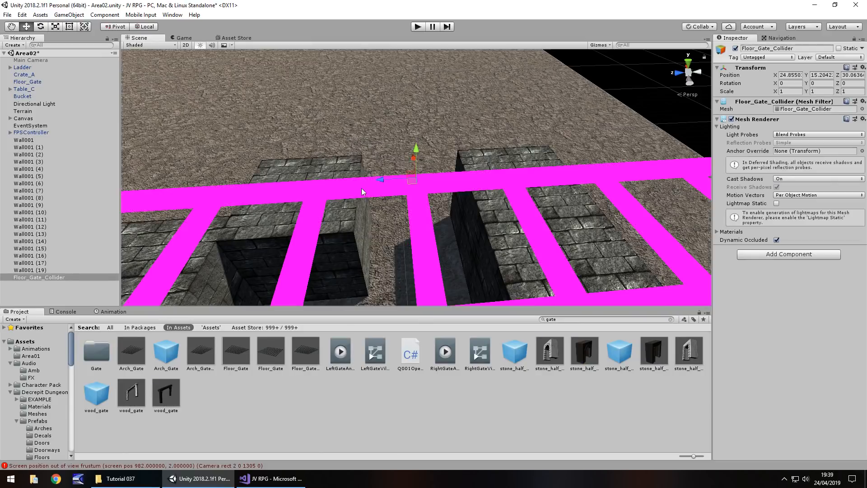
key(Delete)
- Place the Floor_Gate in the doorway gap at about X 36.89, Y 0, Z 28.81
drag(276, 354, 418, 228)
right_drag(419, 229, 659, 255)
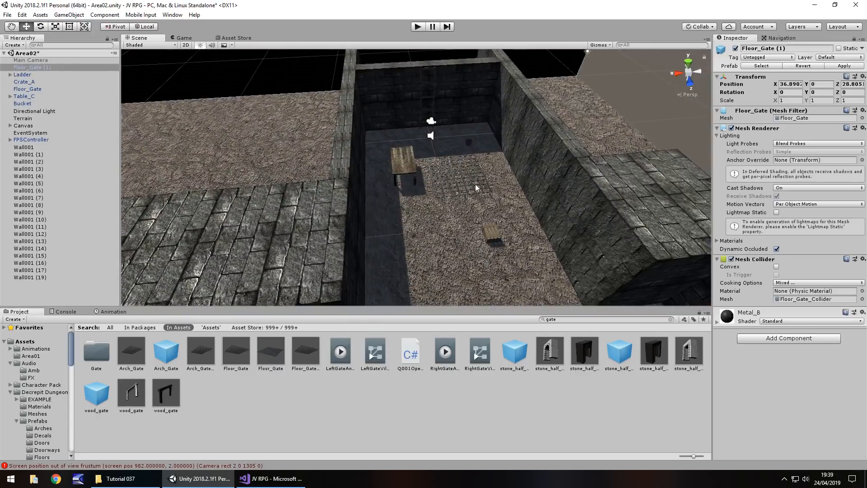
right_drag(475, 183, 274, 218)
right_drag(423, 243, 418, 220)
scroll(419, 220, up, 6)
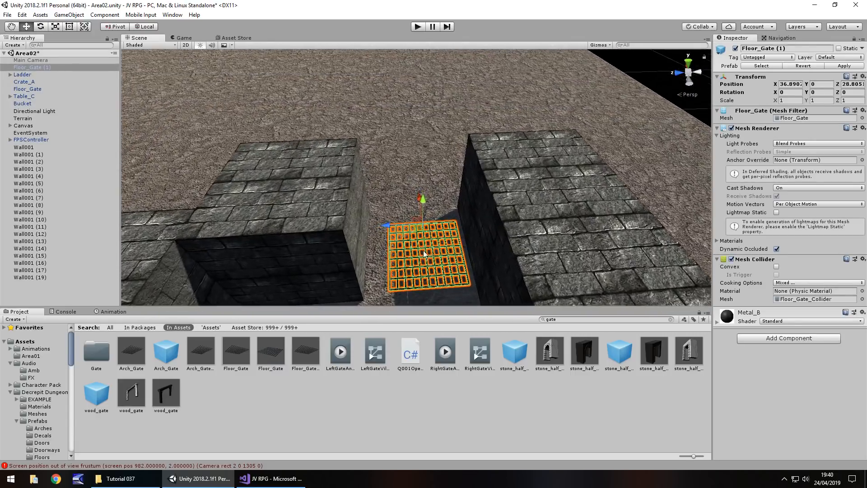
middle_drag(418, 220, 387, 32)
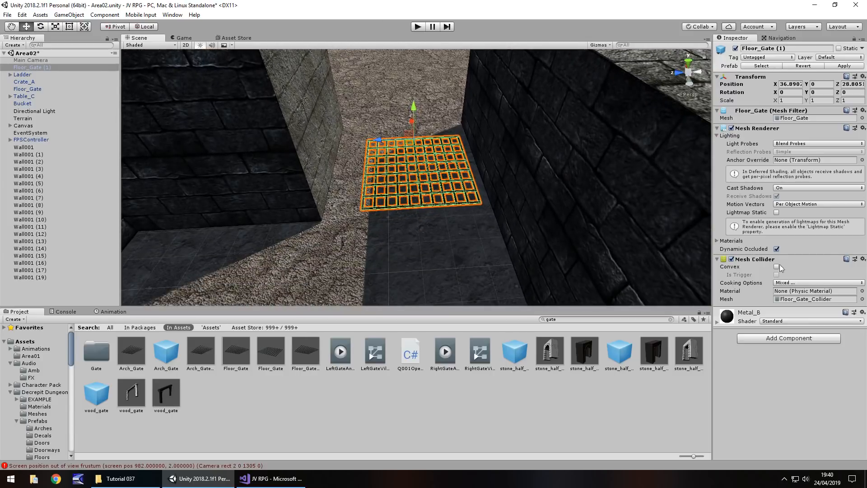
- Look up the gate's material in the project assets by searching for "metal_b" and duplicate the Metal_B material
click(715, 323)
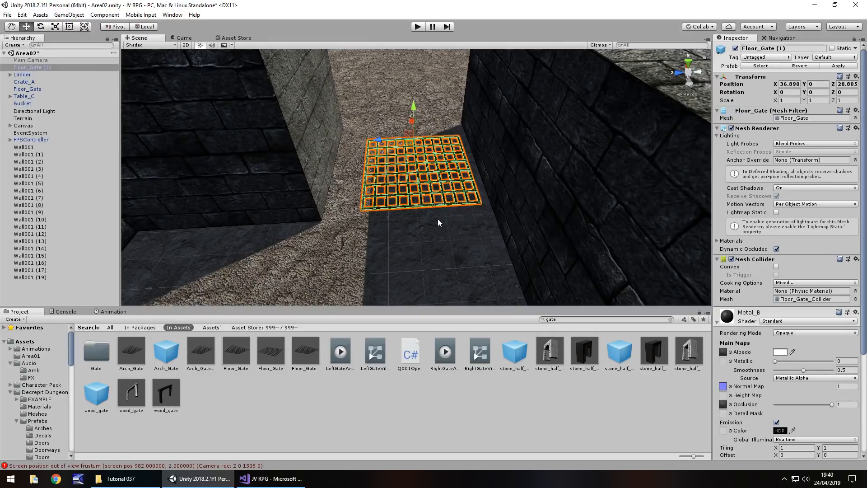
right_drag(440, 224, 376, 164)
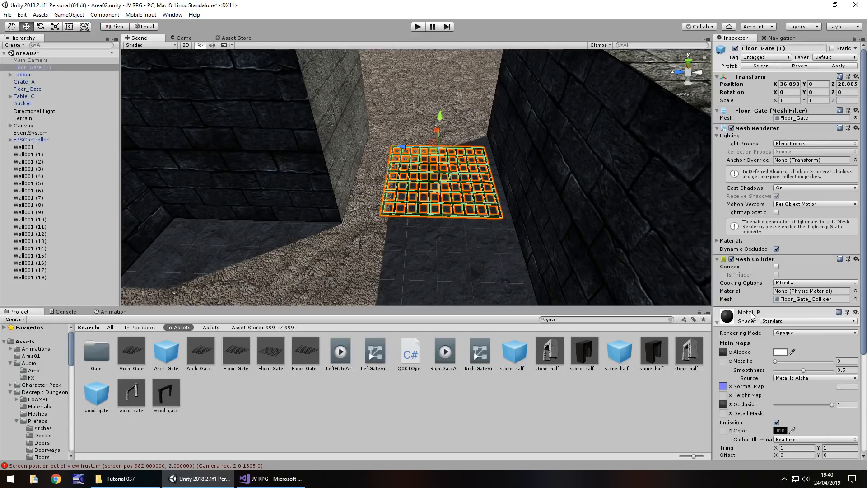
click(585, 319)
text(metal_b)
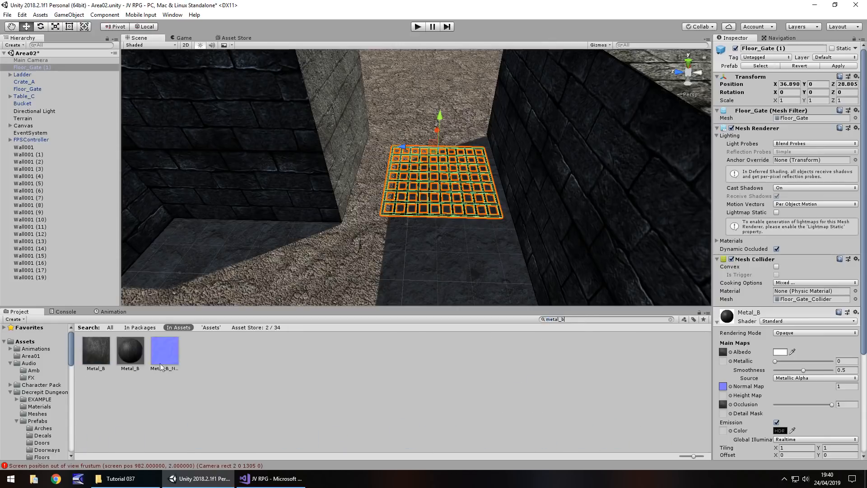
click(129, 349)
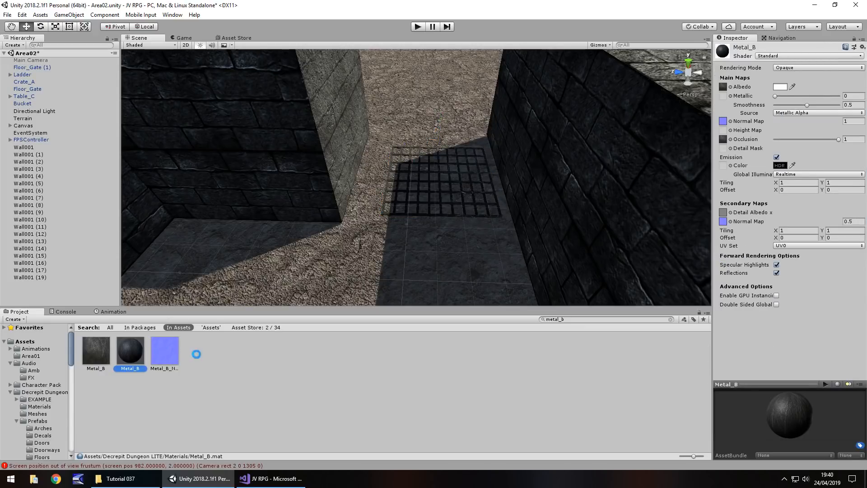
key(ctrl+d)
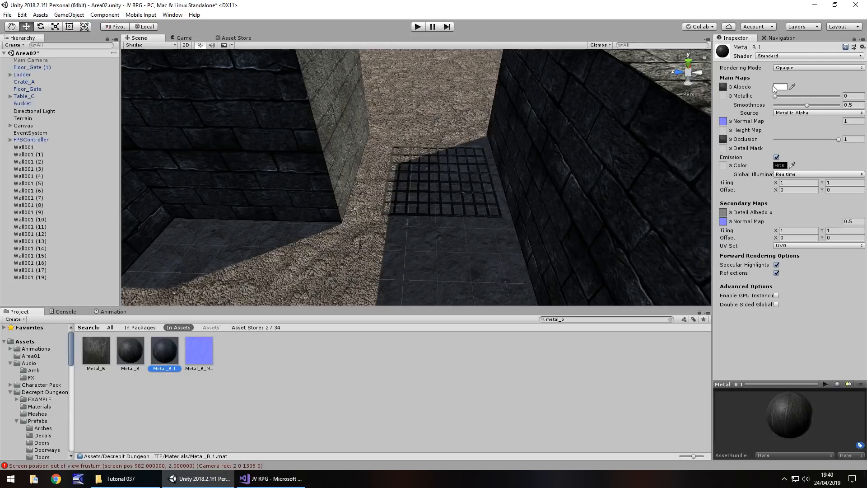
- Set the copied Metal_B material's albedo colour to blue 1544FF and apply it to the new floor gate
click(780, 86)
click(97, 133)
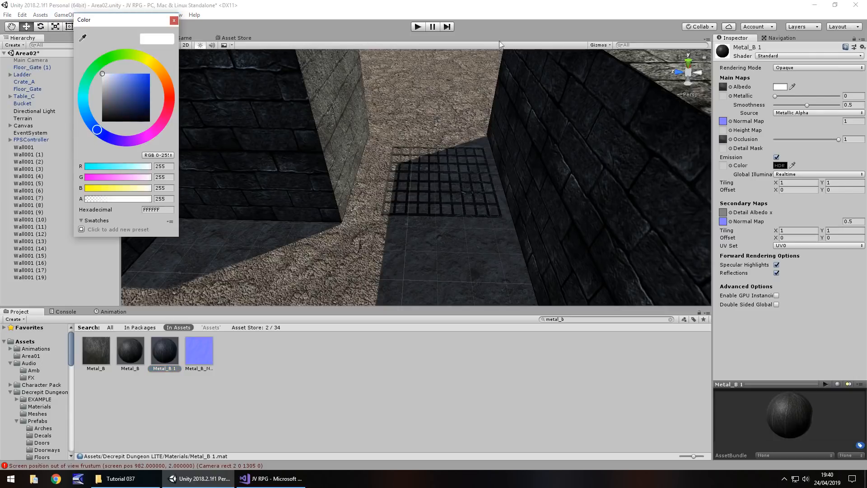
click(146, 72)
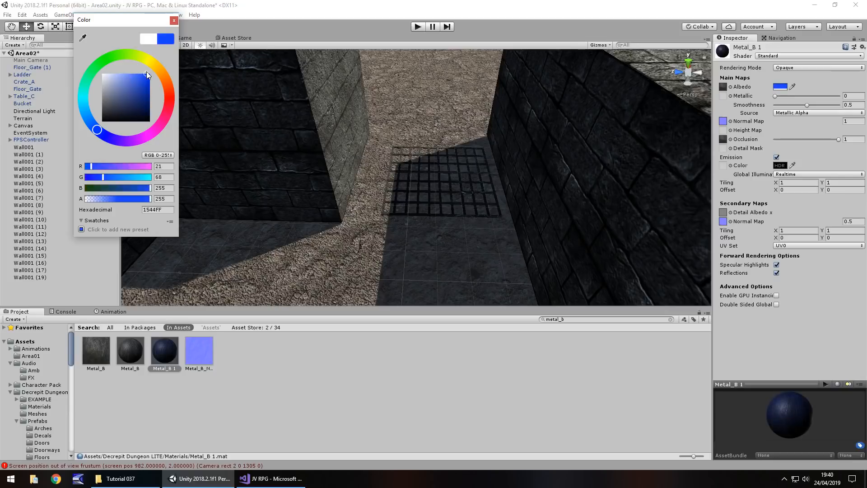
click(173, 21)
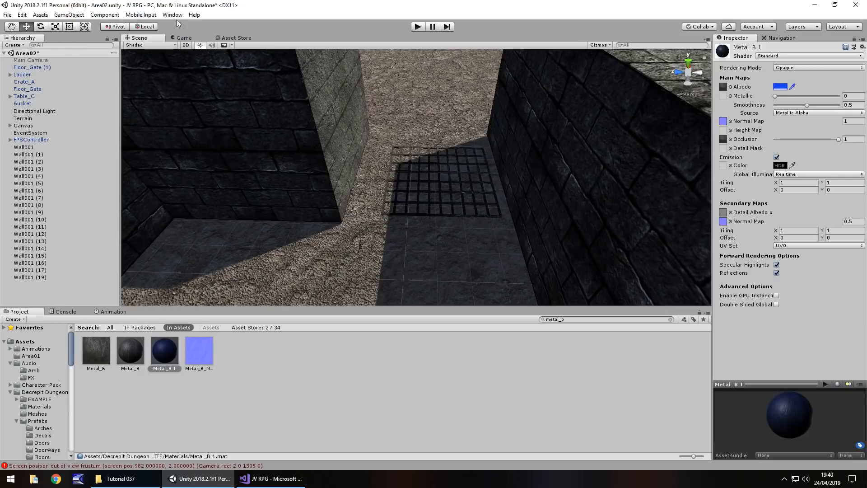
click(405, 209)
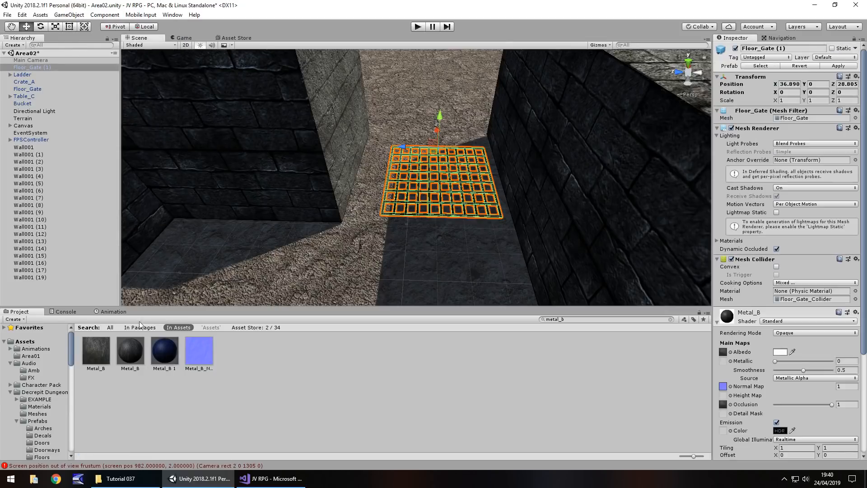
drag(175, 344, 43, 69)
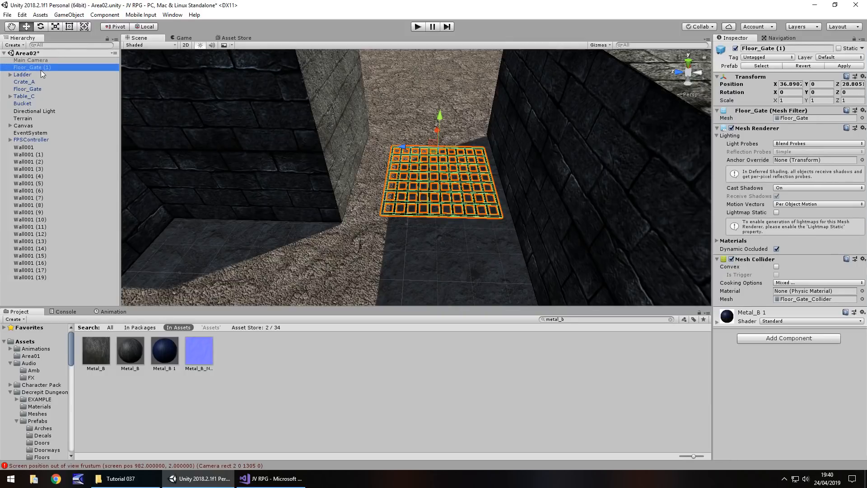
- Rename the new floor gate as BlueGate and place it last in the scene hierarchy
click(41, 68)
text(BlueGate)
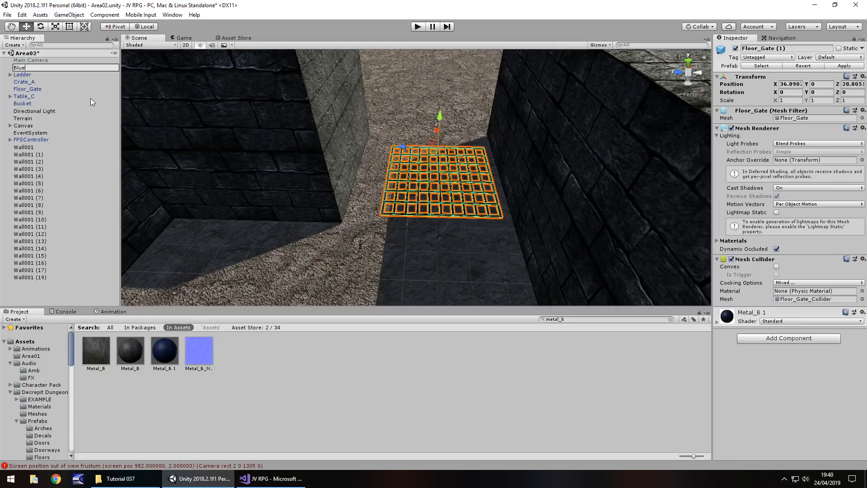
key(Return)
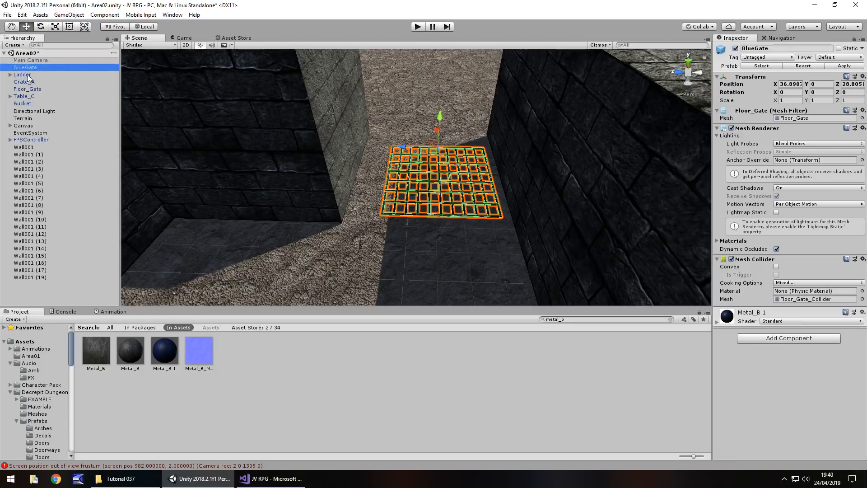
drag(19, 67, 39, 283)
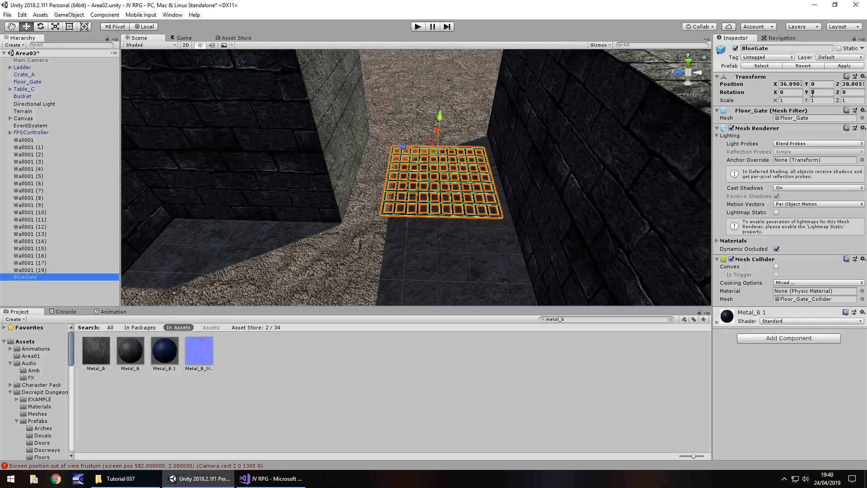
- Stand BlueGate upright with a Z rotation of -90 and move it along X to 32.65
click(851, 92)
text(90)
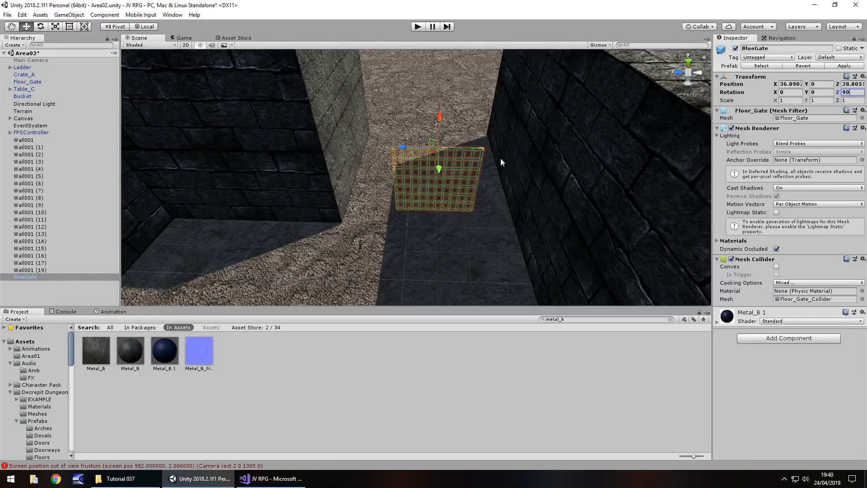
drag(852, 92, 794, 97)
text(-90)
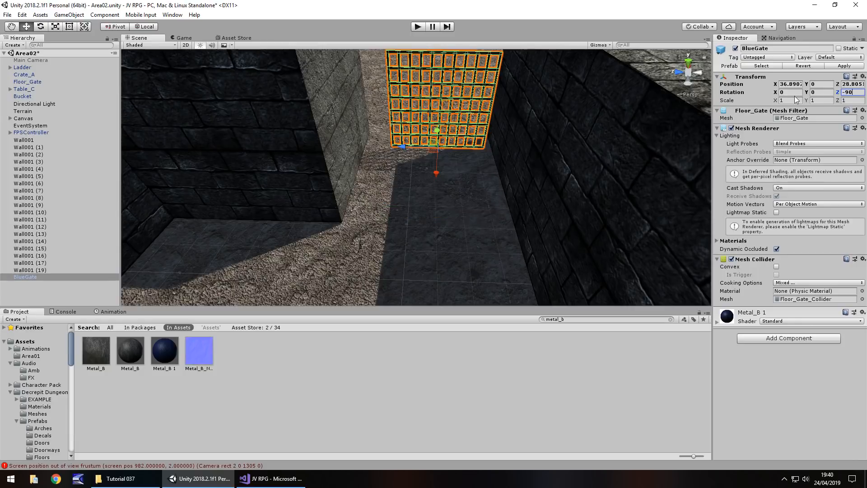
right_drag(399, 174, 496, 180)
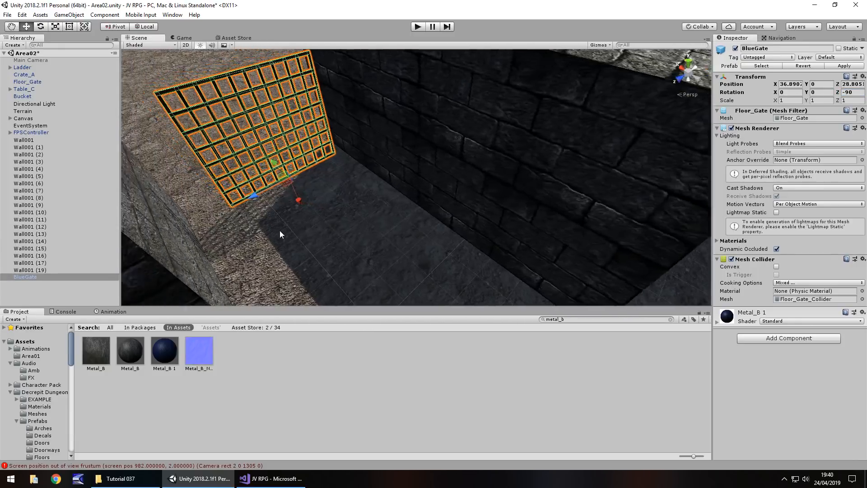
middle_drag(280, 231, 337, 222)
drag(337, 165, 399, 202)
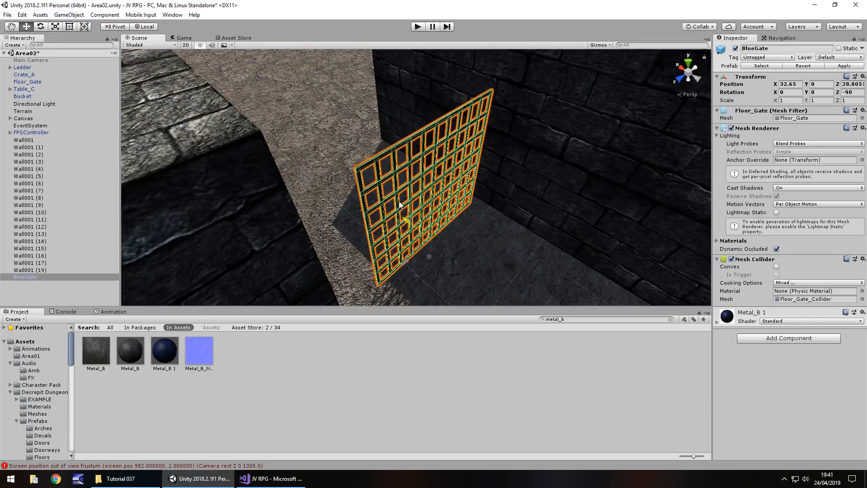
- Widen BlueGate to a Z scale of 1.38 and shift it along Z to 29.32 to span the doorway
right_drag(544, 228, 515, 213)
middle_drag(515, 213, 311, 114)
right_drag(399, 186, 357, 158)
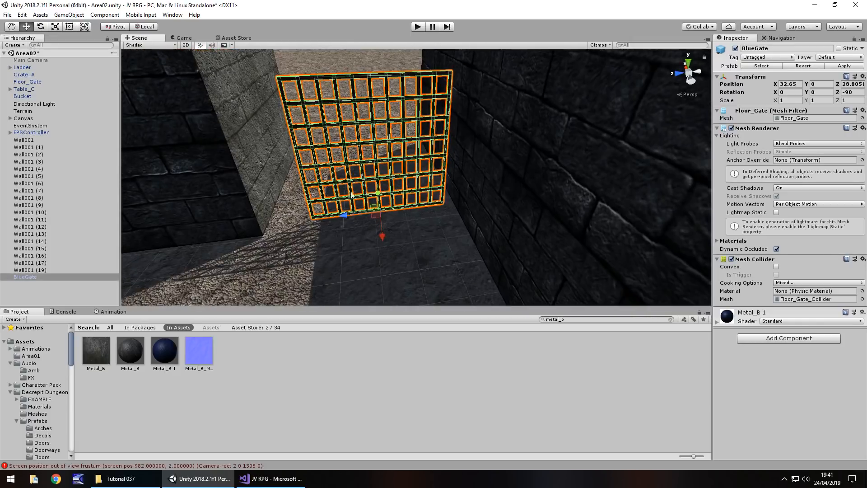
drag(347, 216, 369, 236)
key(ctrl+z)
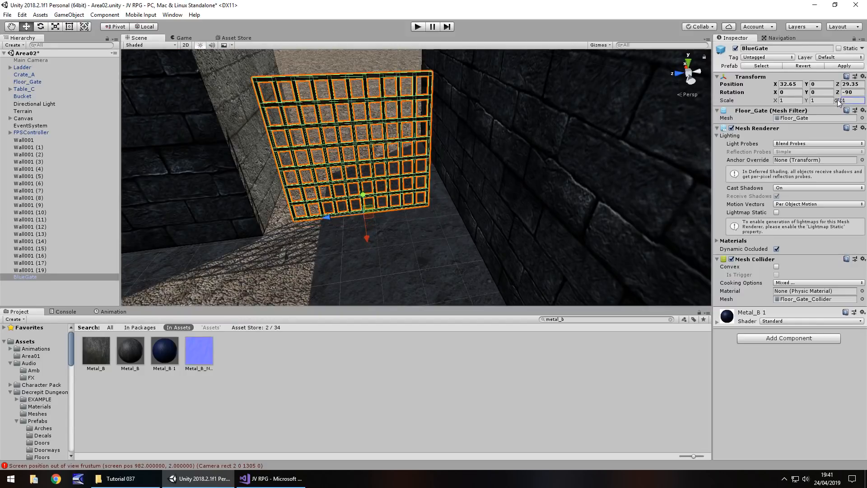
drag(837, 100, 847, 102)
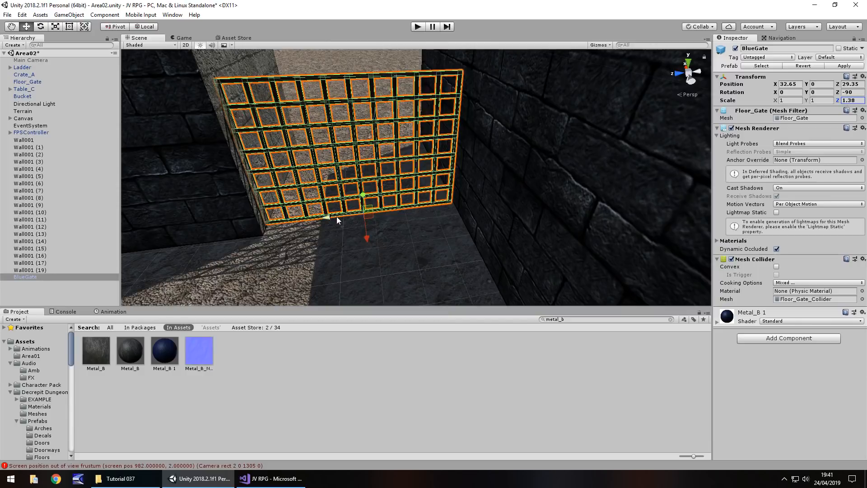
drag(336, 215, 336, 217)
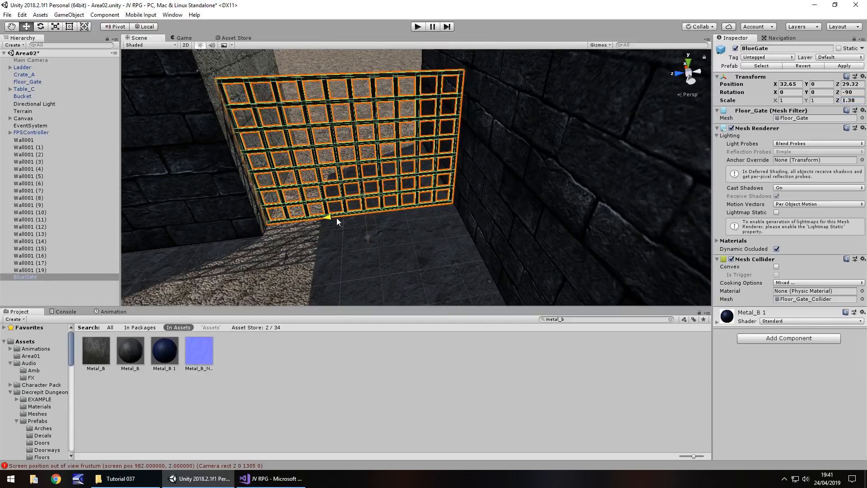
- Check how the gate fits in the doorway and save the scene
click(436, 244)
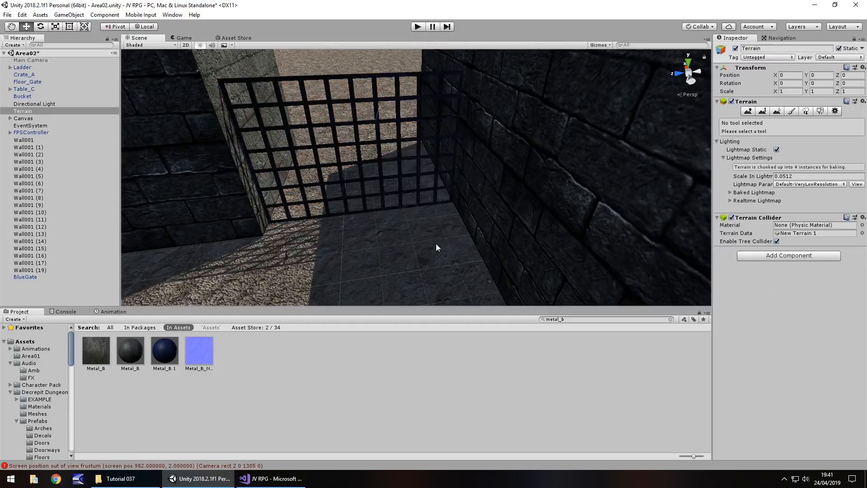
right_drag(436, 244, 404, 202)
middle_drag(403, 202, 469, 185)
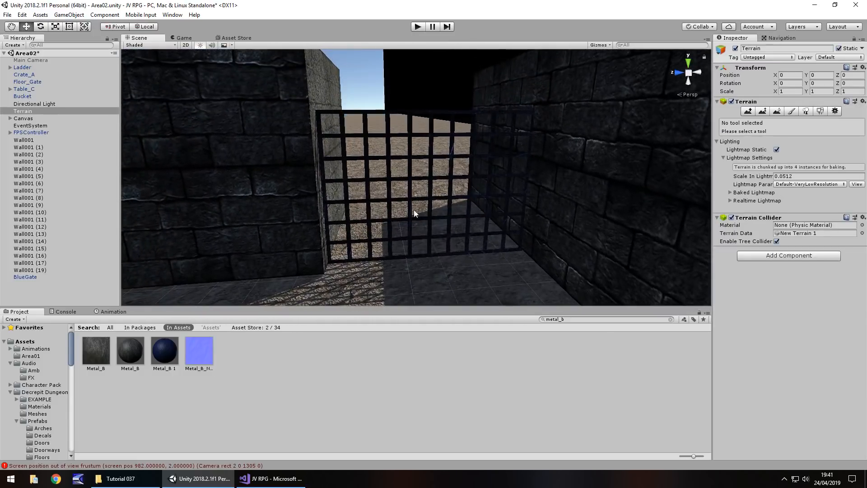
right_drag(421, 196, 65, 195)
right_drag(474, 226, 414, 229)
scroll(479, 224, up, 5)
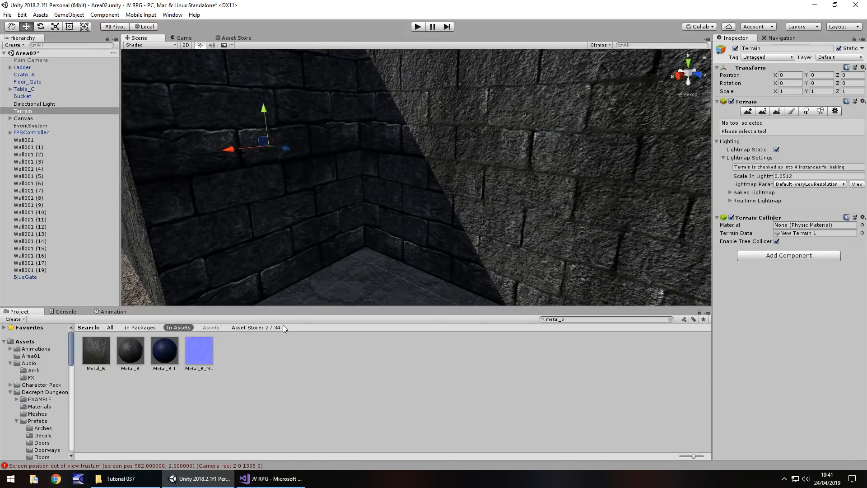
key(ctrl+s)
- Create a sphere and move it along X to 9.2, against the wall near the room corner
click(72, 15)
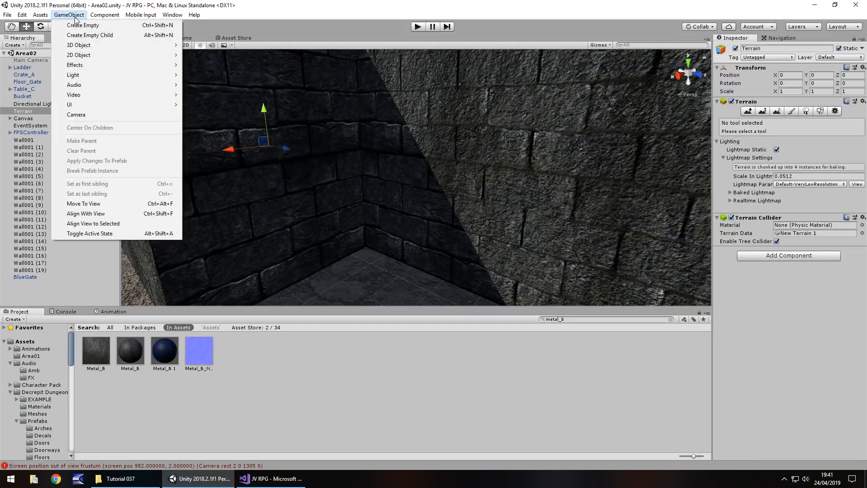
mouse_move(82, 46)
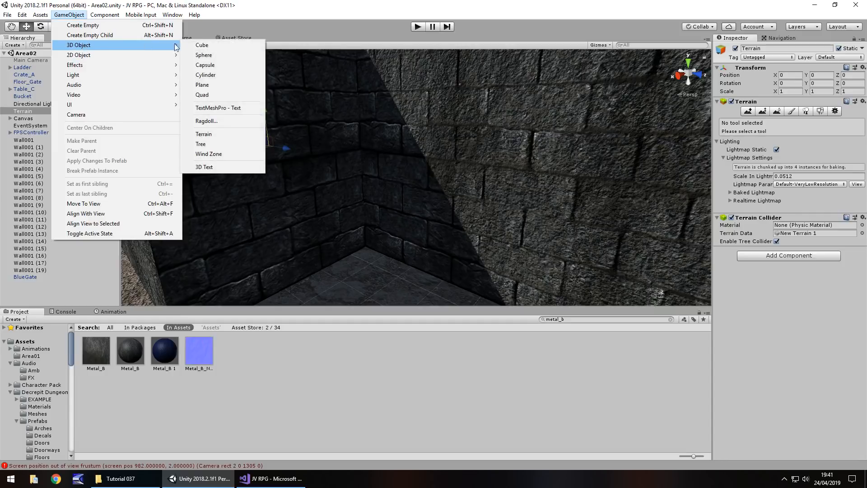
click(223, 55)
drag(396, 184, 419, 181)
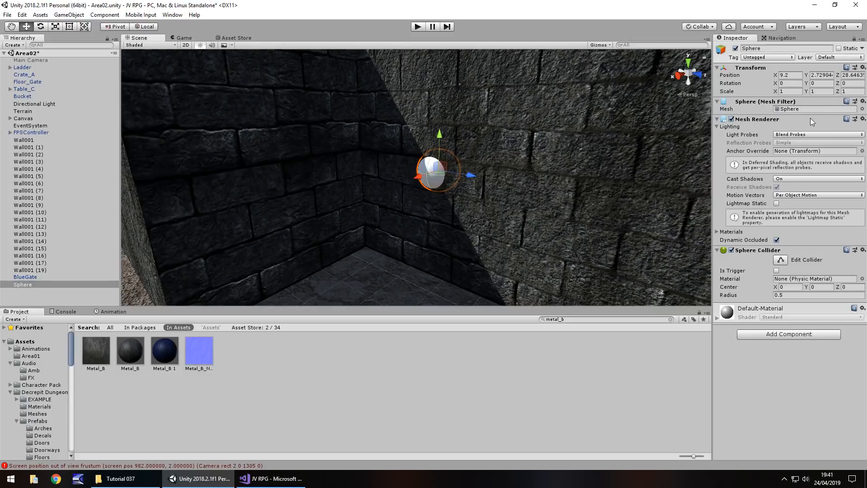
- Set the sphere's X, Y and Z scale to 0.4
click(787, 90)
text(0.4)
key(Tab)
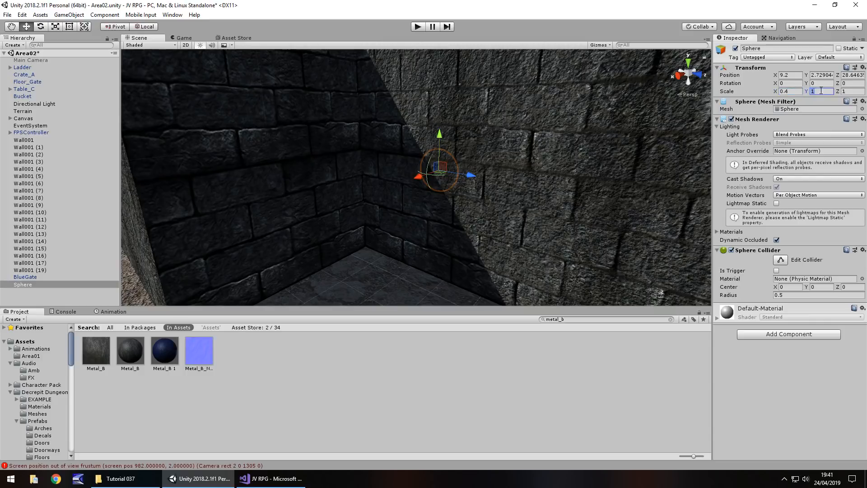
text(.4)
key(Tab)
text(.4)
- Move the sphere along X to 9.539 so it sits partly in the wall, and apply the Metal_B material
drag(412, 176, 411, 180)
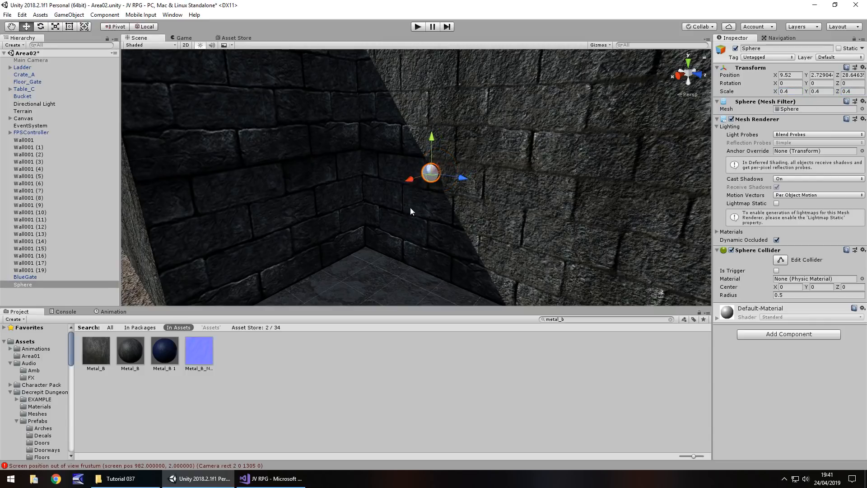
right_drag(410, 207, 389, 205)
scroll(388, 215, up, 3)
right_drag(558, 189, 535, 201)
right_drag(601, 237, 600, 237)
drag(506, 254, 506, 254)
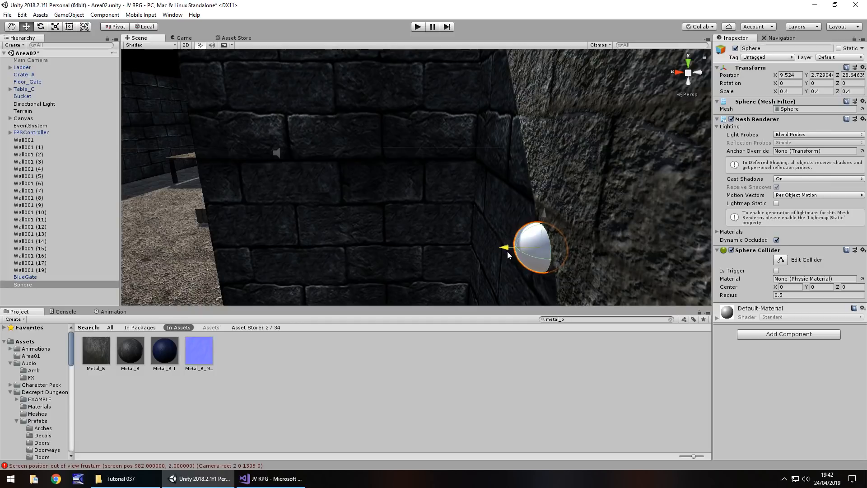
drag(506, 251, 509, 251)
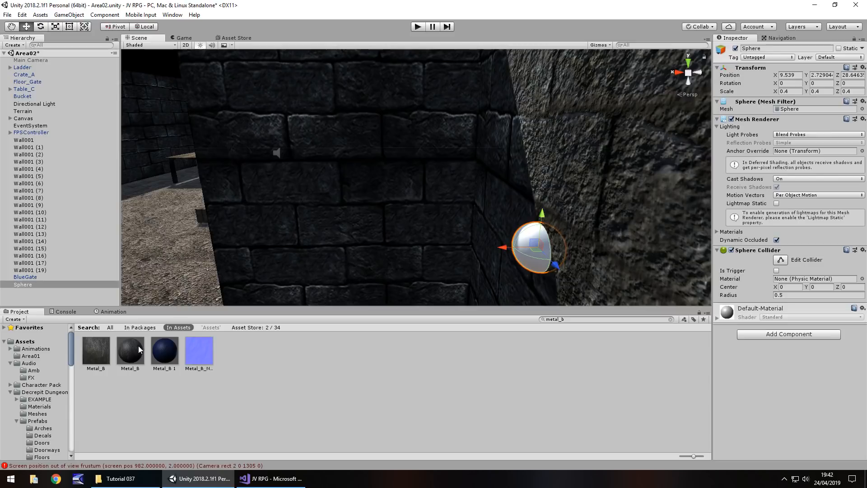
drag(134, 353, 23, 285)
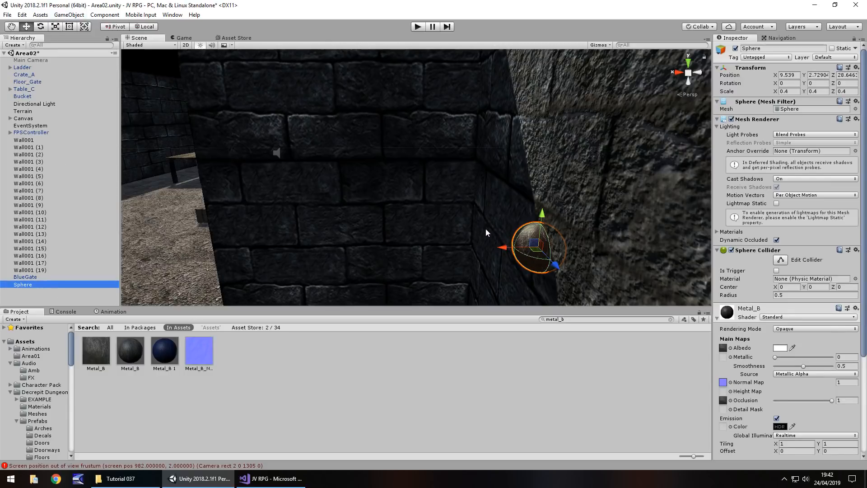
- Create a cylinder and move it along Z to 28.103, near the metal sphere
click(70, 15)
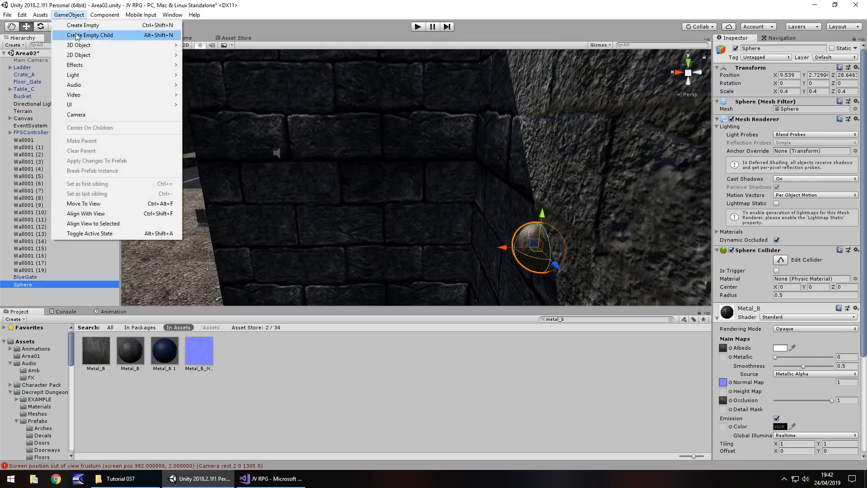
mouse_move(83, 46)
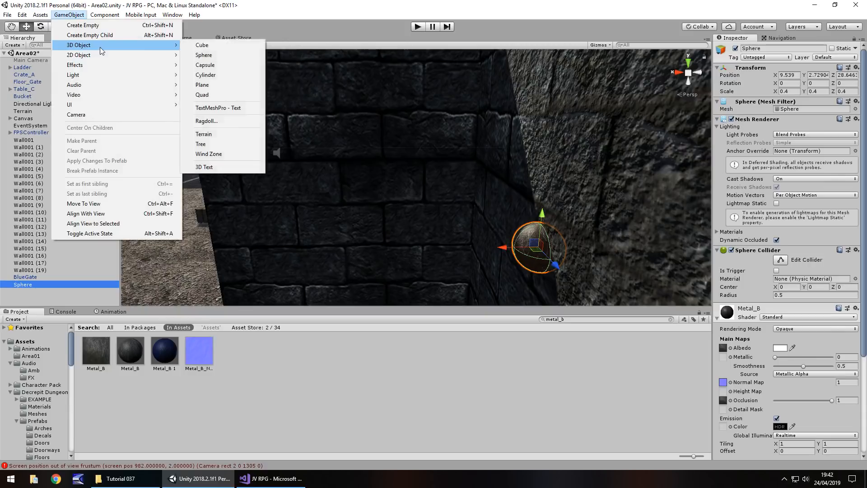
click(205, 75)
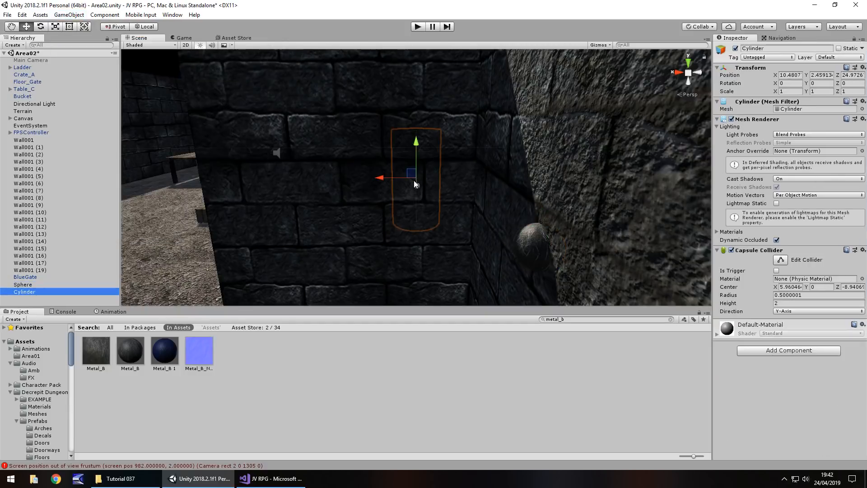
right_drag(309, 181, 343, 188)
middle_drag(342, 188, 502, 186)
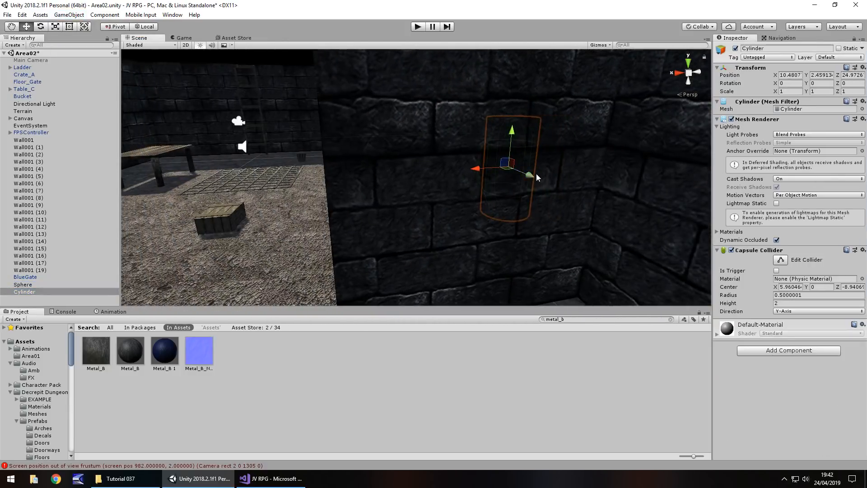
drag(536, 175, 595, 210)
right_drag(580, 207, 563, 198)
scroll(562, 198, down, 5)
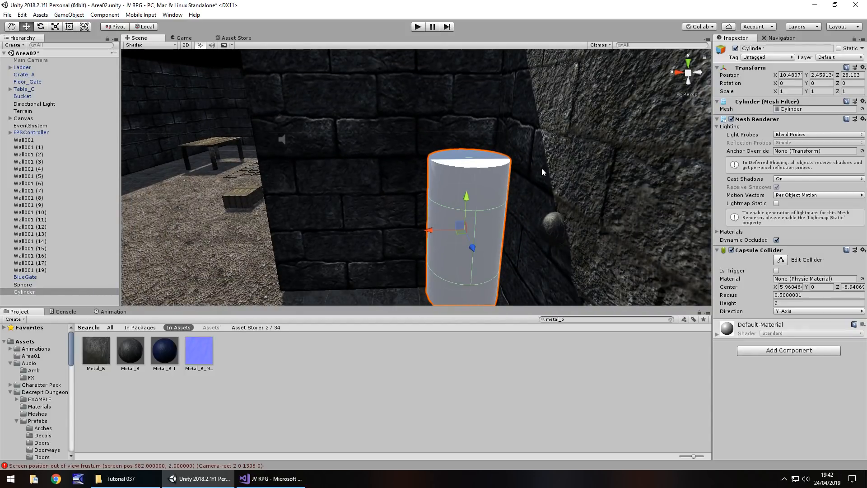
- Set the cylinder's scale to 0.04 on X, 0.2 on Y and 0.04 on Z
click(789, 92)
text(.1)
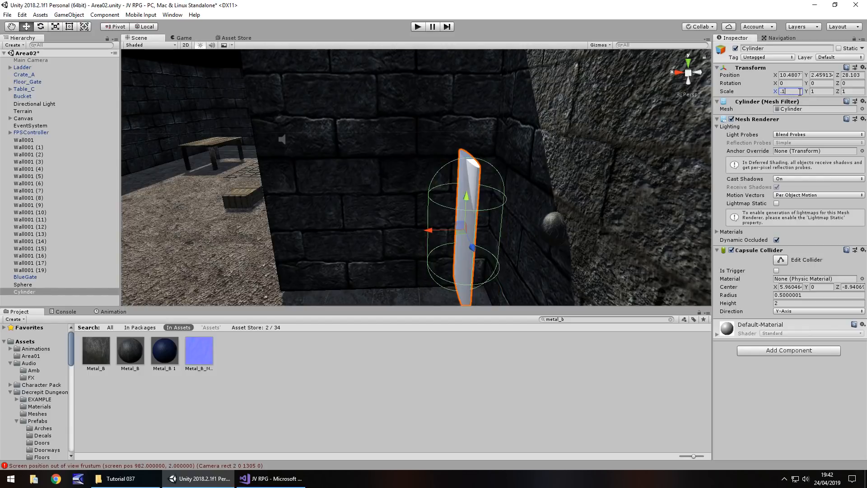
key(Return)
text(.0)
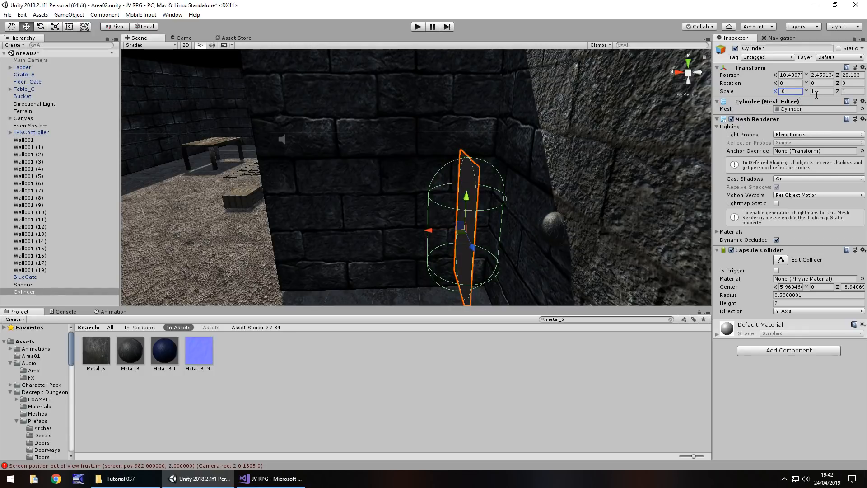
text(4)
click(847, 90)
text(.)
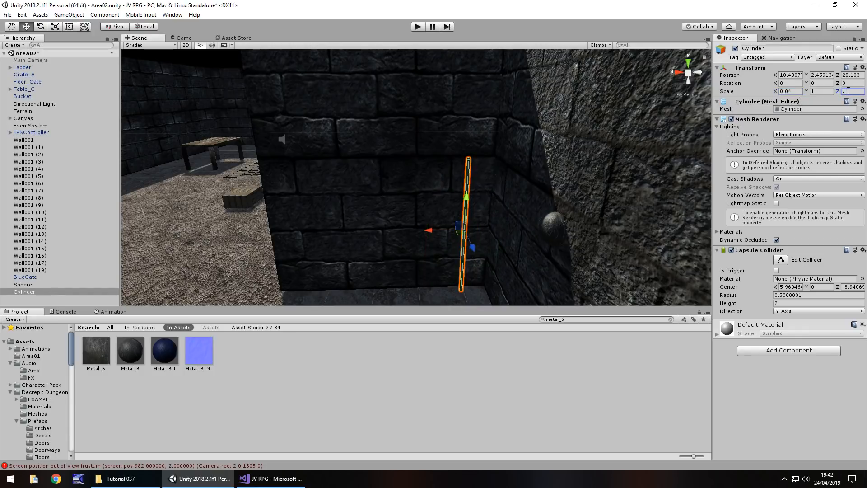
text(04)
click(823, 91)
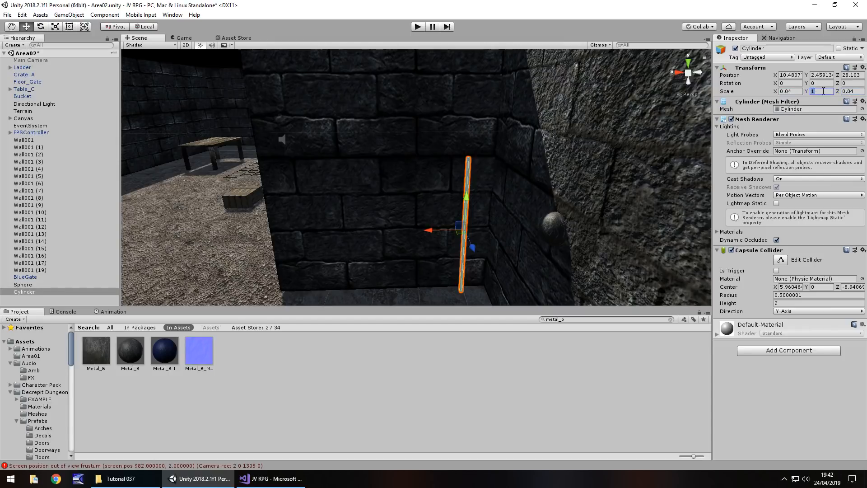
text(.)
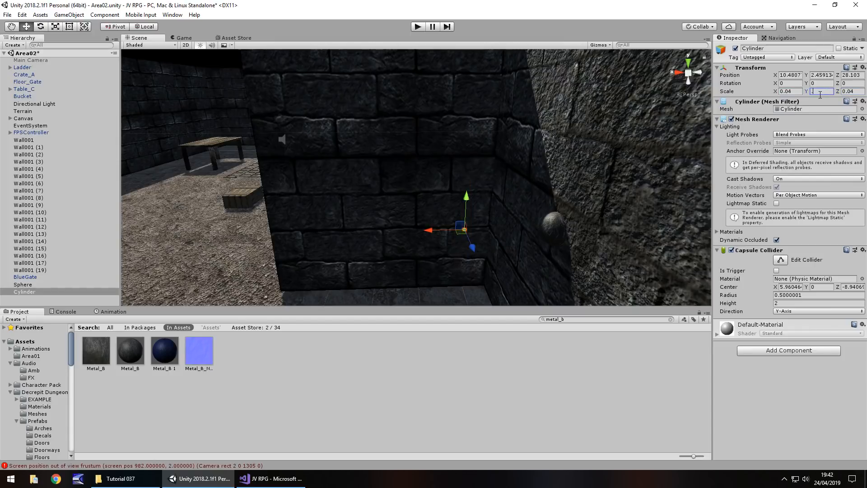
text(2)
- Move the cylinder to X 9.549, Y 2.949 and Z 28.65 so it stands upright on the sphere
drag(473, 246, 527, 272)
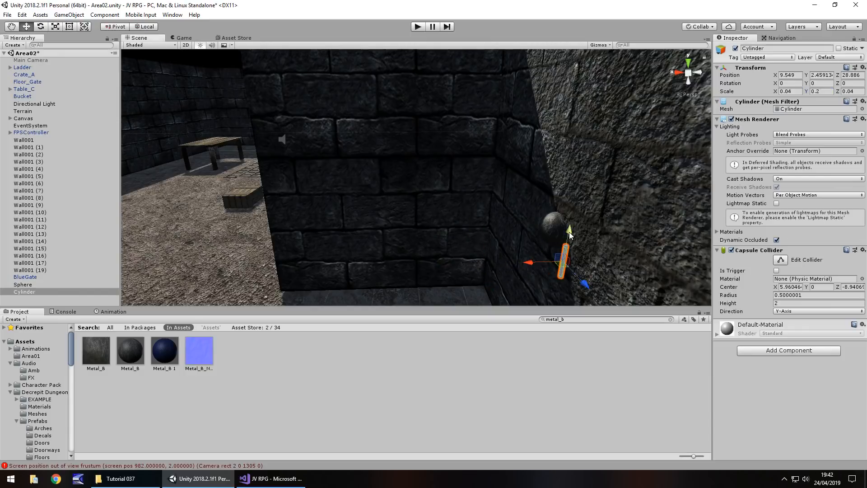
drag(560, 231, 567, 194)
drag(594, 240, 581, 231)
right_drag(456, 221, 534, 249)
scroll(483, 233, up, 5)
right_drag(491, 228, 484, 223)
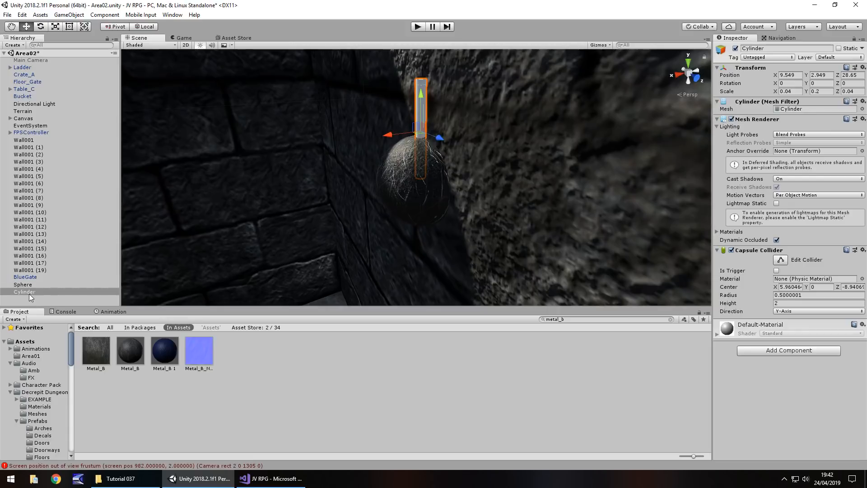
- Make the cylinder a child of the sphere and set its X, Y and Z position to 0
drag(28, 292, 25, 284)
click(798, 75)
text(0)
click(822, 75)
text(0)
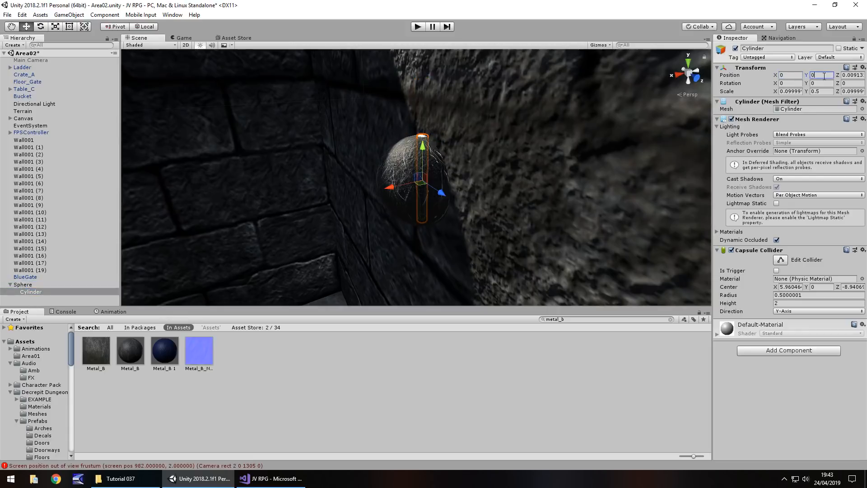
click(847, 75)
text(0)
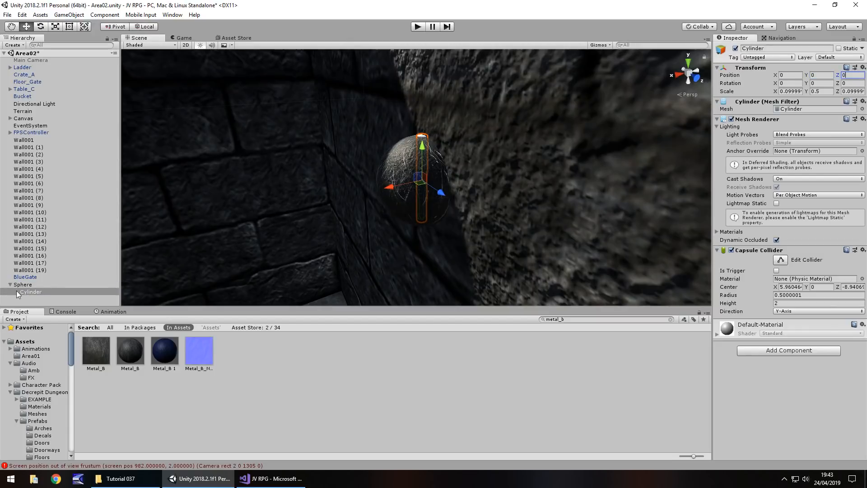
- Unparent the cylinder, move it to X 9.569 and Y 3.032, and make it a child of the sphere again
drag(32, 293, 27, 280)
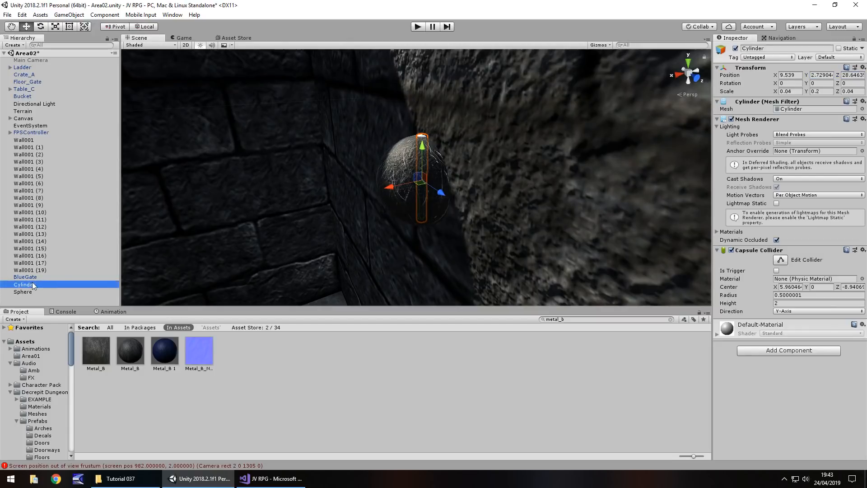
drag(421, 171, 418, 99)
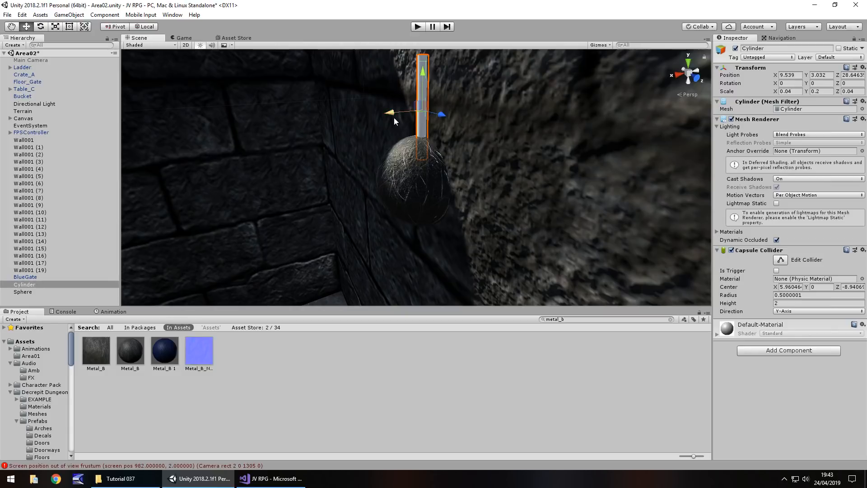
drag(393, 117, 386, 116)
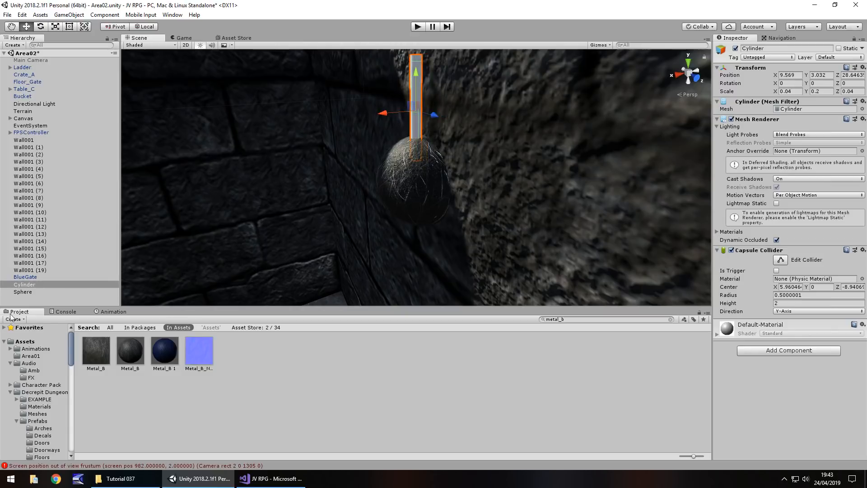
drag(28, 283, 31, 291)
- Test rotating the sphere about Z with the cylinder attached, and reset the Z rotation to 0
click(23, 284)
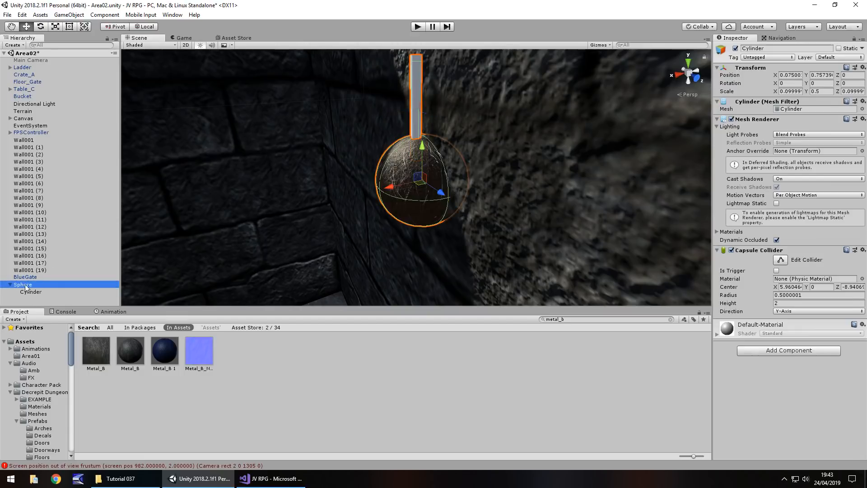
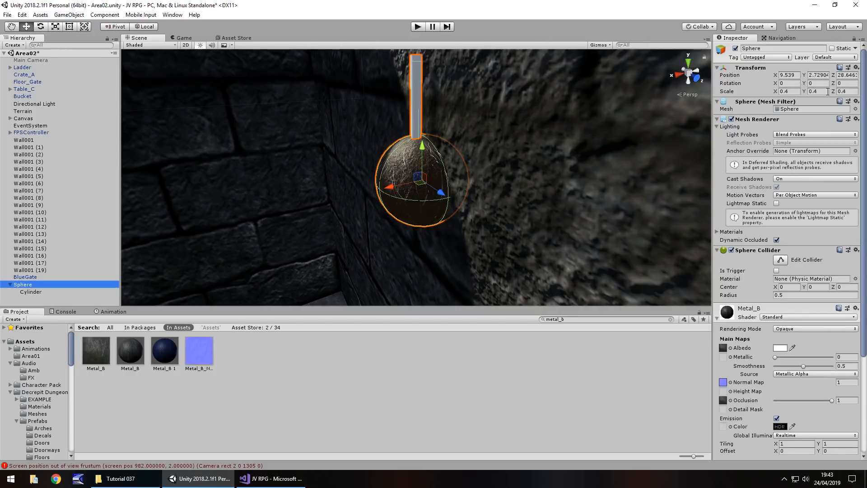
click(844, 83)
text(-4.7)
drag(747, 93, 742, 198)
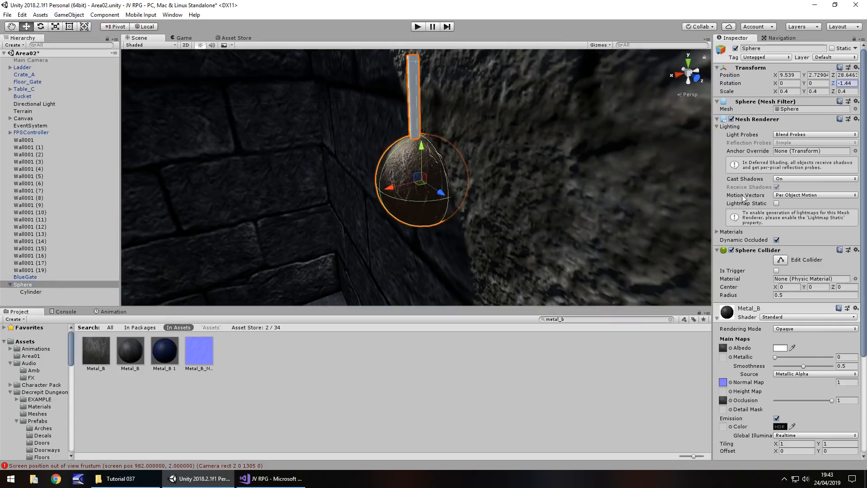
text(0)
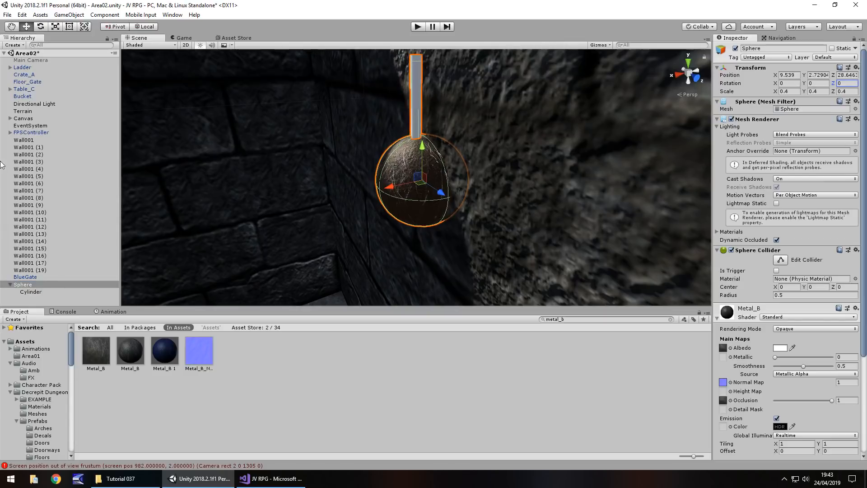
- Lower the cylinder to a Y position of 0.574 and apply the Metal_B material to it
click(57, 293)
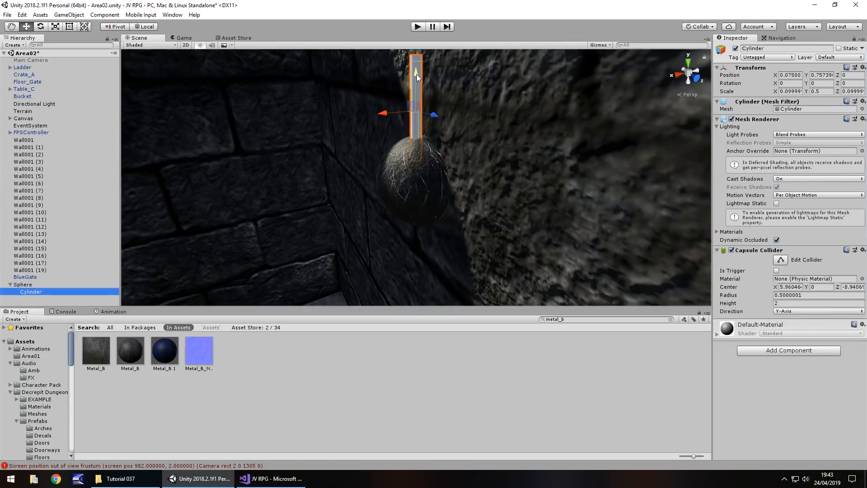
drag(416, 74, 415, 91)
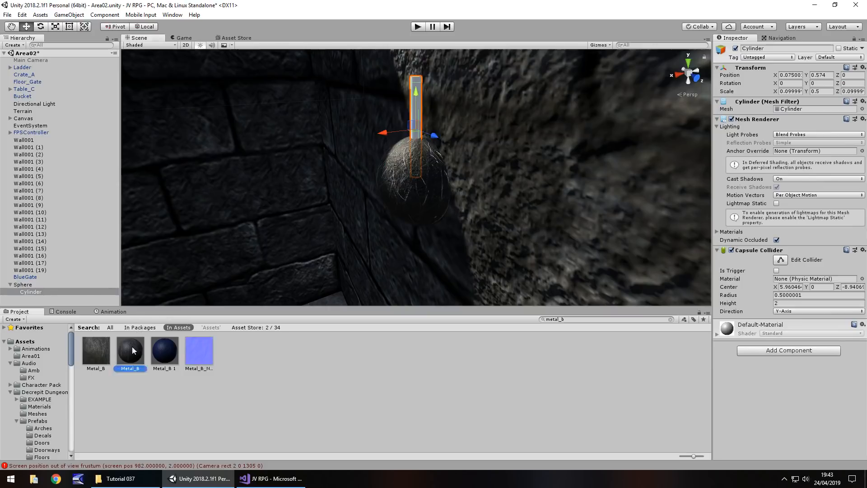
drag(132, 346, 30, 291)
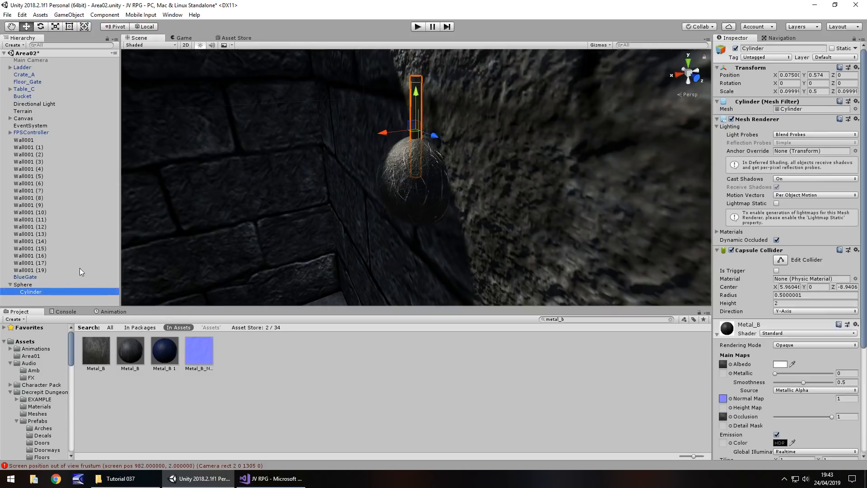
- Rename the parent sphere as BlueSwitch
click(22, 284)
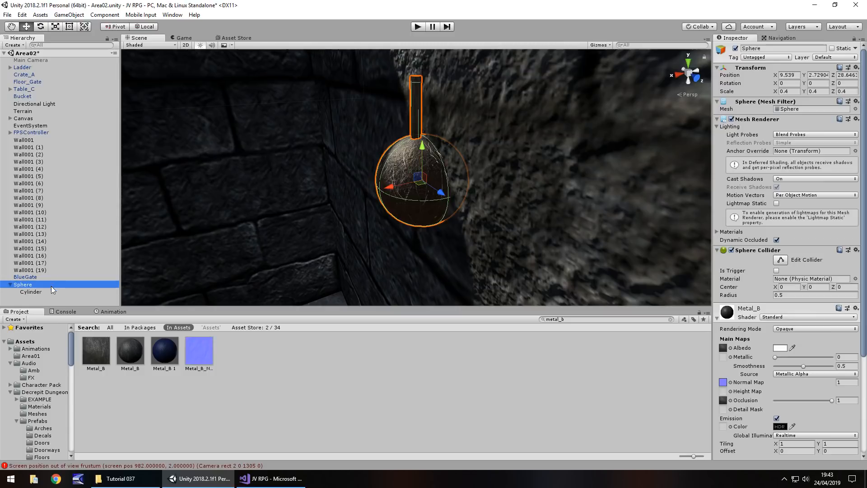
click(22, 284)
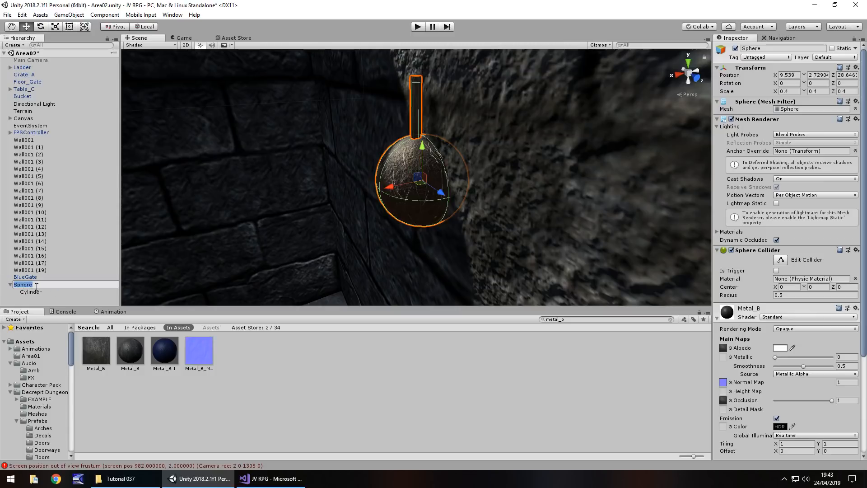
text(BlueSwitch)
key(Return)
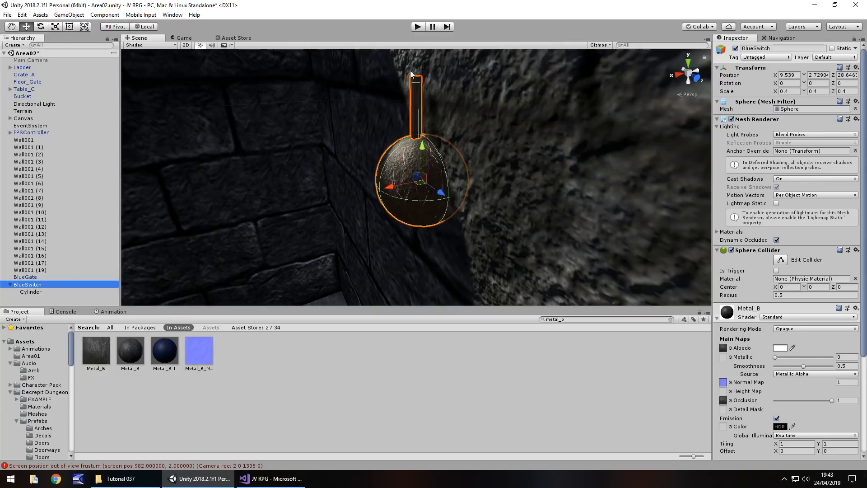
- Add a child sphere to the cylinder, raise it to a Y position of 1.099 at the cylinder's tip, and unparent it
click(31, 292)
right_click(31, 291)
mouse_move(69, 376)
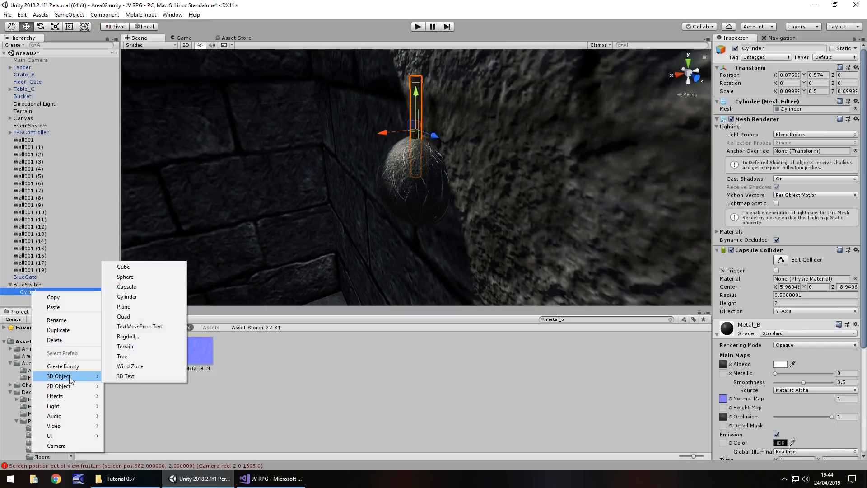
click(139, 276)
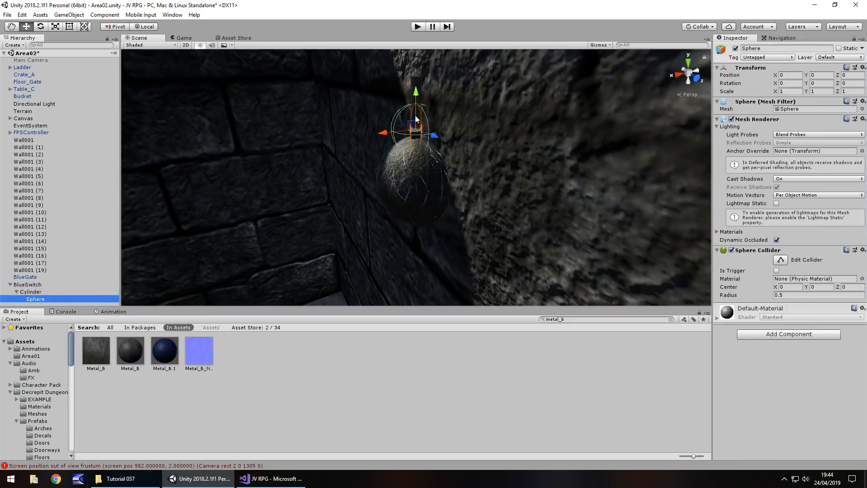
drag(420, 95, 414, 33)
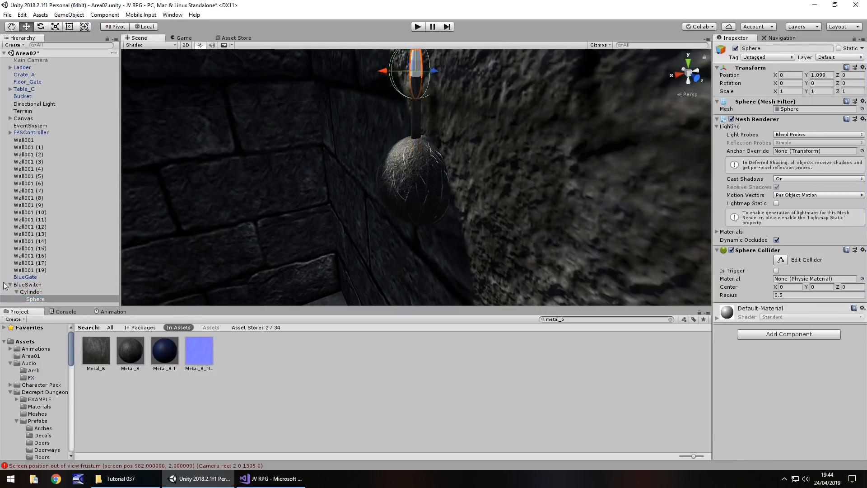
drag(38, 299, 31, 281)
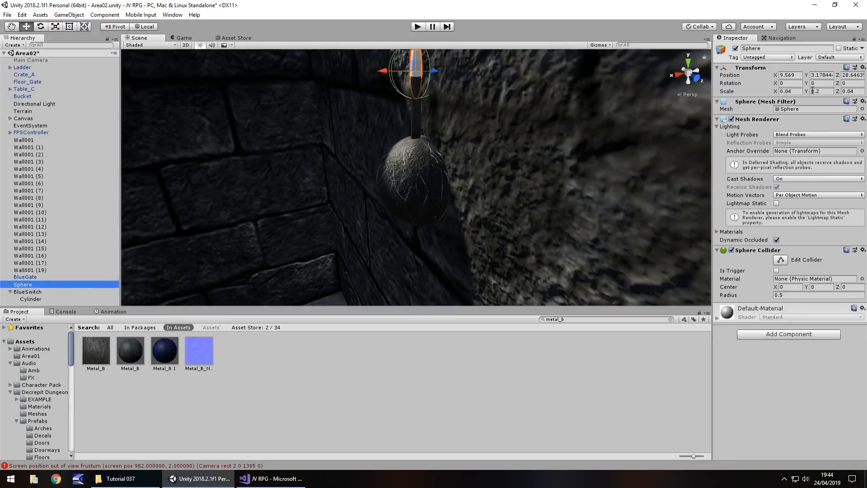
- Set the new tip sphere's X, Y and Z scale to 0.04
middle_drag(448, 120, 456, 141)
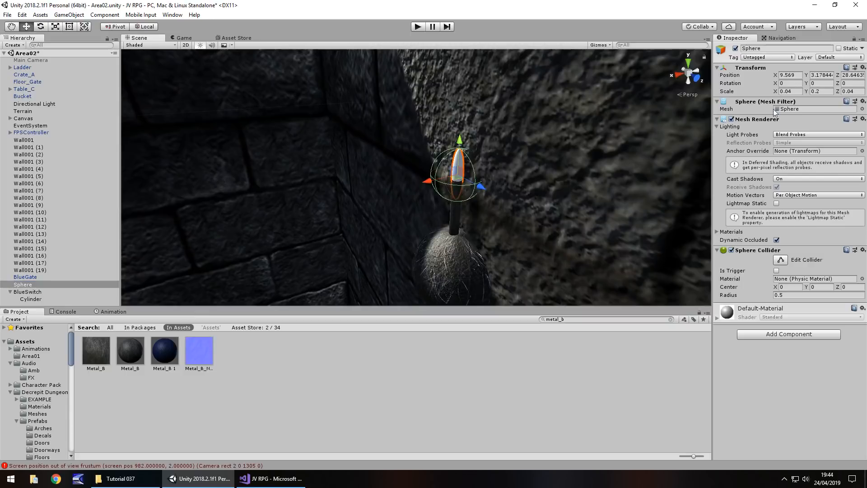
click(796, 92)
text(.04)
click(828, 92)
text(.04)
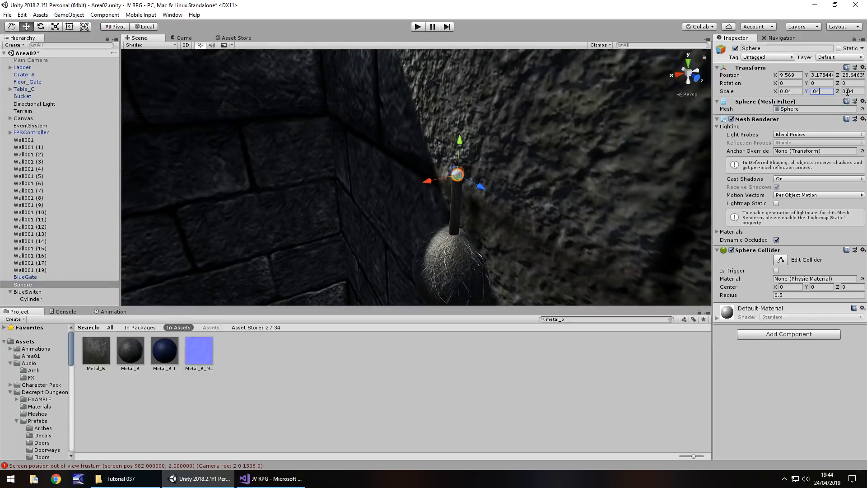
click(847, 91)
text(.04)
- Set the tip sphere's X, Y and Z scale to 0.07
click(795, 92)
text(.07)
click(829, 92)
text(.07)
click(848, 91)
text(.0)
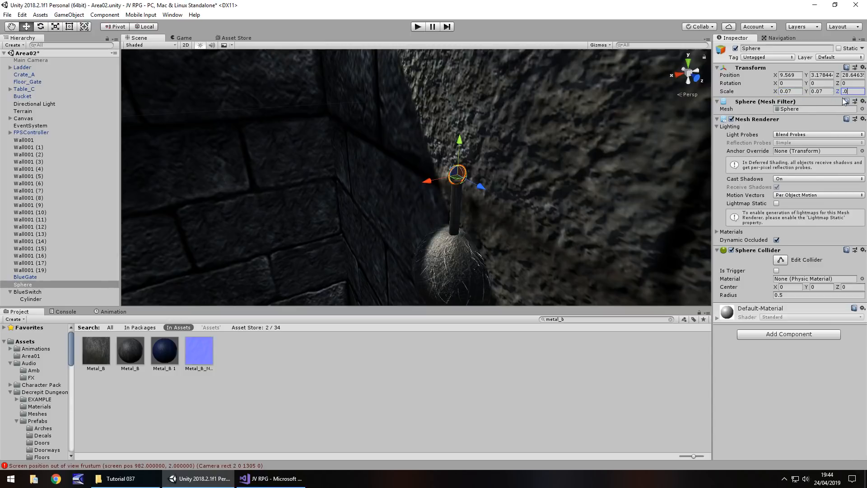
text(7)
- Make the tip sphere a child of the cylinder and apply the blue Metal_B 1 material to it
drag(166, 355, 34, 299)
click(329, 220)
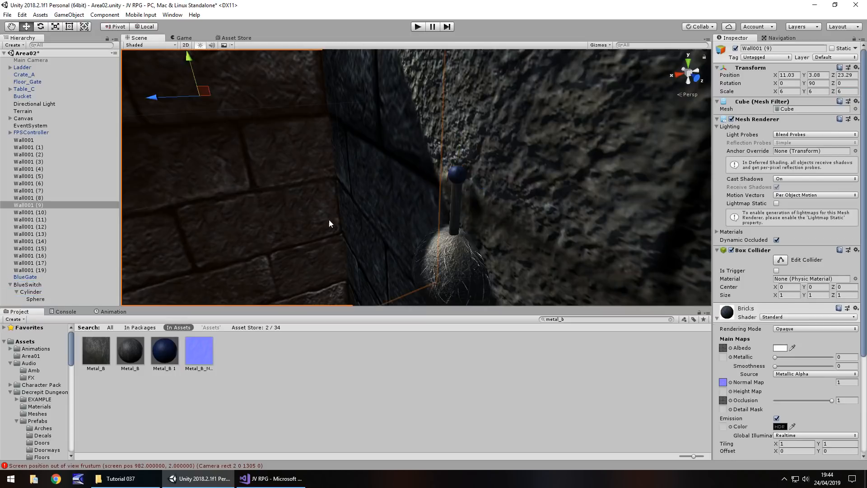
- Playtest the scene, walk up to the blue-tipped lever on the wall to inspect it, and stop the game
right_drag(328, 219, 502, 231)
right_drag(393, 222, 470, 217)
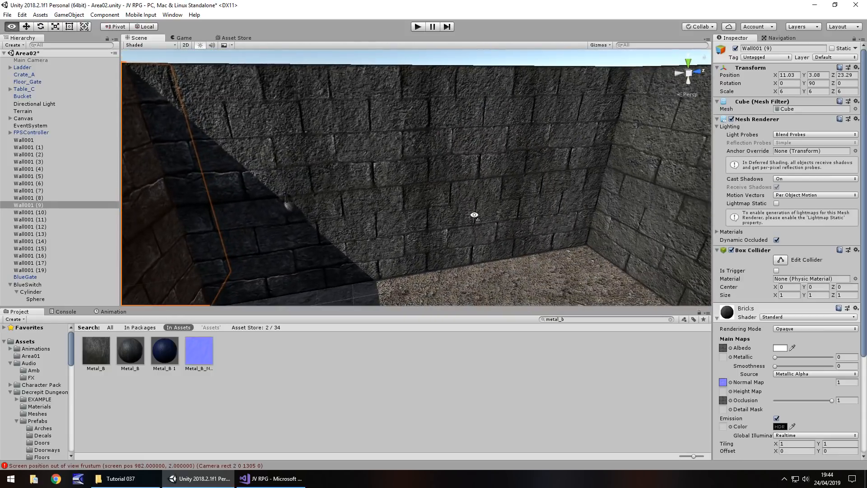
right_drag(289, 170, 422, 178)
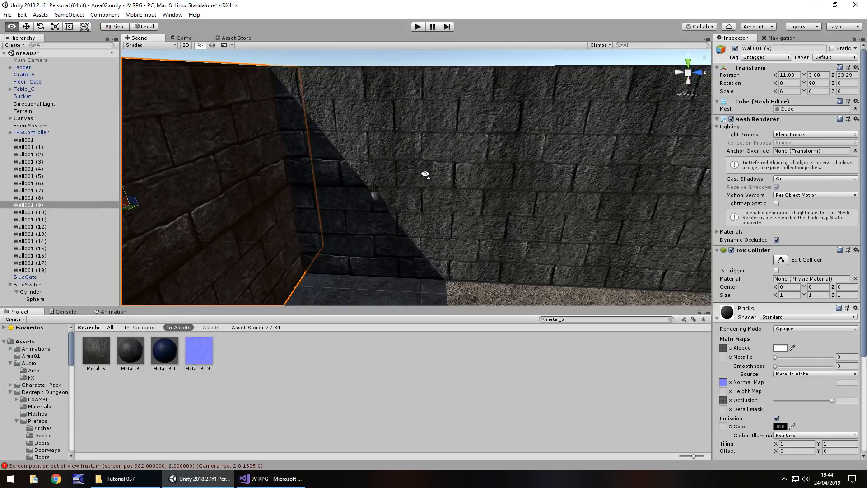
click(418, 27)
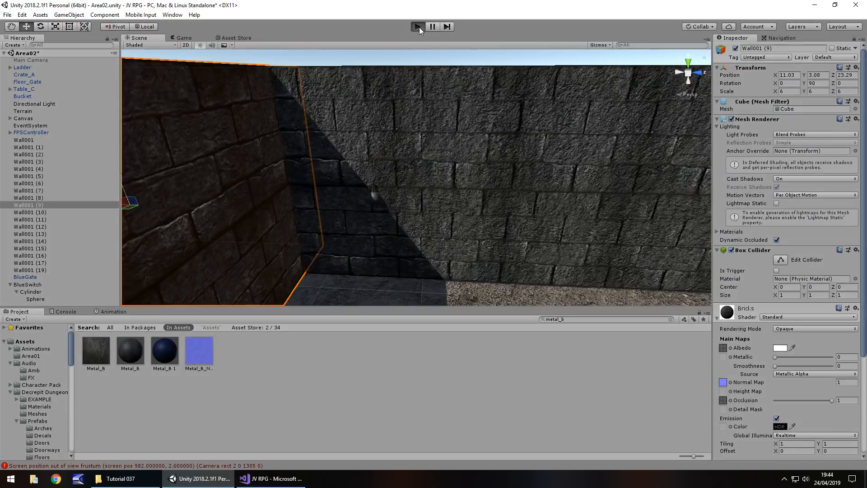
key(w)
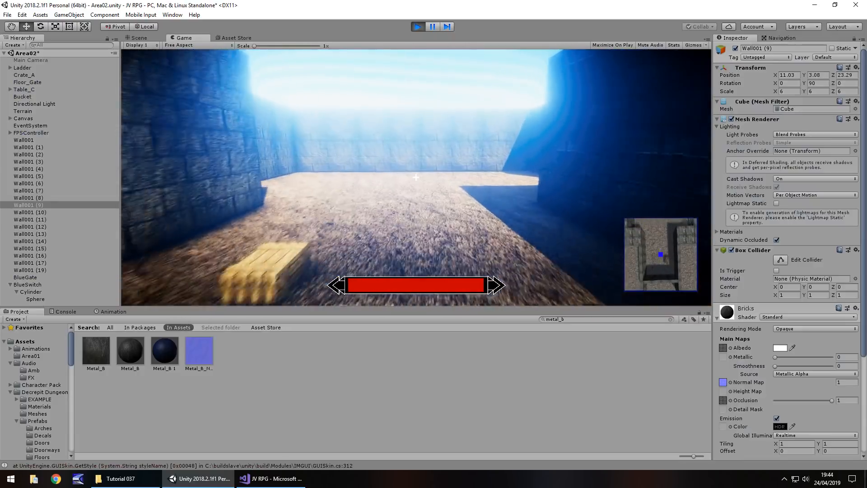
key(w)
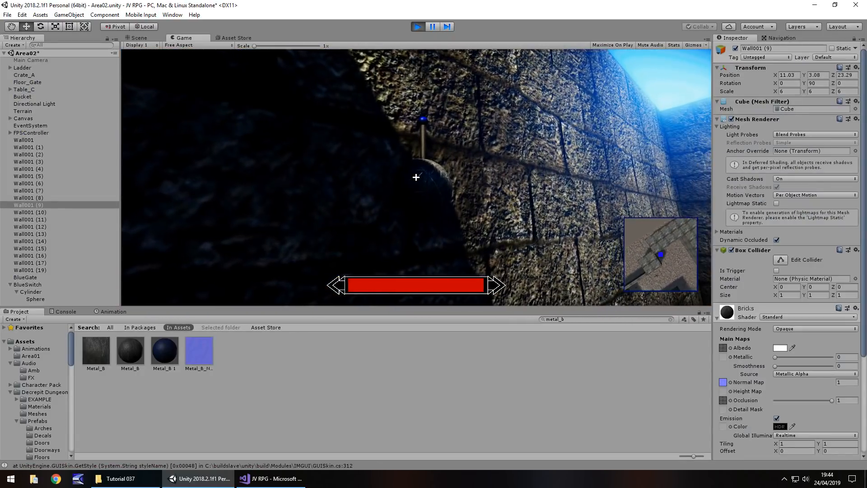
key(w)
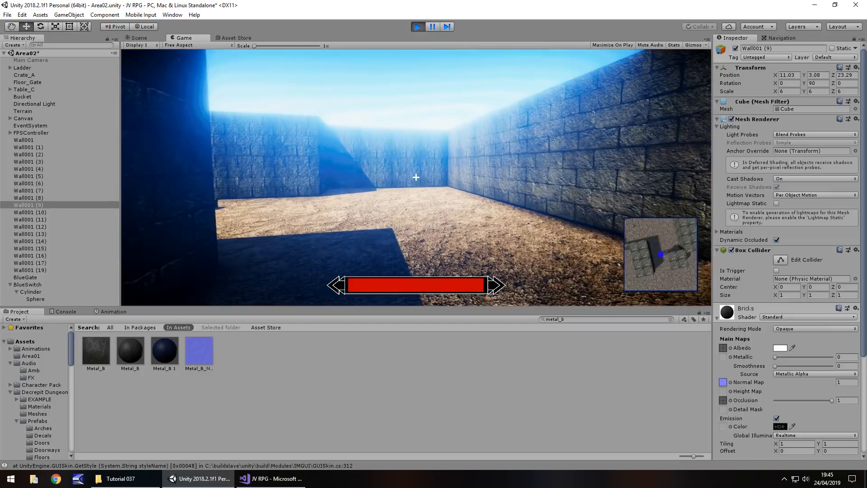
key(ctrl+p)
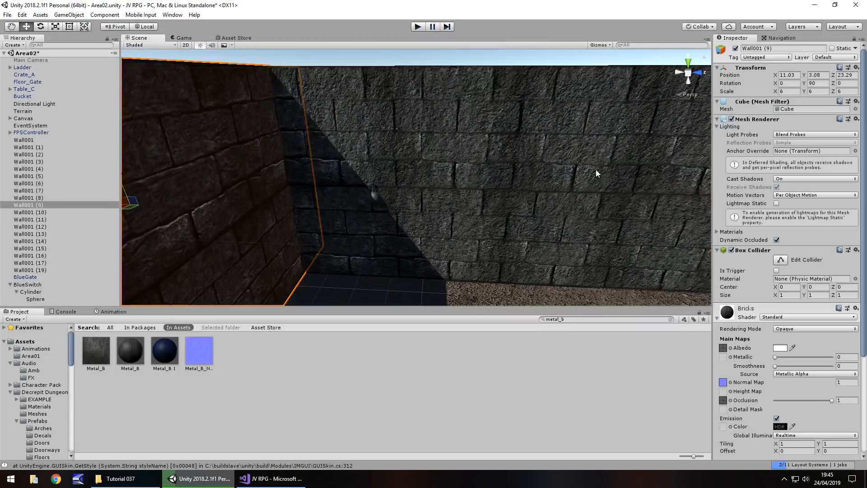
- Create a folder named Dungeon01 inside the Animations folder and open it
right_drag(519, 165, 540, 164)
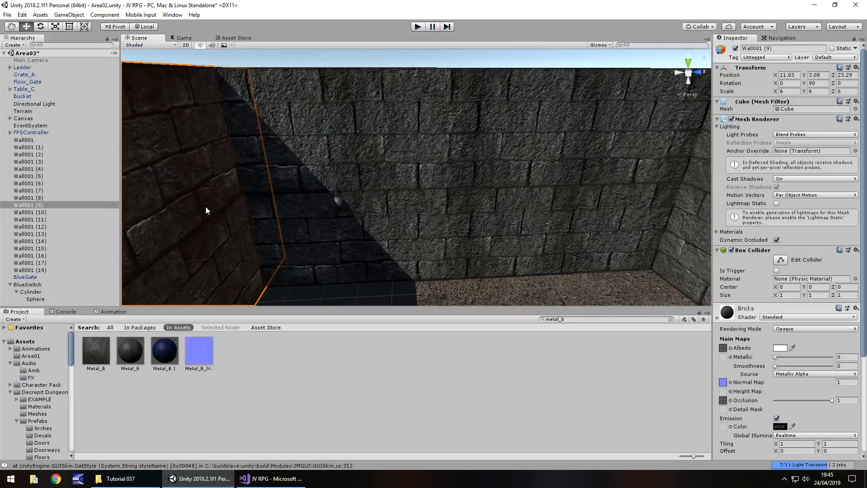
scroll(422, 221, up, 3)
scroll(421, 218, up, 2)
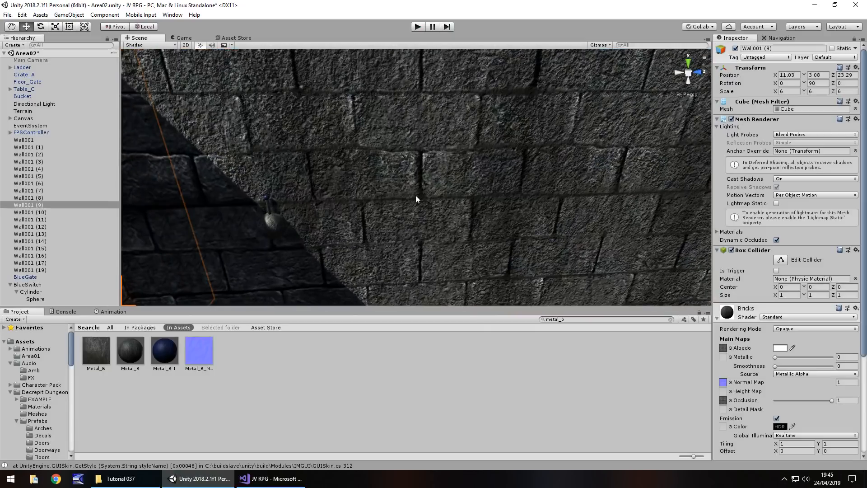
right_drag(424, 192, 384, 207)
middle_drag(440, 225, 413, 118)
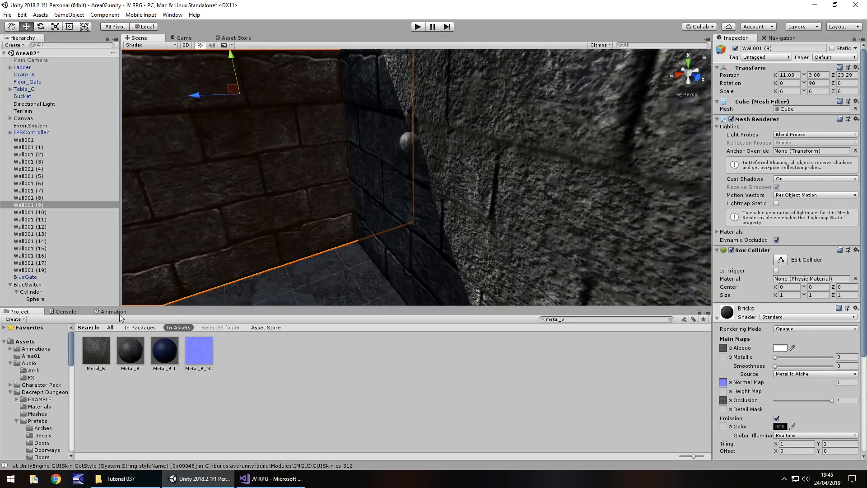
click(33, 349)
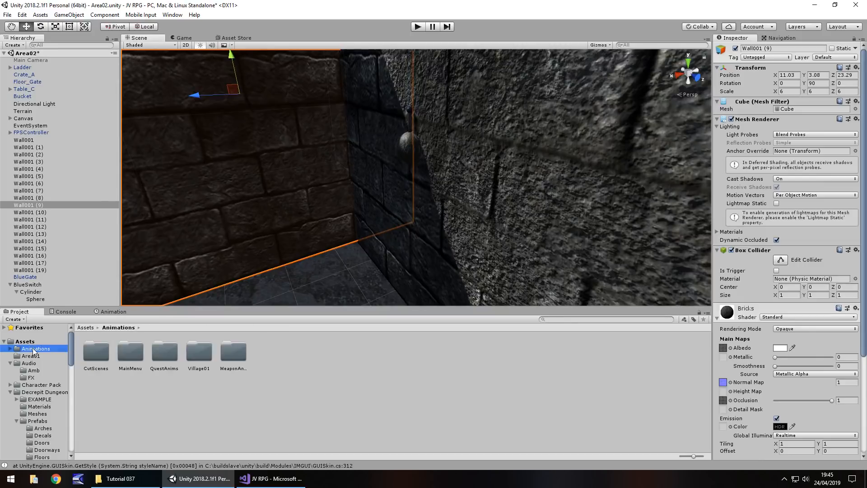
right_click(278, 353)
mouse_move(321, 141)
click(460, 143)
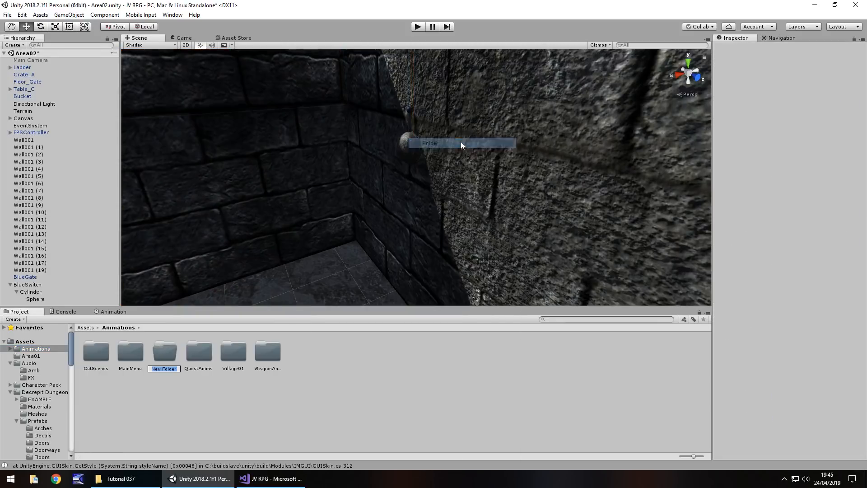
text(Dun)
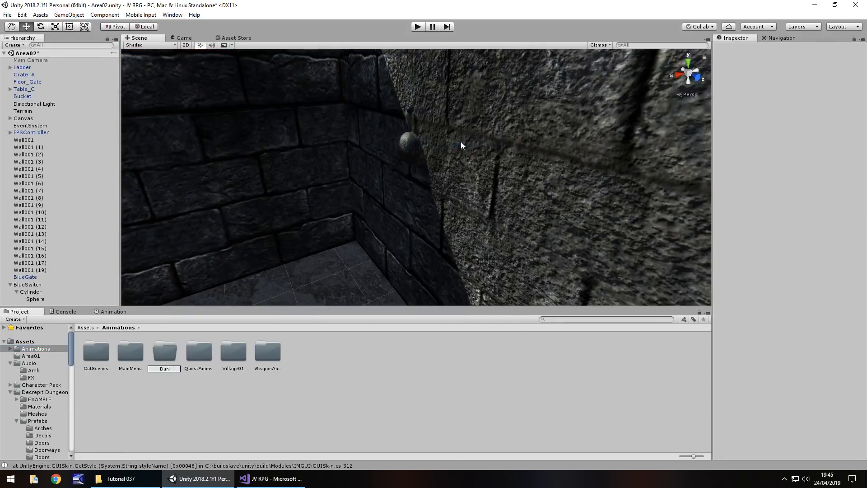
text(geon01)
key(Return)
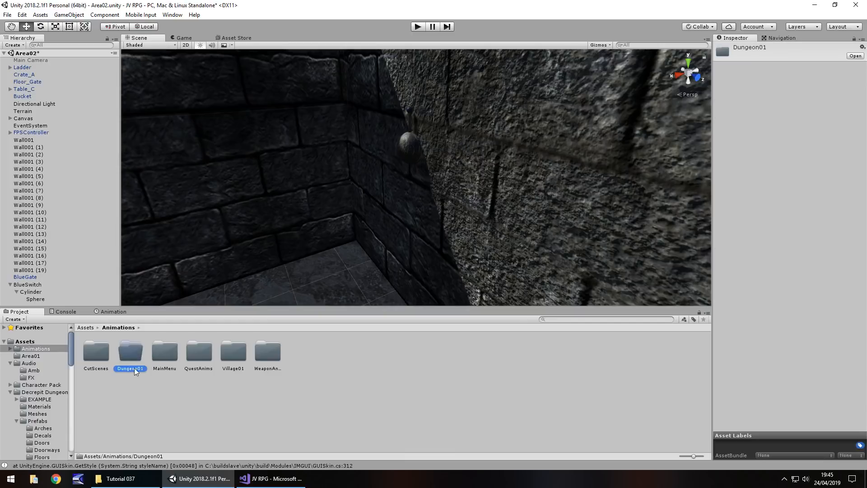
double_click(139, 356)
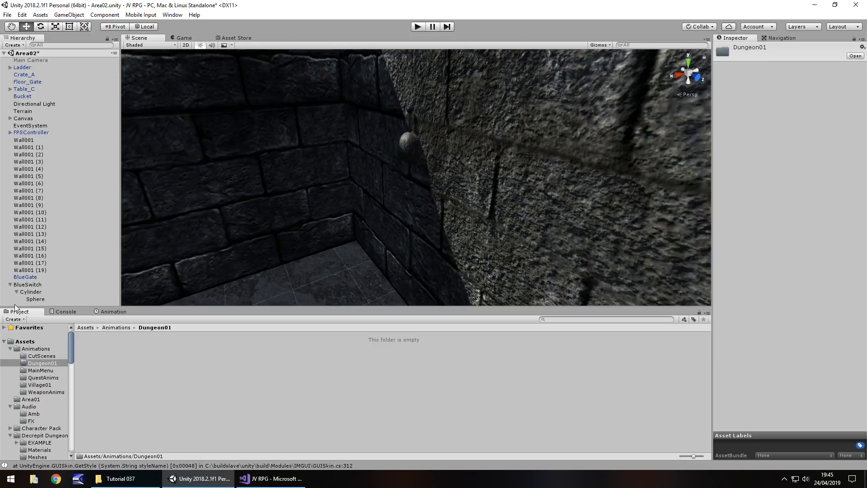
- Create an animation clip named SwitchDownAnim for BlueSwitch in the Dungeon01 folder
click(10, 284)
click(23, 284)
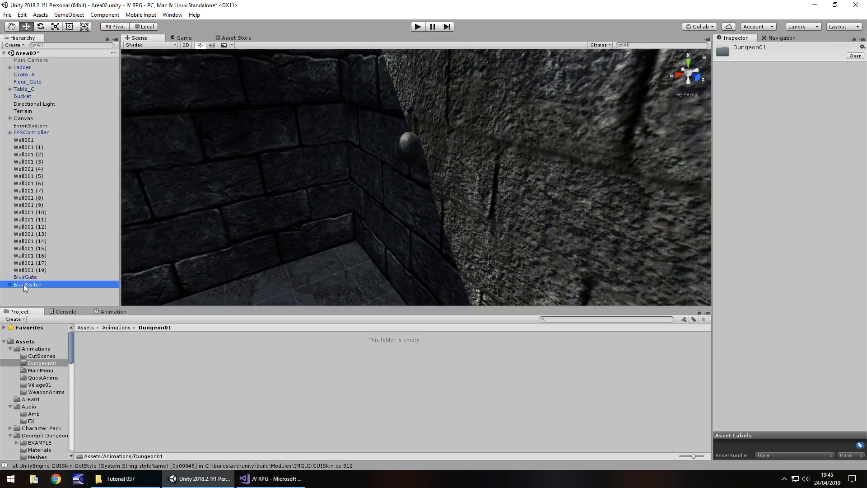
click(120, 312)
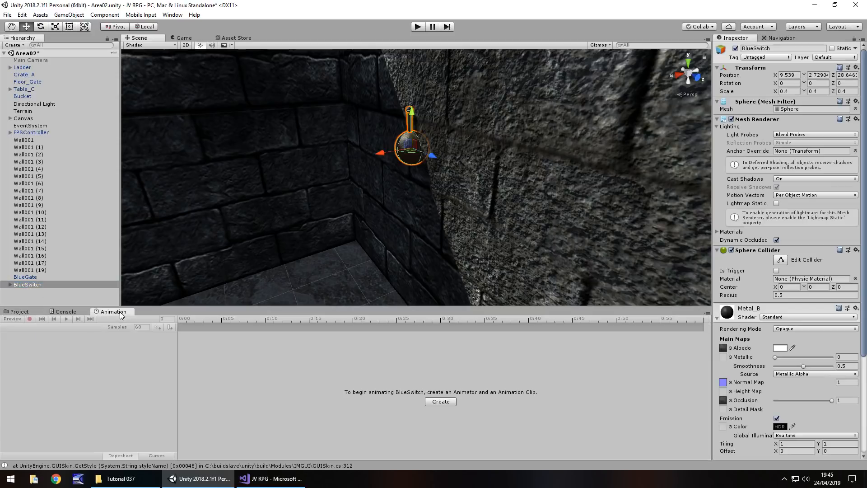
click(429, 401)
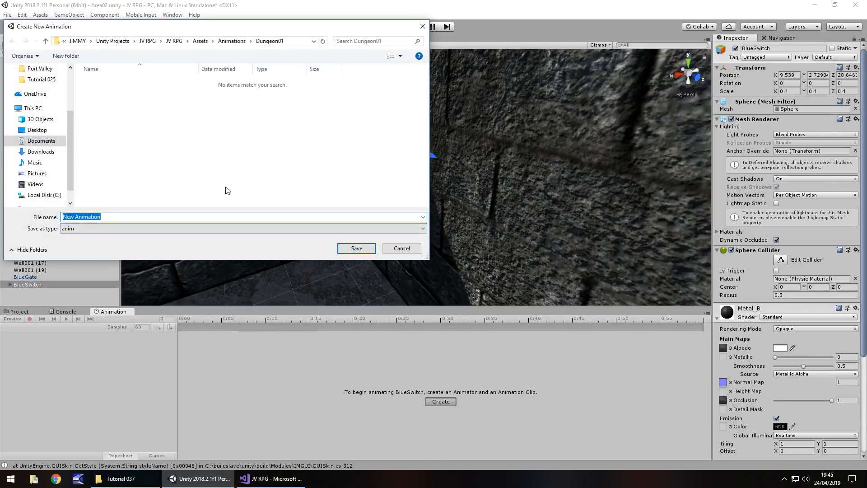
text(SwitchDownAnim)
key(Return)
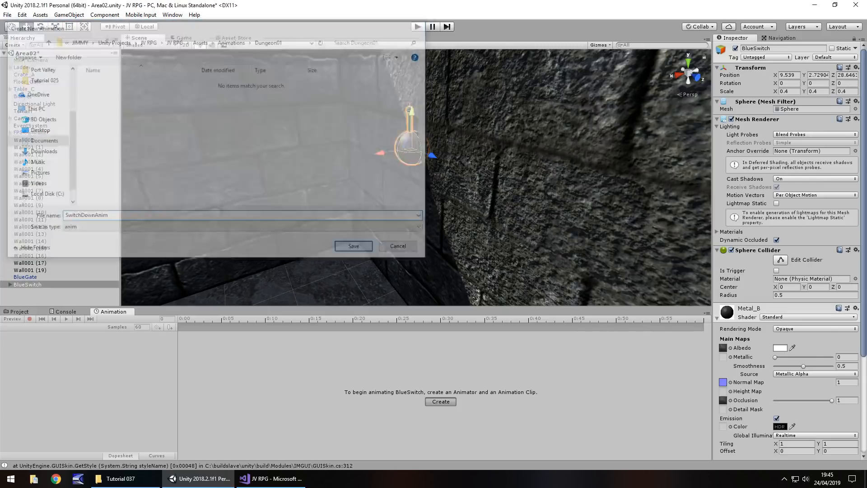
- Start recording SwitchDownAnim and key BlueSwitch's rotation at 0 on all axes at frame 0
click(30, 319)
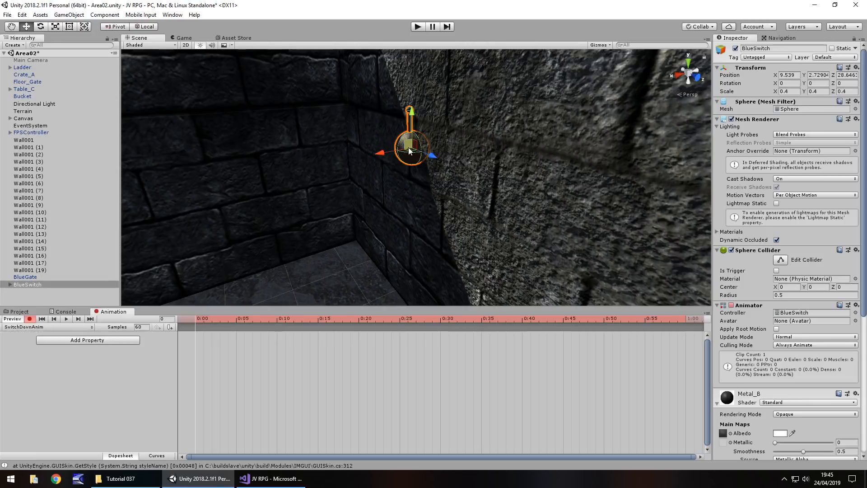
click(846, 84)
text(1)
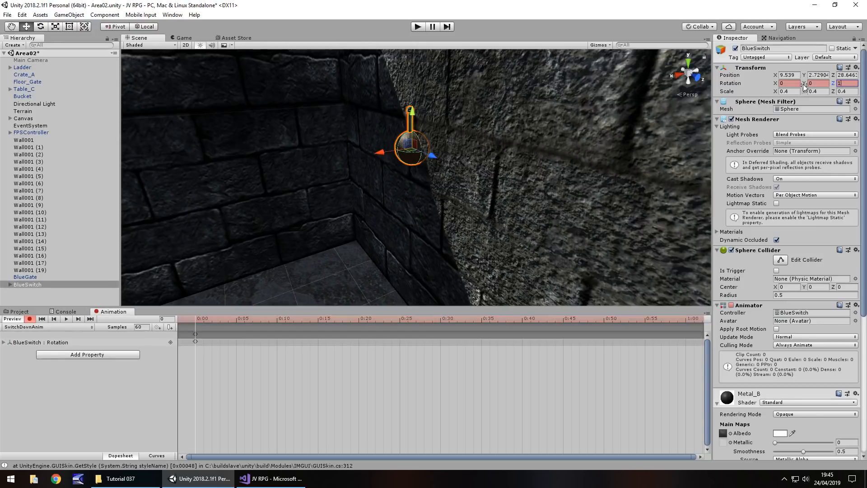
key(BackSpace)
- Key BlueSwitch's Z rotation at about -141.87 at frame 60 and stop recording
click(170, 318)
text(60)
key(Return)
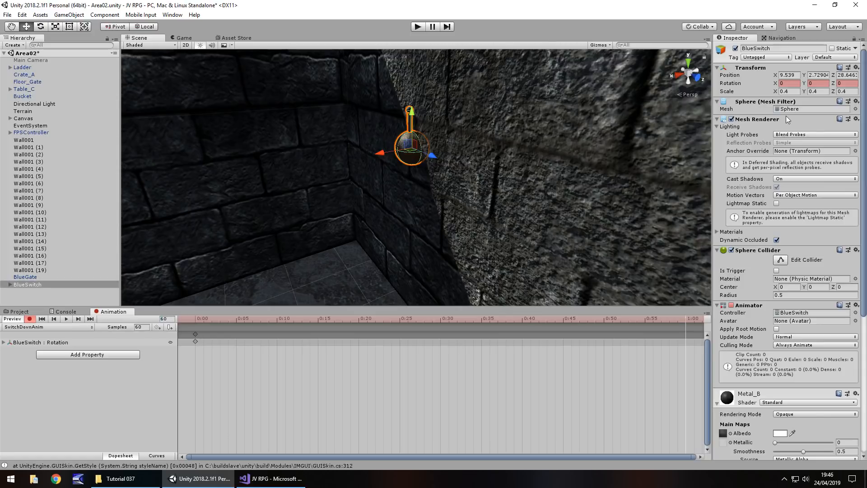
drag(832, 83, 437, 337)
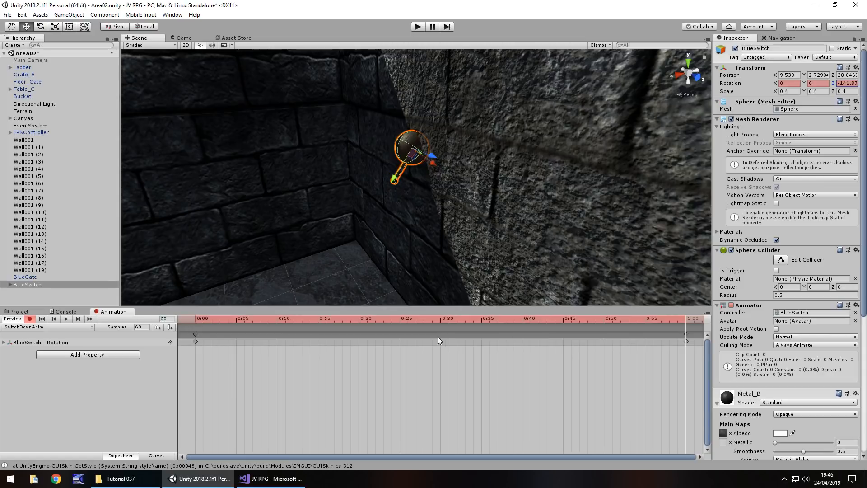
click(30, 319)
- Turn off Loop Time for the SwitchDownAnim clip in the Dungeon01 folder
click(18, 311)
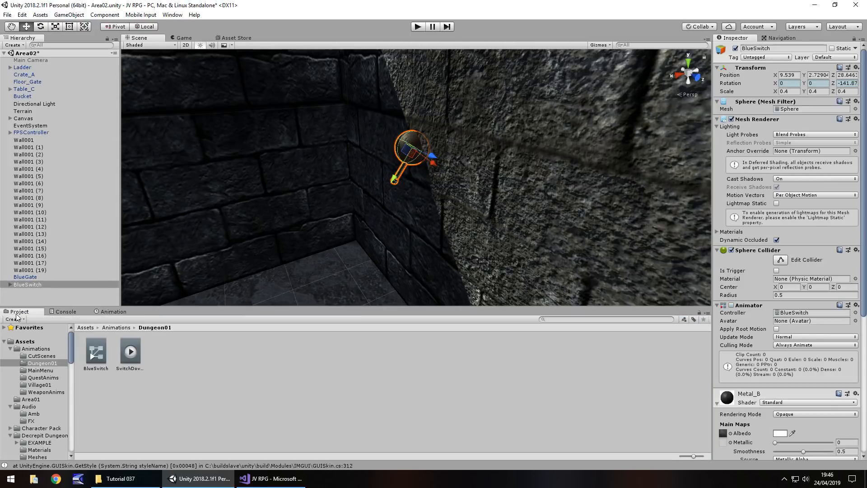
click(130, 355)
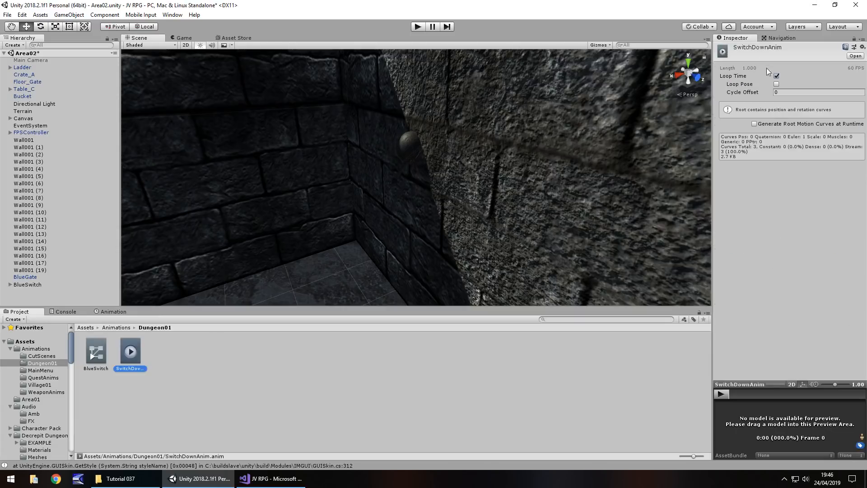
click(776, 76)
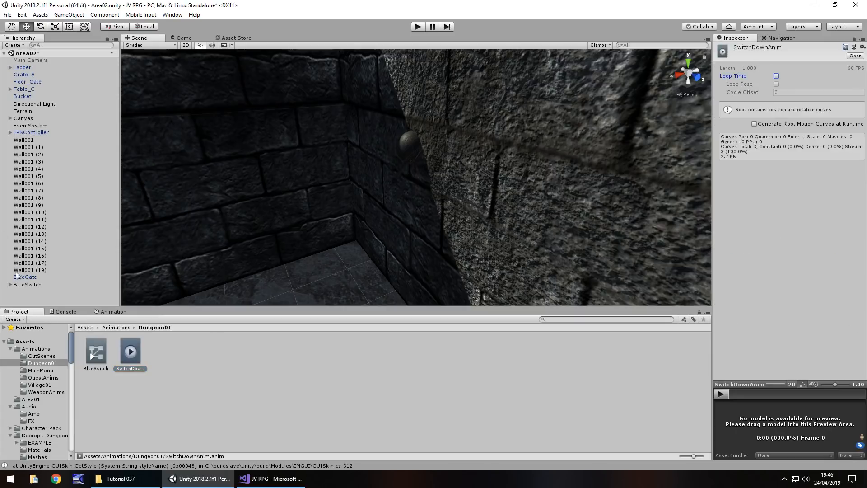
- Playtest the scene with BlueSwitch selected, walk up to the lever to check its animation, and stop the game
click(25, 284)
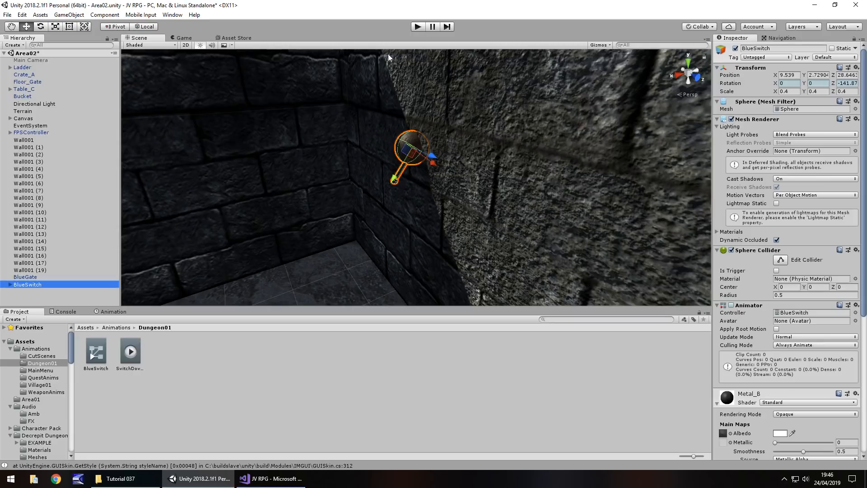
click(417, 26)
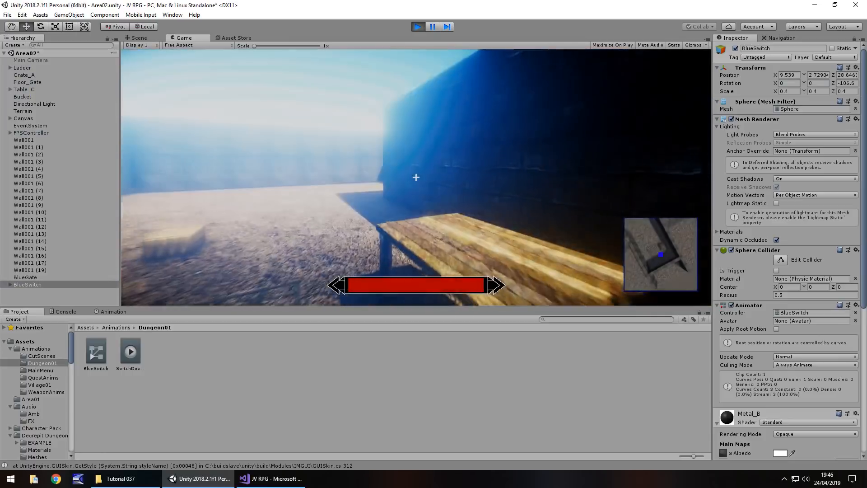
key(w)
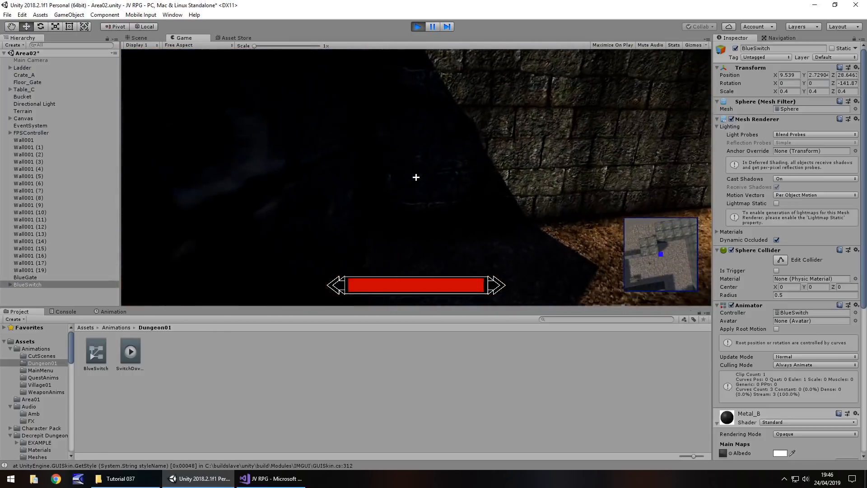
key(w)
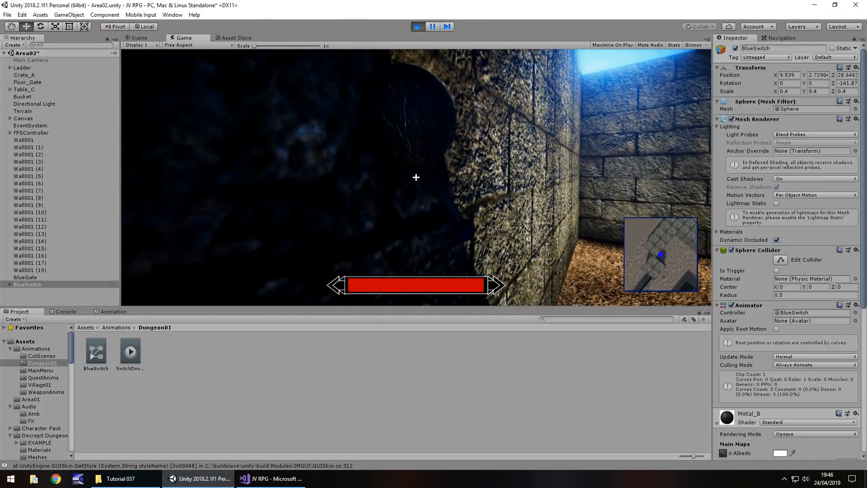
key(ctrl+p)
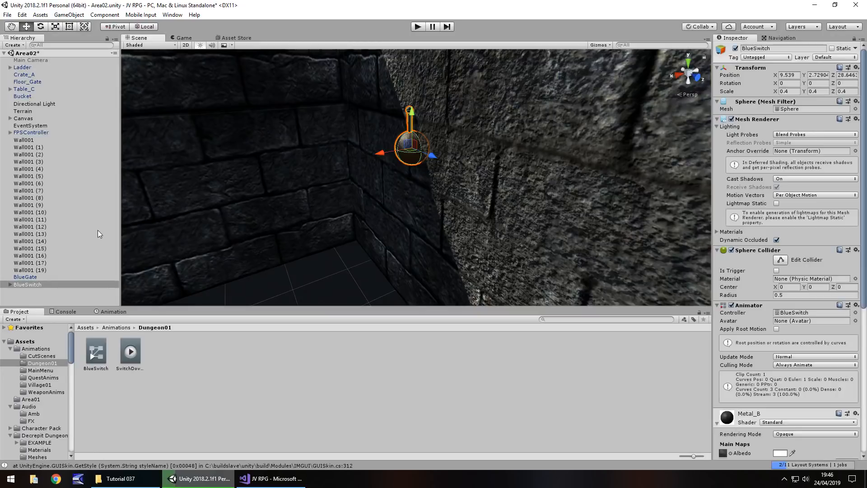
- Rotate the Directional Light to about -81.11 on the Y axis so it lights the switch's wall
click(36, 104)
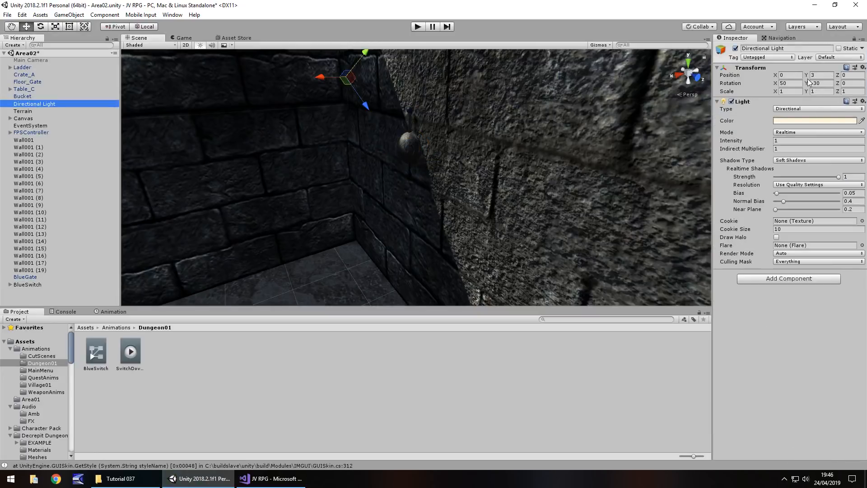
drag(807, 78, 63, 80)
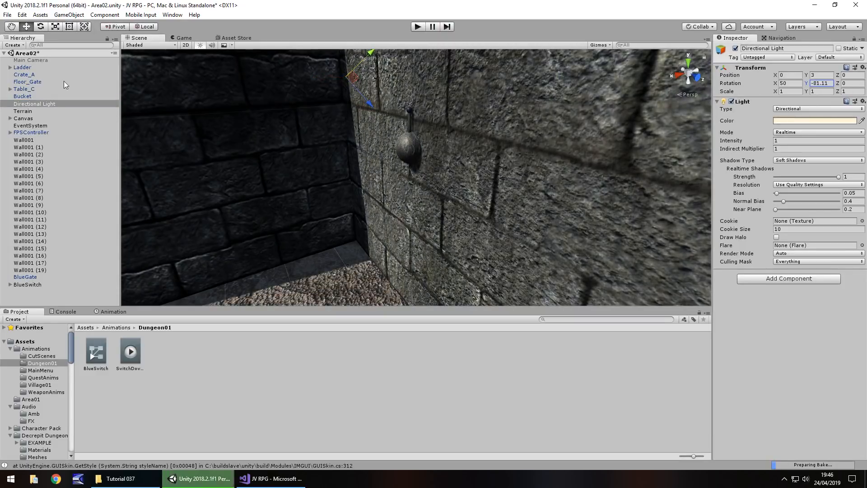
- Disable the Animator component on BlueSwitch and start a playtest of the scene
click(30, 285)
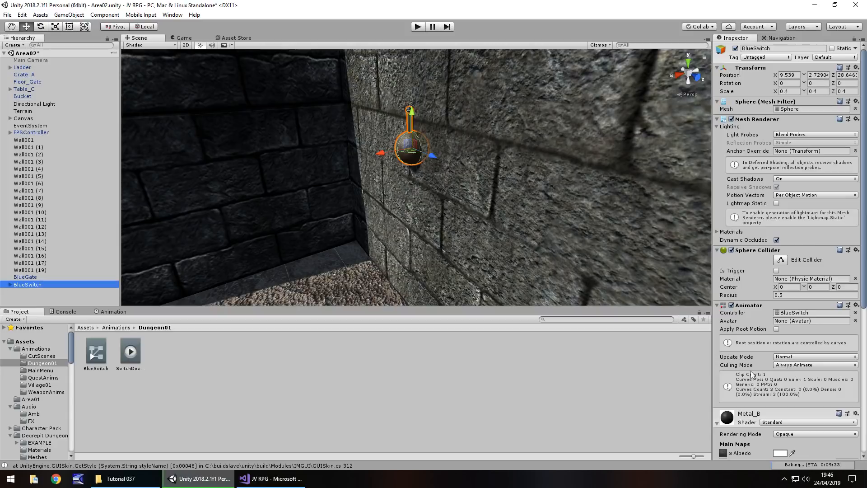
click(730, 305)
click(417, 26)
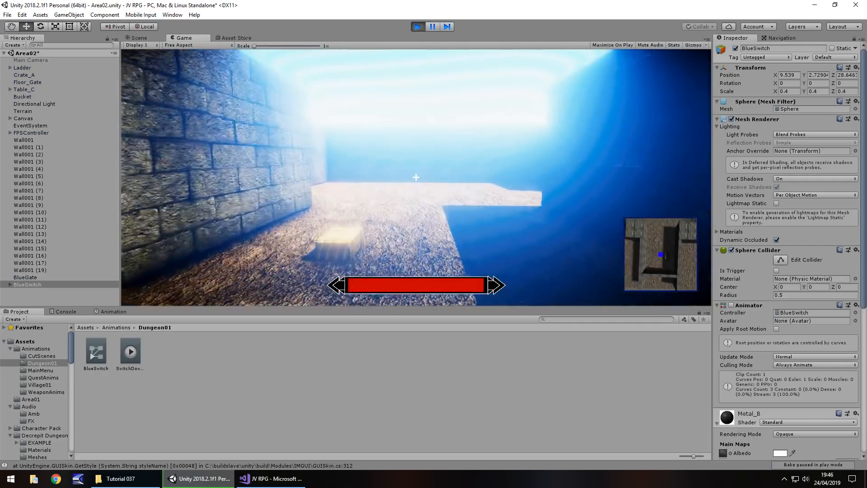
- Walk up to the lever in the playtest, enable BlueSwitch's Animator to check the pull-down motion, and stop the game
key(w)
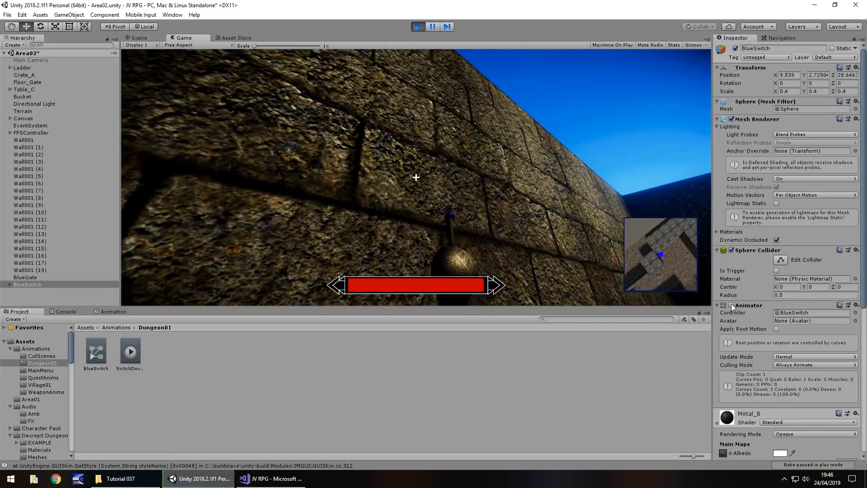
click(731, 305)
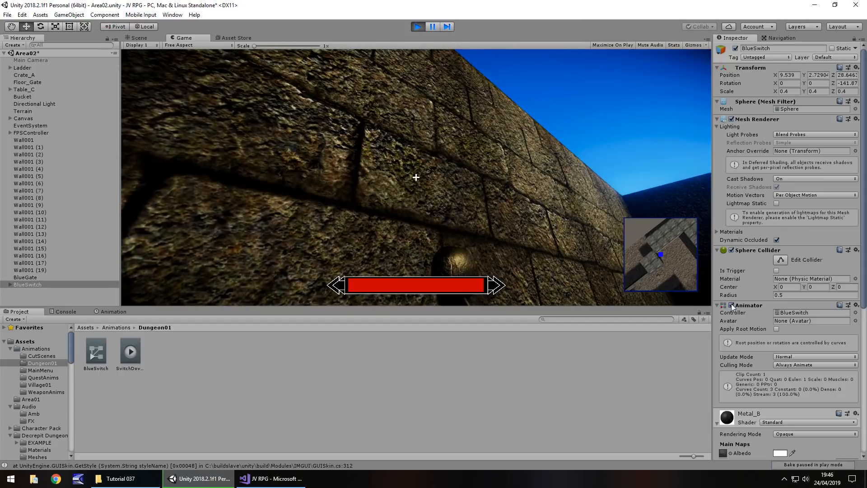
key(ctrl+p)
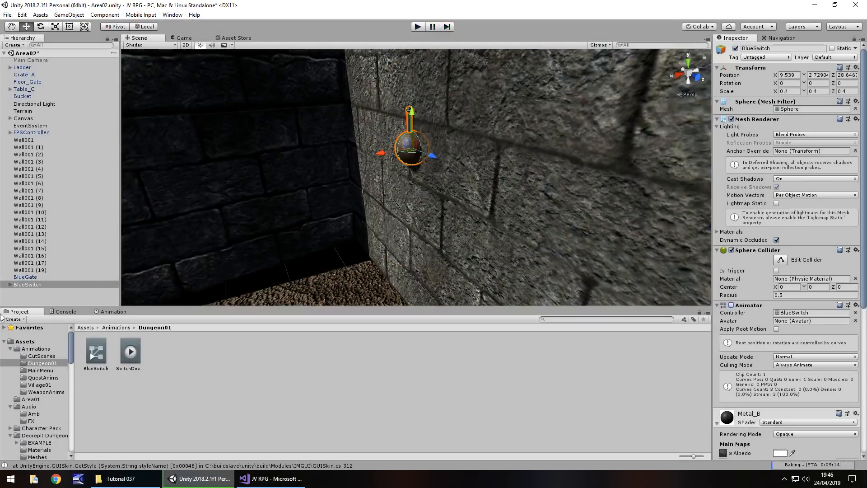
- Duplicate BlueSwitch four times and space the copies evenly along the wall, with the last at 36.65 on the Z axis
right_drag(194, 248, 393, 232)
scroll(418, 254, down, 5)
scroll(392, 233, down, 7)
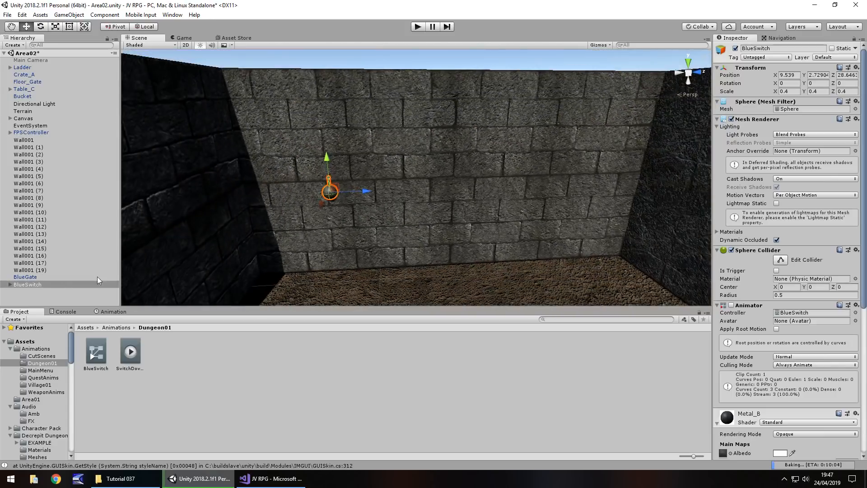
click(23, 284)
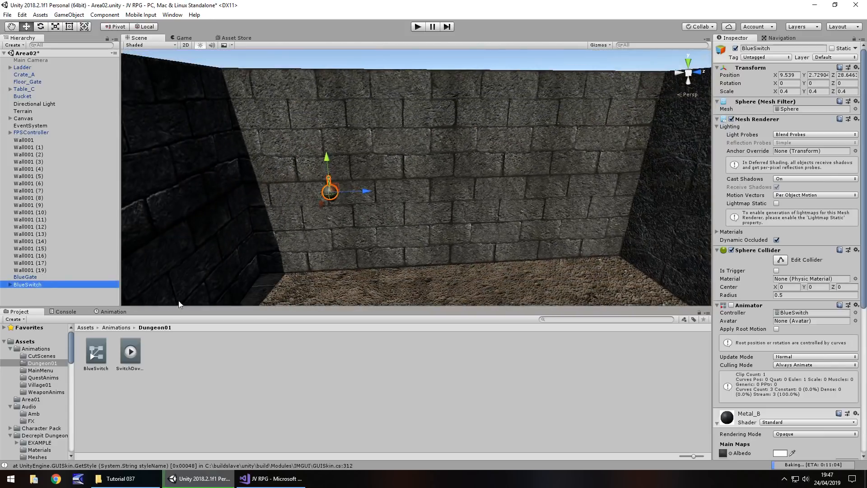
key(ctrl+d)
drag(368, 191, 624, 183)
key(ctrl+d)
key(ctrl+d)
key(ctrl+d)
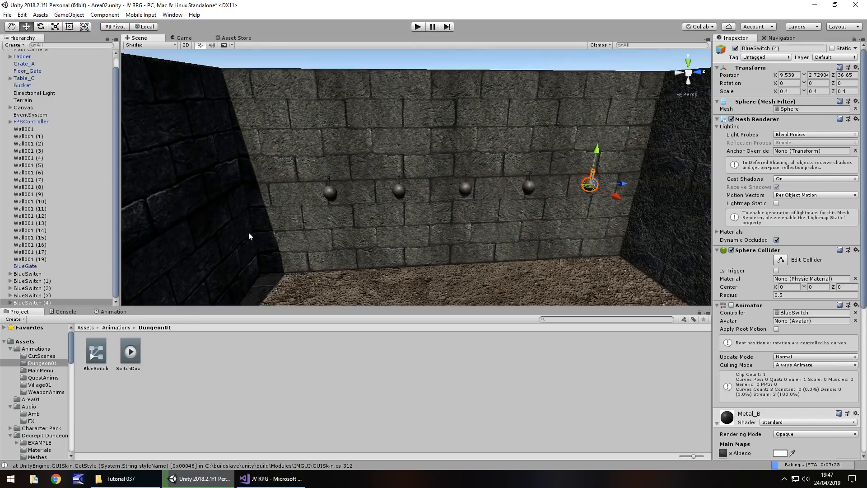
- Search the project assets for "metal_" and duplicate the blue Metal_B 1 material
click(567, 319)
text(metal)
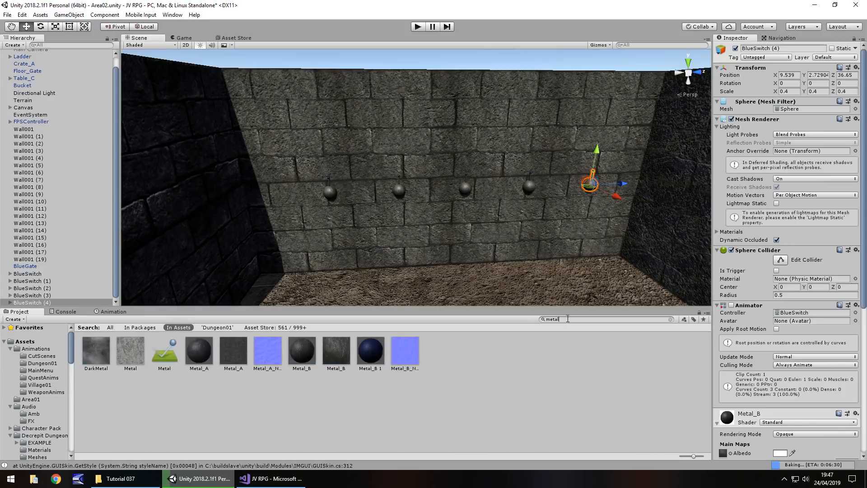
click(372, 355)
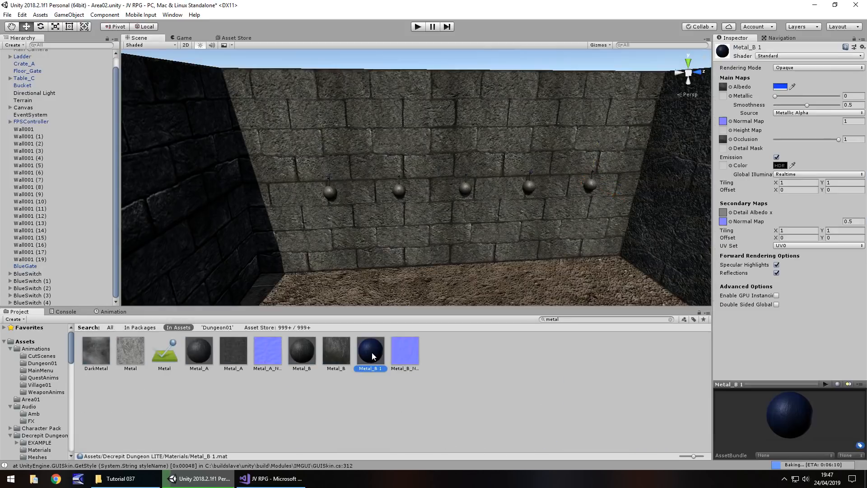
key(ctrl+d)
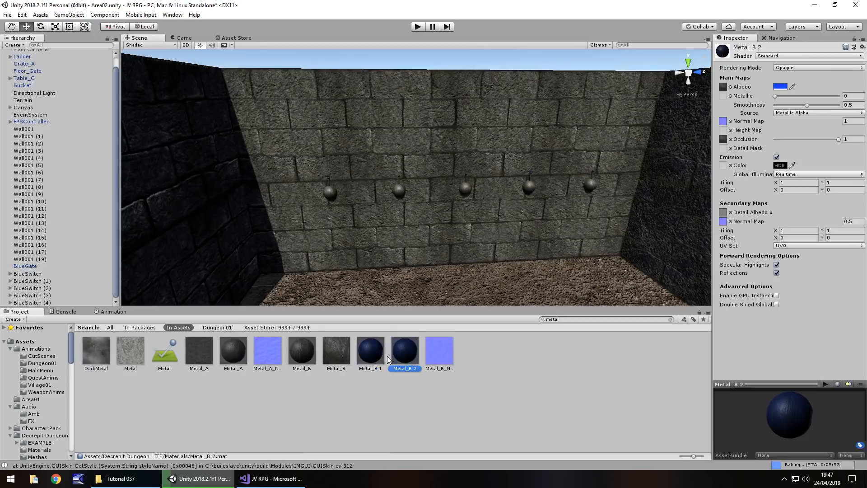
click(721, 88)
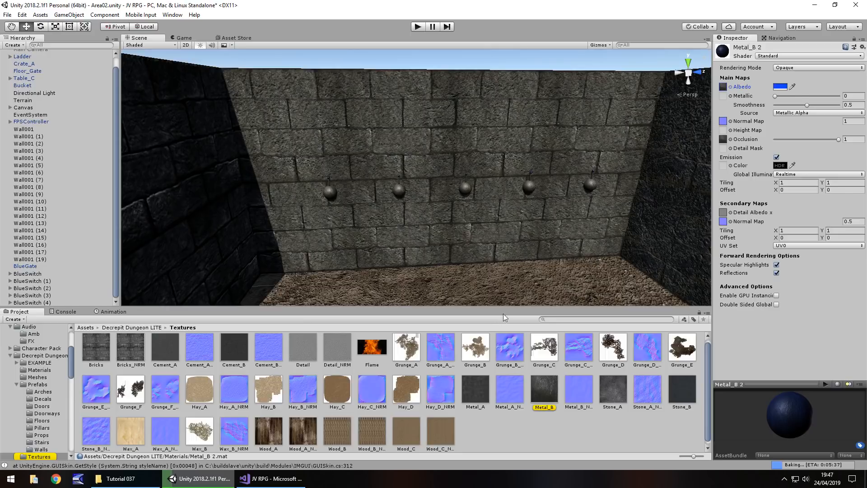
click(571, 319)
text(metal)
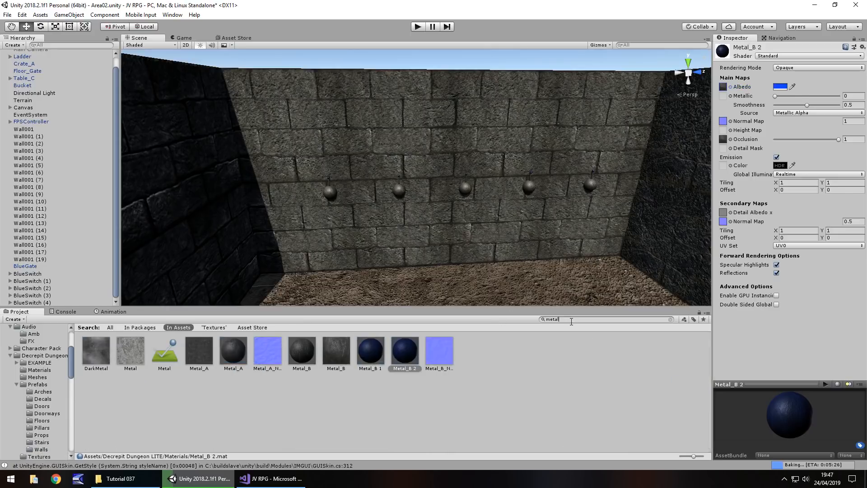
text(_)
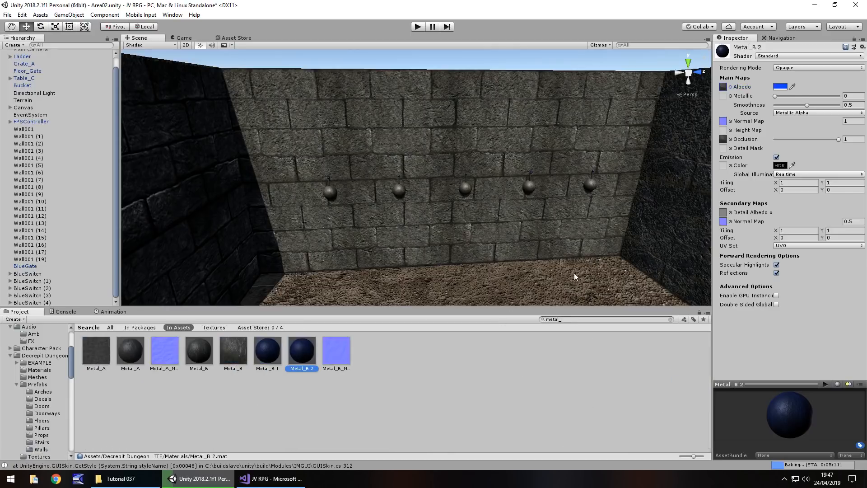
- Set the Metal_B 2 material's albedo colour to red (FF1417) and apply it to the second lever's tip
click(781, 86)
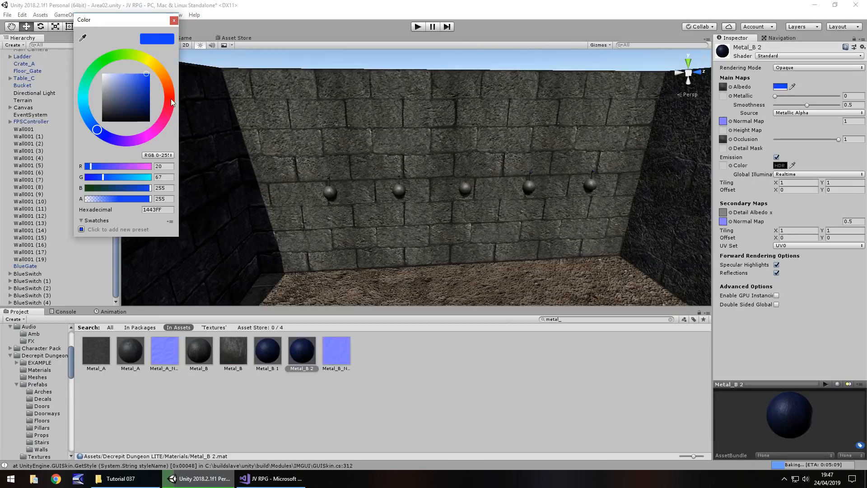
click(171, 99)
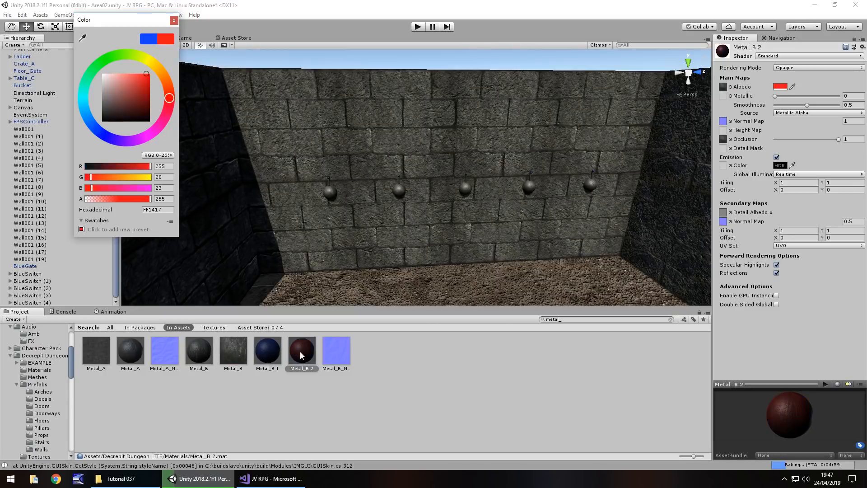
scroll(384, 178, up, 10)
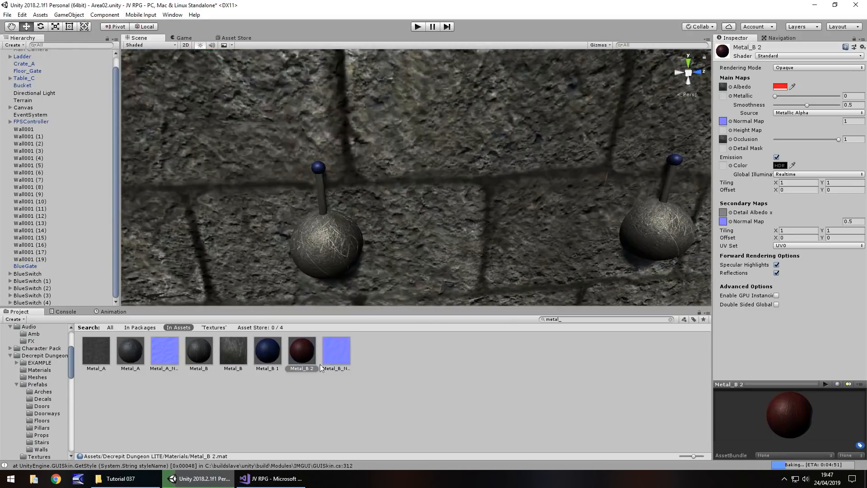
drag(291, 357, 322, 171)
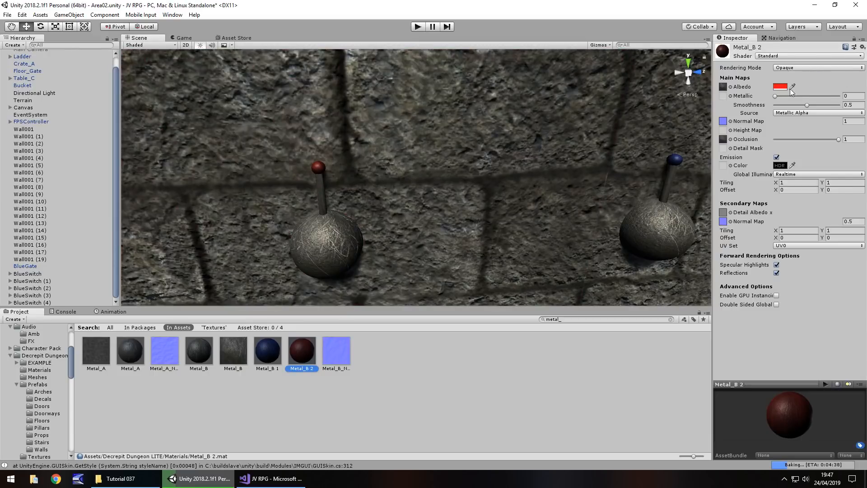
- Duplicate the red material and apply the copy to the tip sphere of the third lever, BlueSwitch (2)
key(ctrl+d)
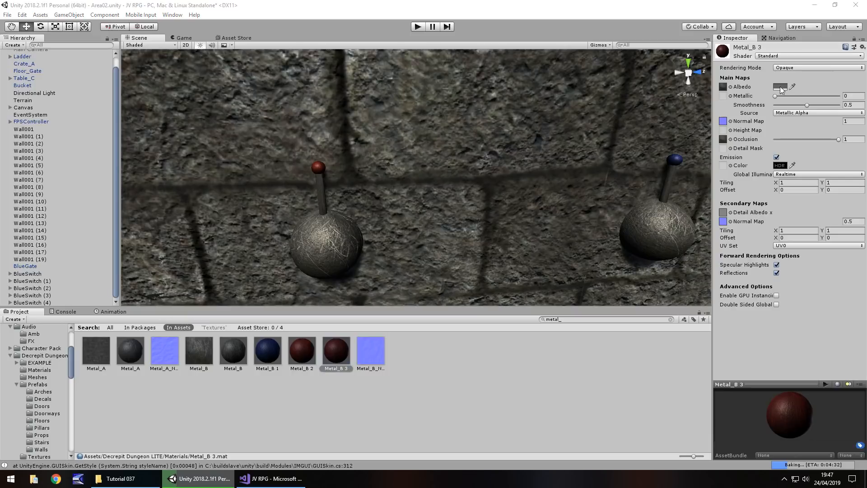
click(774, 89)
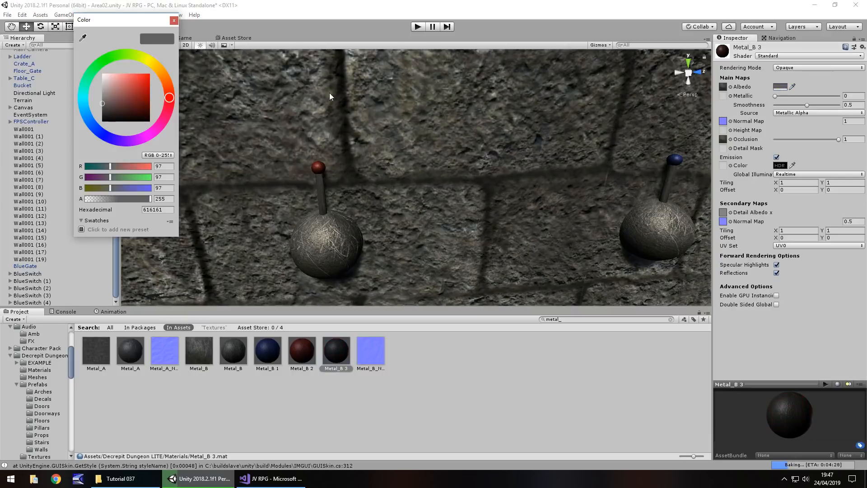
click(151, 62)
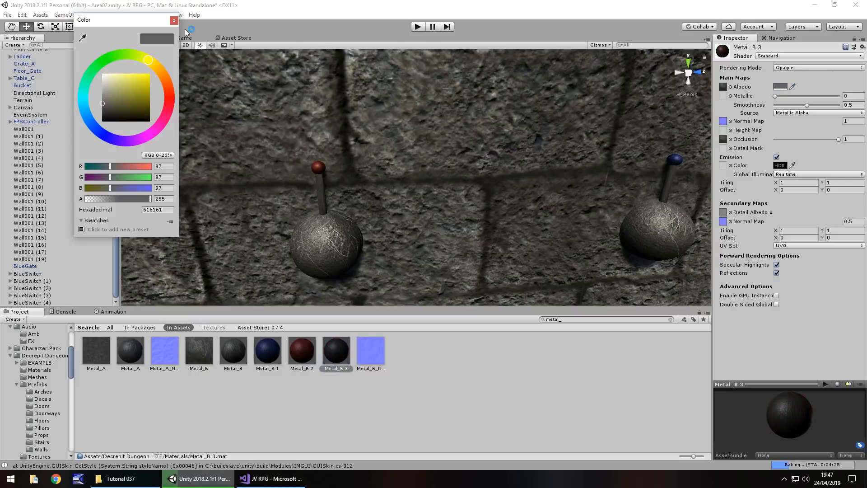
click(173, 20)
drag(511, 187, 383, 207)
middle_drag(383, 207, 374, 203)
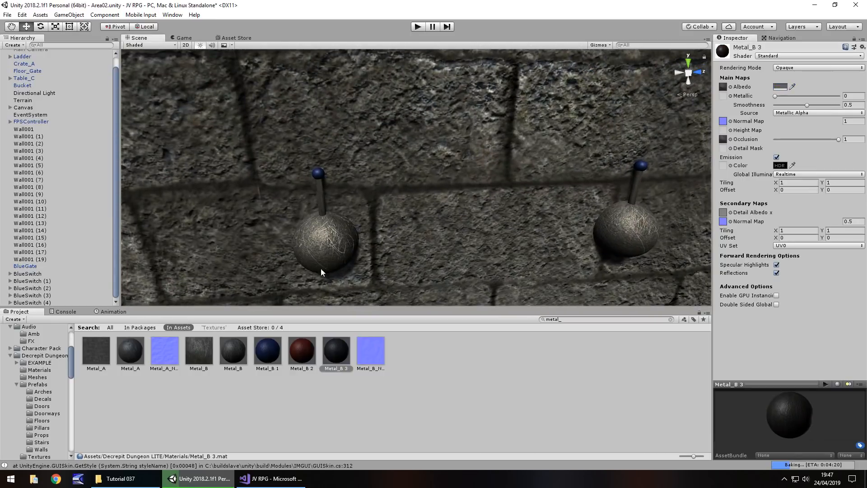
drag(335, 350, 319, 176)
click(318, 175)
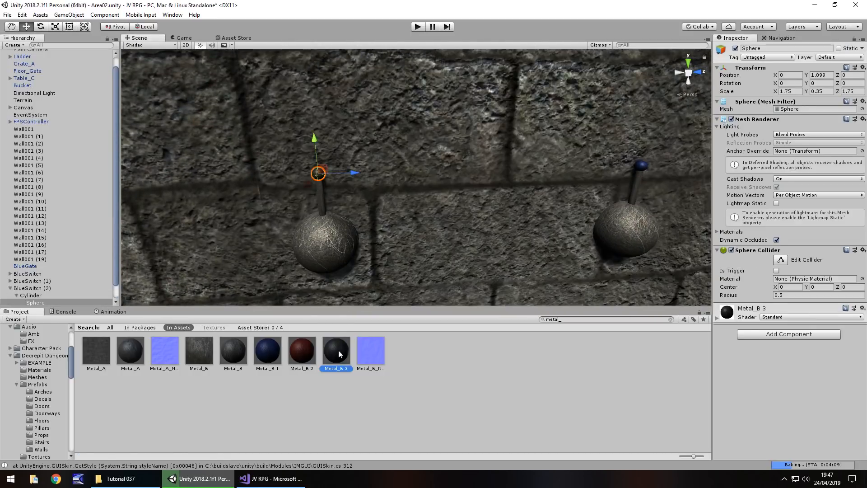
- Set the Metal_B 3 material's albedo colour to a bright yellow
click(337, 350)
click(779, 86)
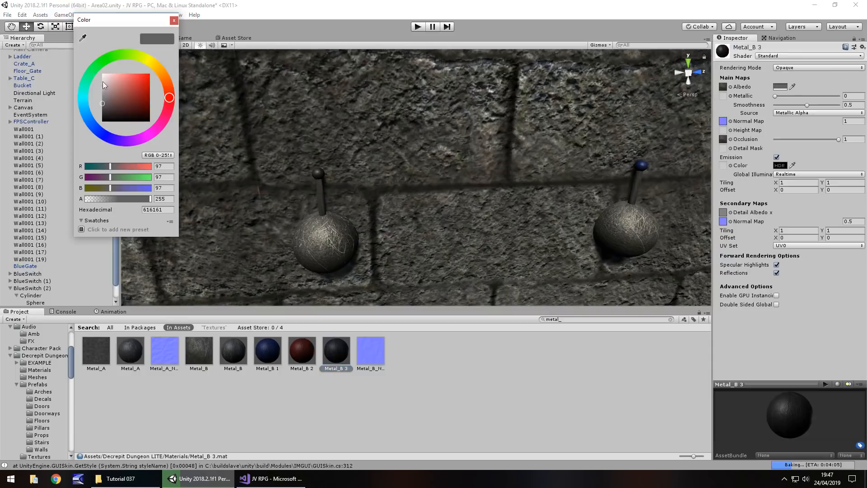
click(151, 62)
click(150, 73)
click(174, 21)
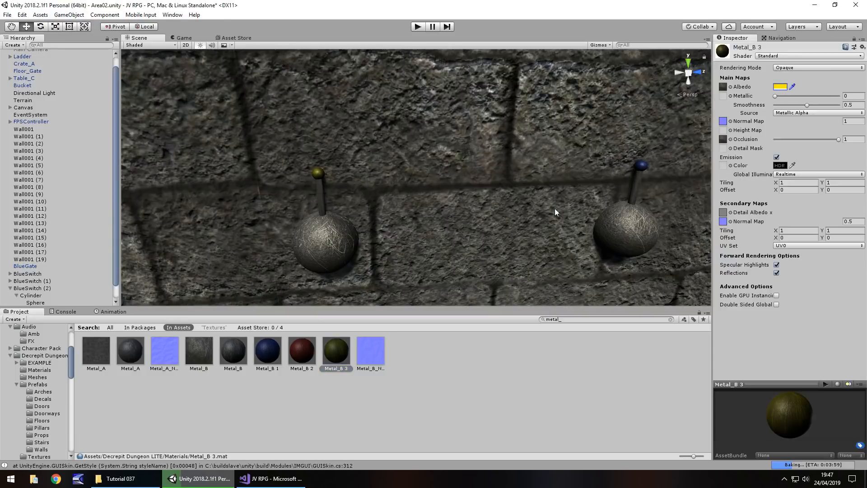
- Duplicate the yellow material, set the copy's albedo colour to green (21FF00), and apply it to the fourth lever's tip
middle_drag(555, 207, 434, 197)
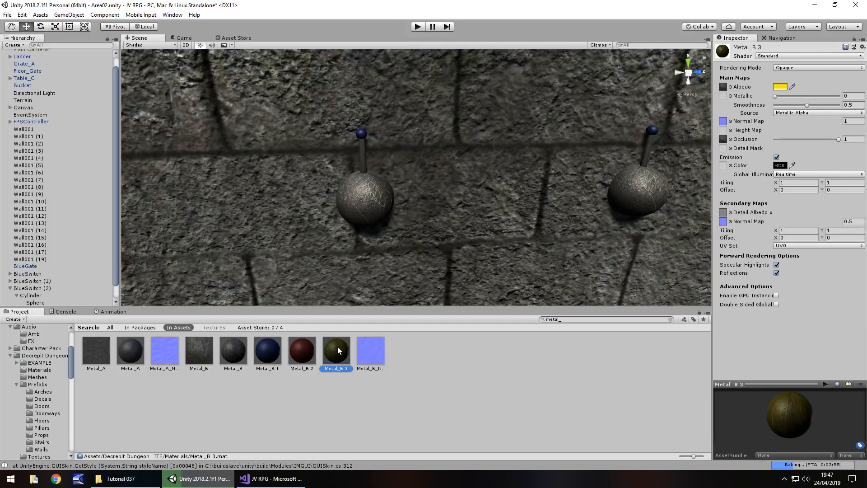
key(ctrl+d)
click(780, 86)
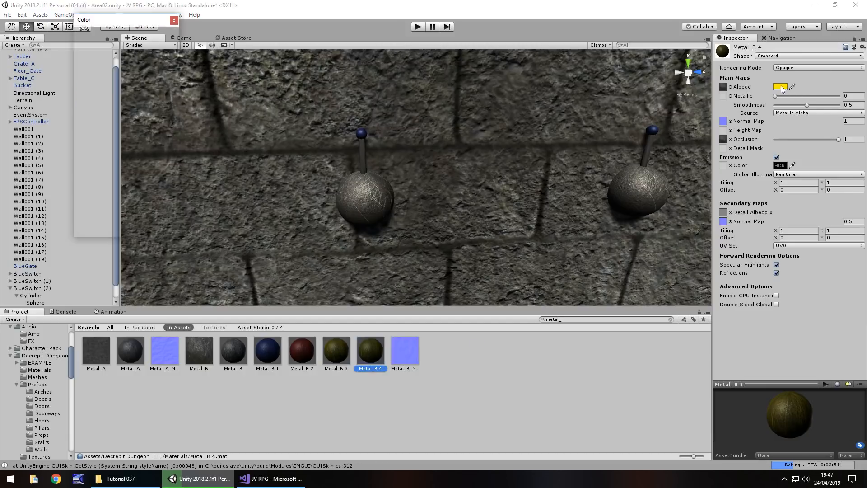
click(113, 64)
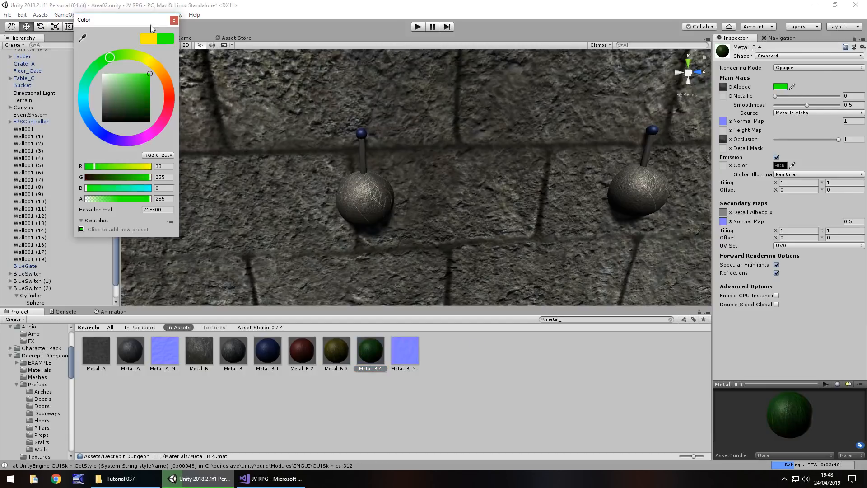
click(173, 20)
drag(361, 155, 361, 134)
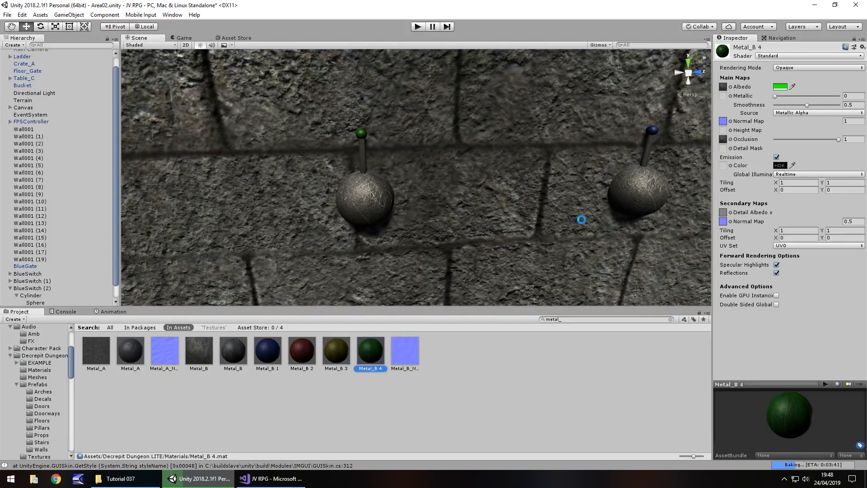
- Duplicate the green material, set the copy's albedo colour to magenta, and apply it to the fifth lever's tip
key(ctrl+d)
middle_drag(628, 213, 485, 224)
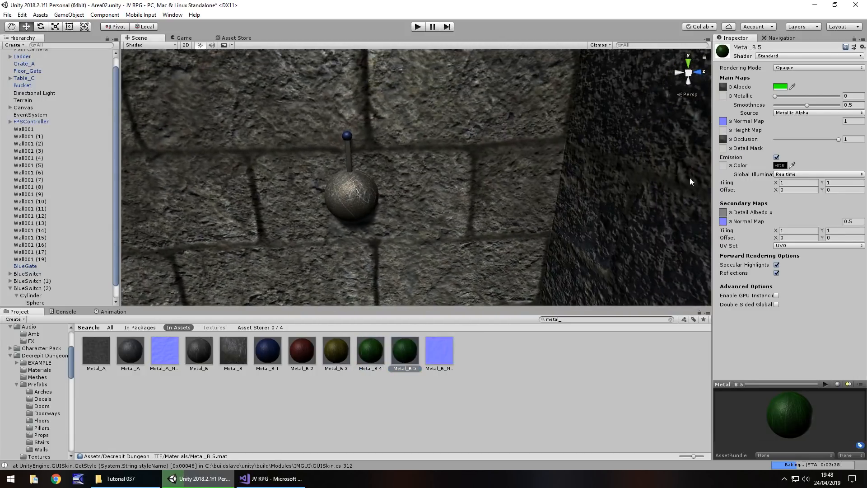
click(780, 87)
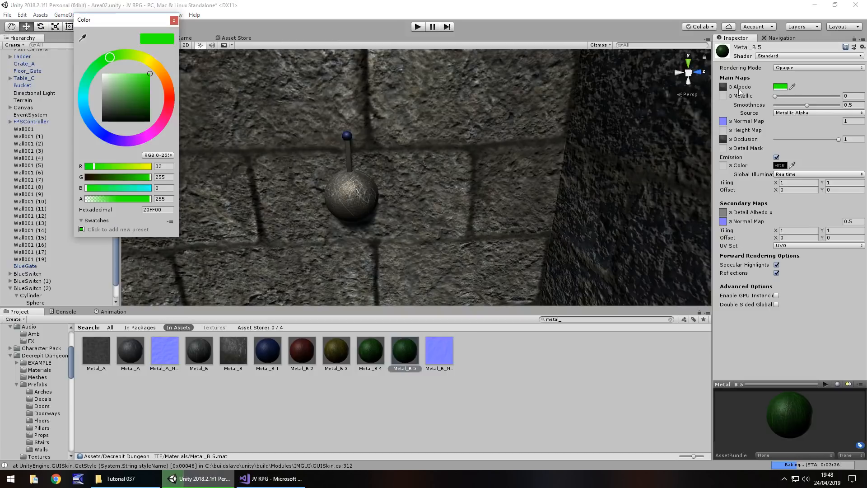
click(147, 138)
click(174, 21)
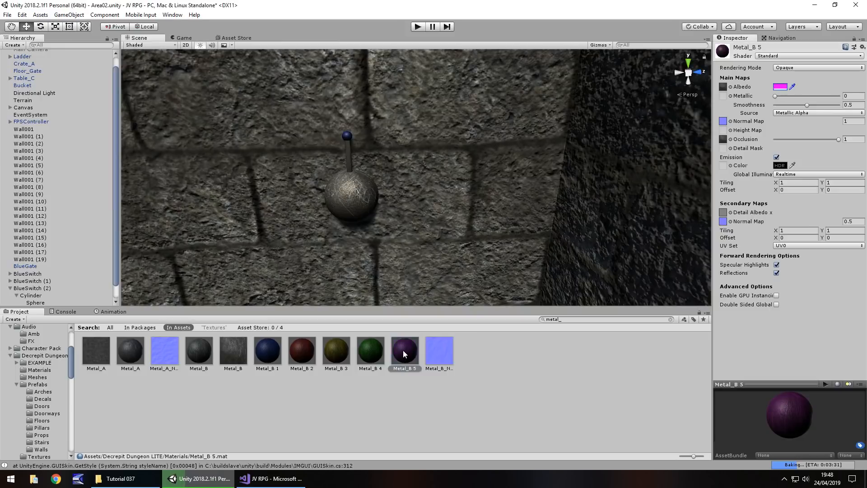
drag(404, 353, 346, 137)
- Check the coloured lever tips, start the game and walk the player up to the wall of five lever switches
alt+drag(418, 169, 423, 187)
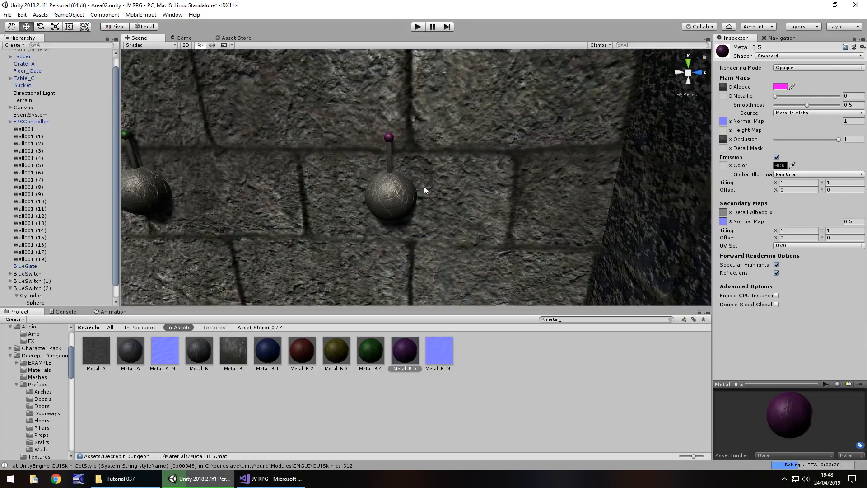
scroll(424, 186, down, 8)
key(Left)
right_drag(378, 208, 407, 154)
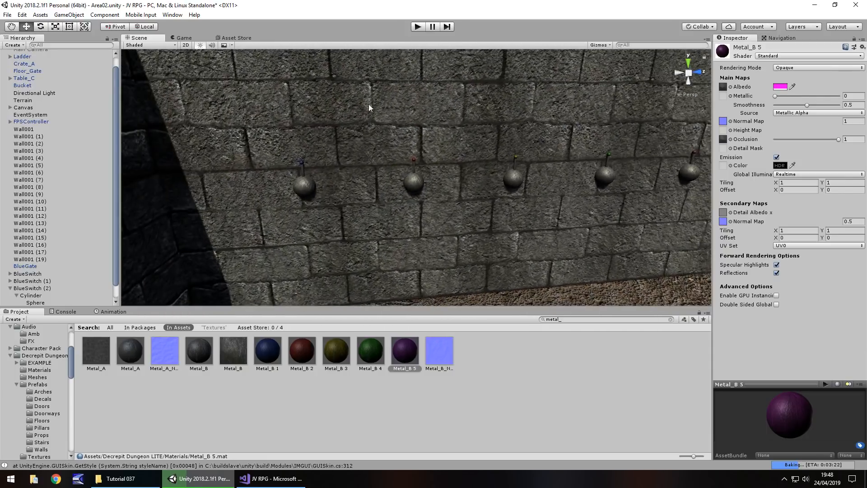
click(419, 27)
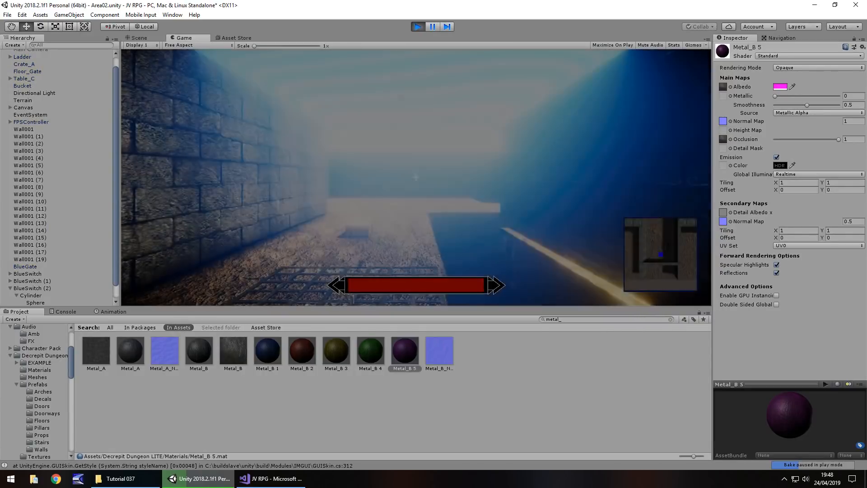
key(w)
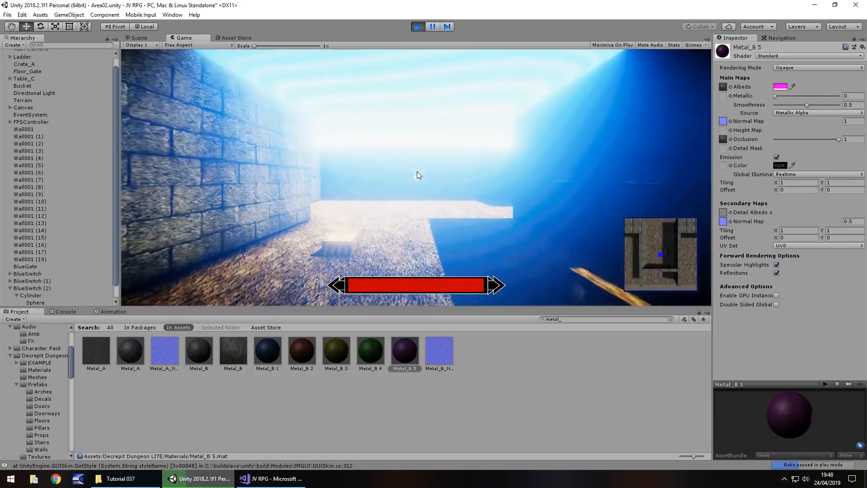
key(w)
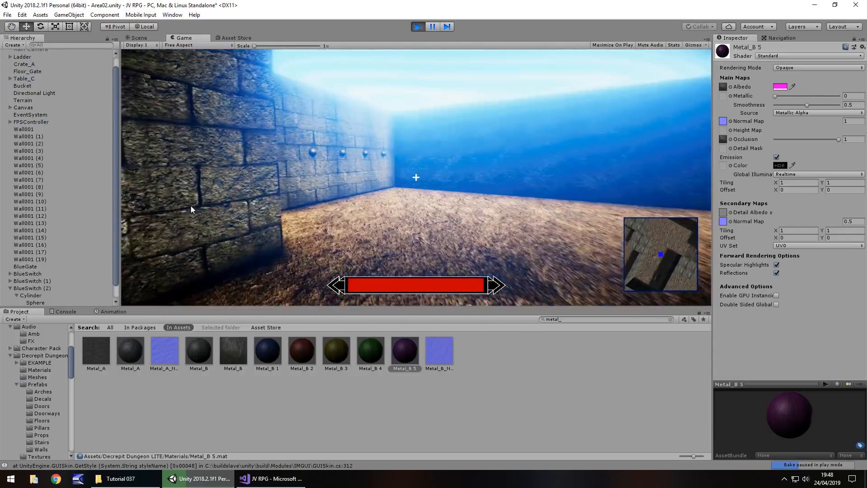
key(w)
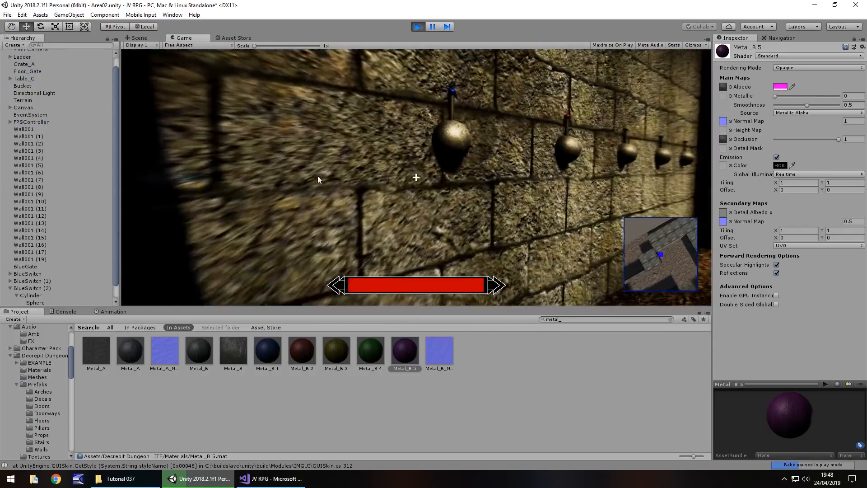
- Test the pull-down animation in the running game by enabling the Animator on BlueSwitch and BlueSwitch (1)
click(38, 273)
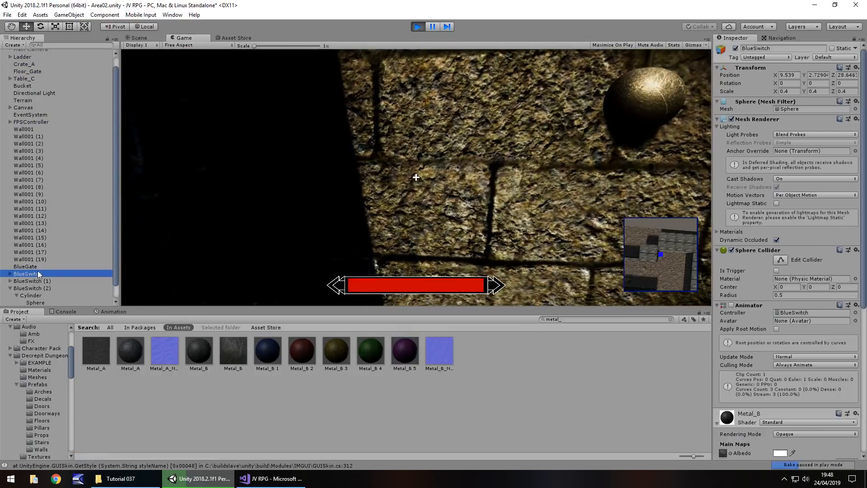
click(623, 165)
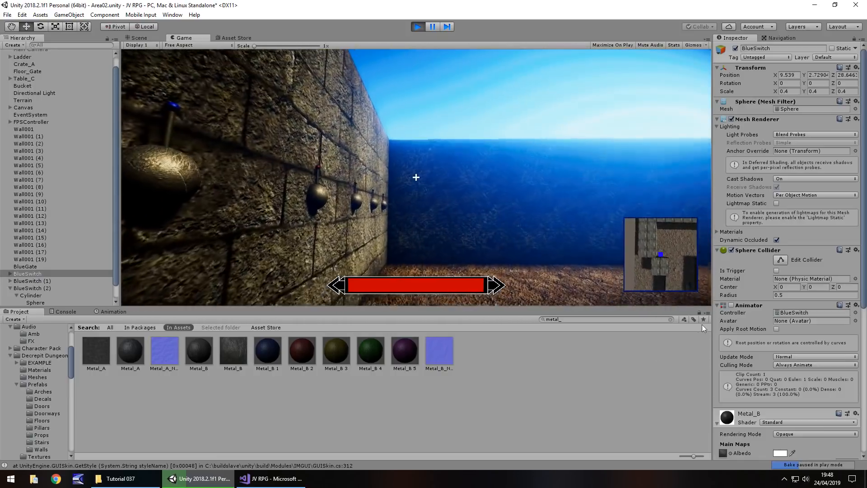
click(730, 305)
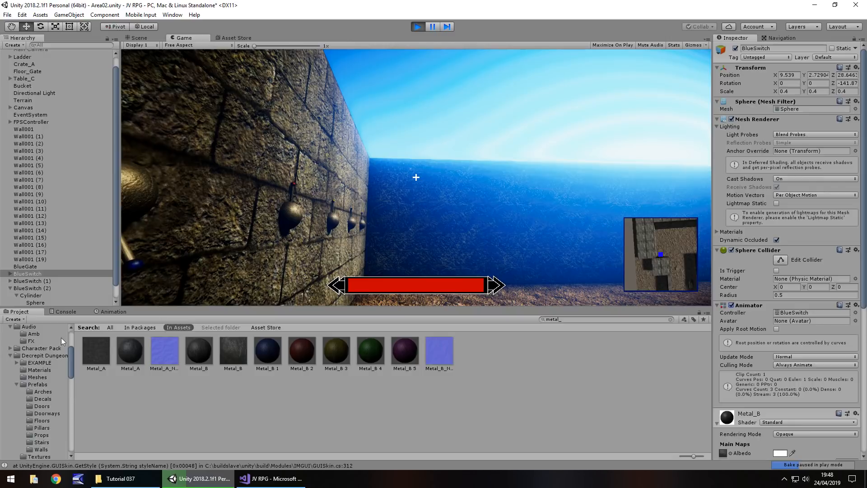
click(26, 282)
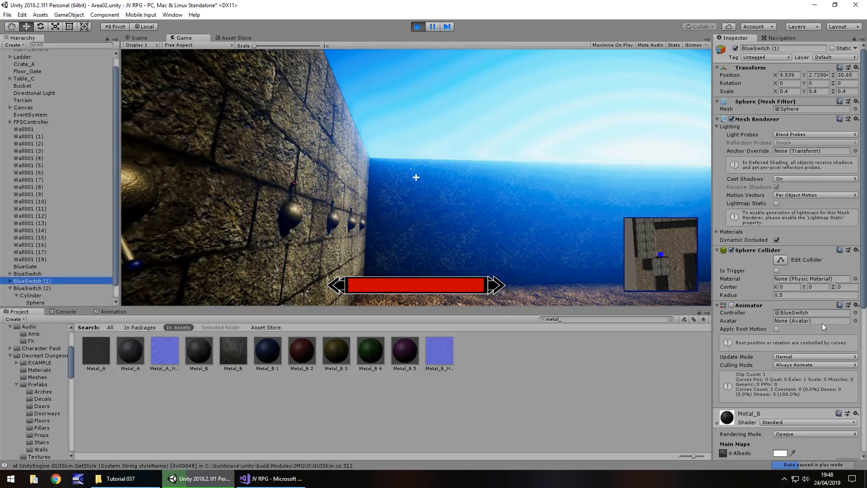
click(731, 305)
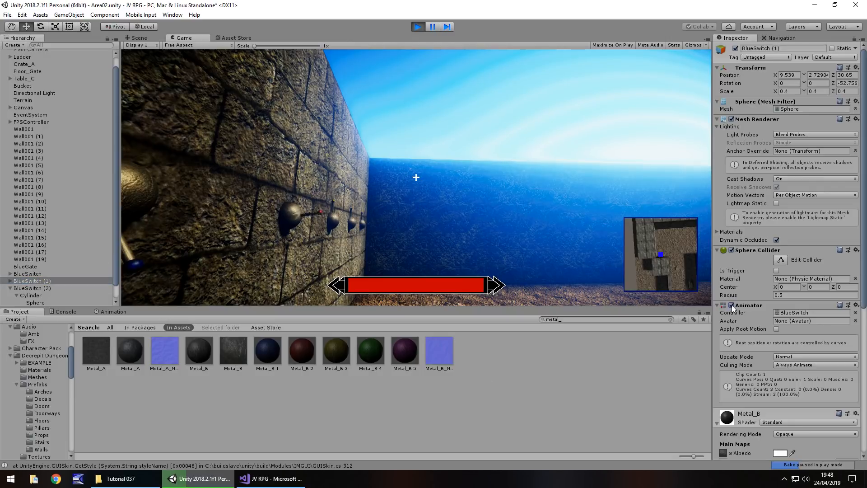
- Test the remaining levers by enabling the Animator on BlueSwitch (3), BlueSwitch (2) and BlueSwitch (4), and stop the game
click(10, 288)
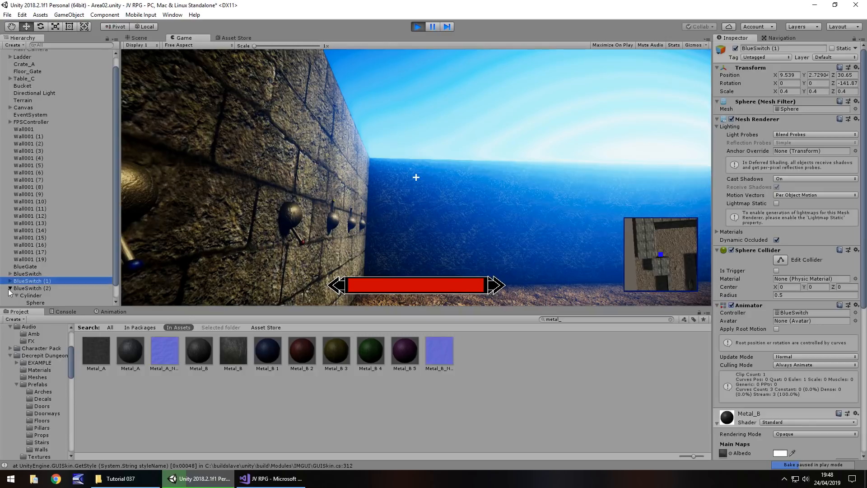
click(22, 295)
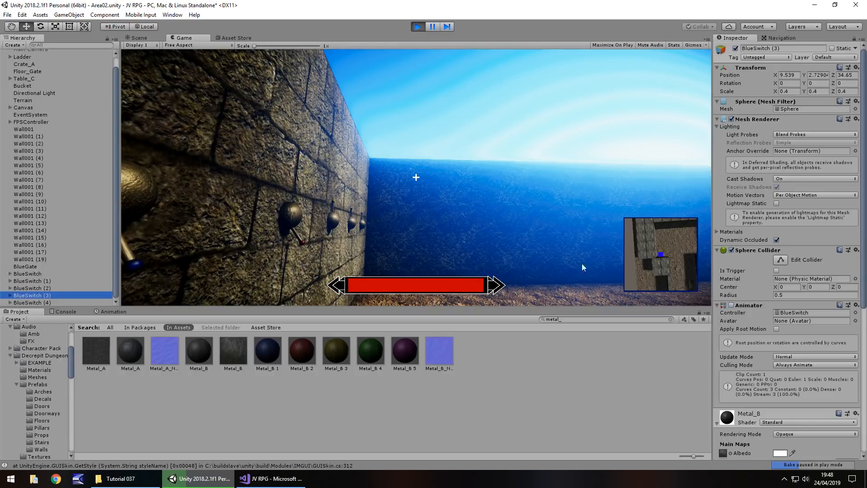
click(731, 305)
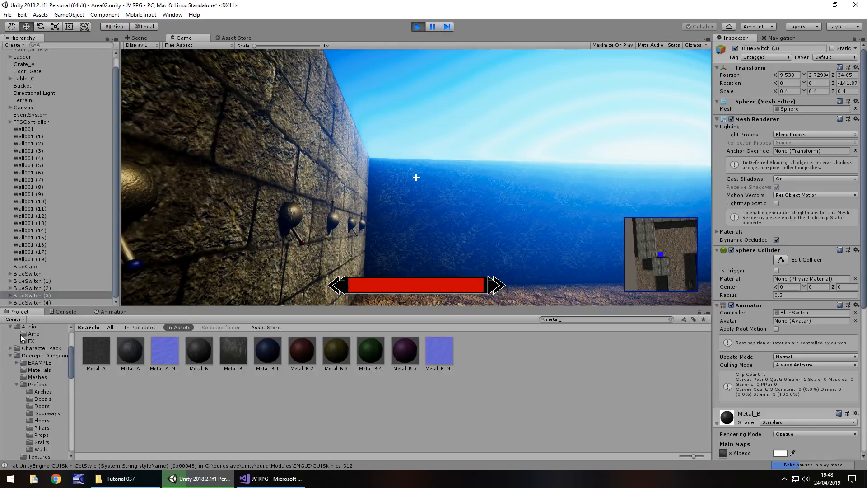
click(34, 288)
click(732, 305)
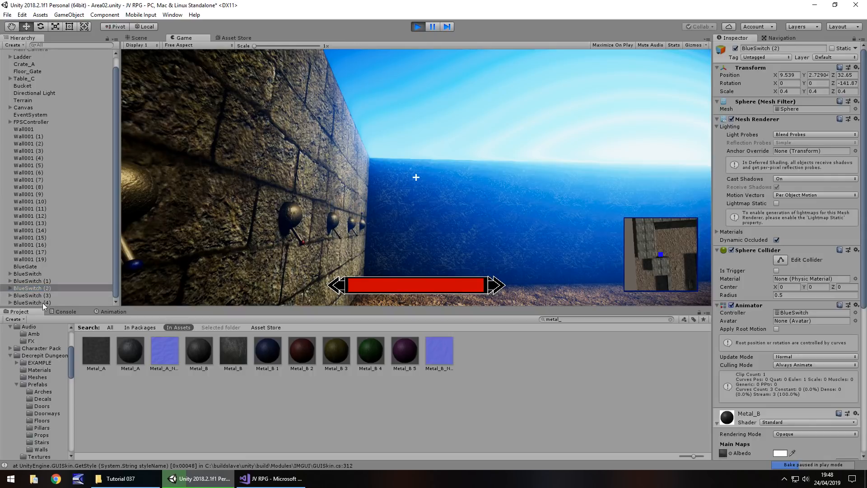
click(31, 302)
click(731, 305)
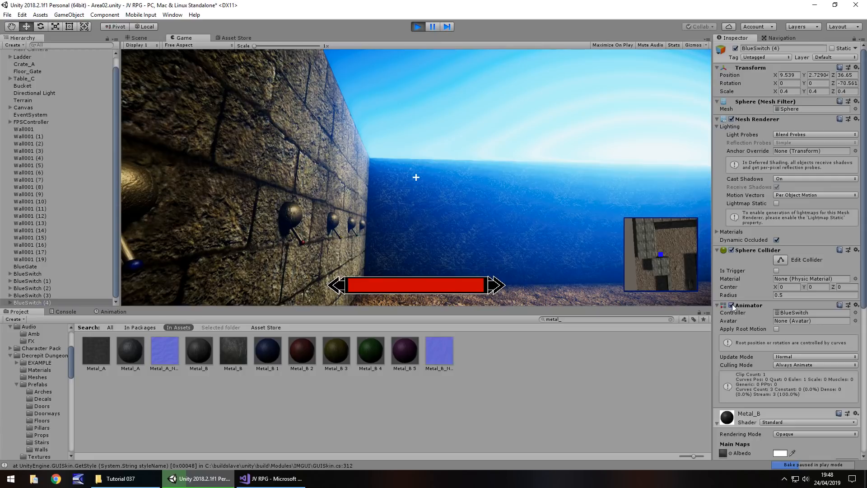
click(418, 27)
- Rename BlueSwitch (1) to RedSwitch and BlueSwitch (2) to YellowSwitch
click(43, 281)
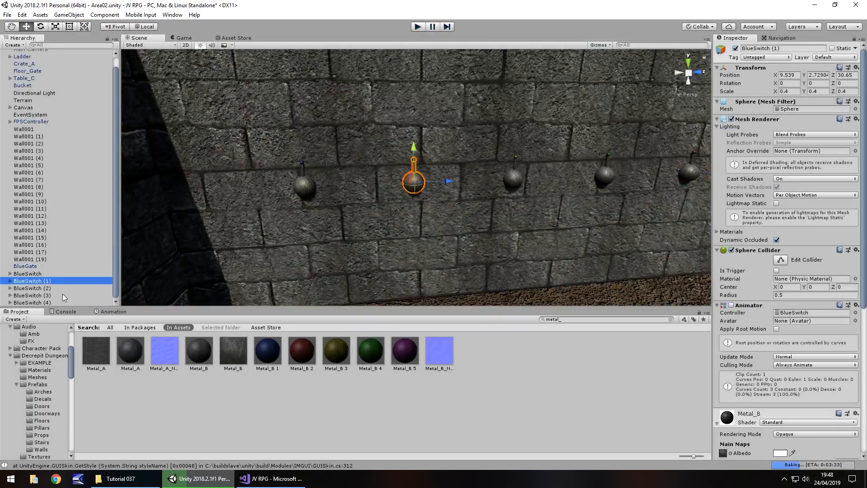
key(F2)
text(RedSwit)
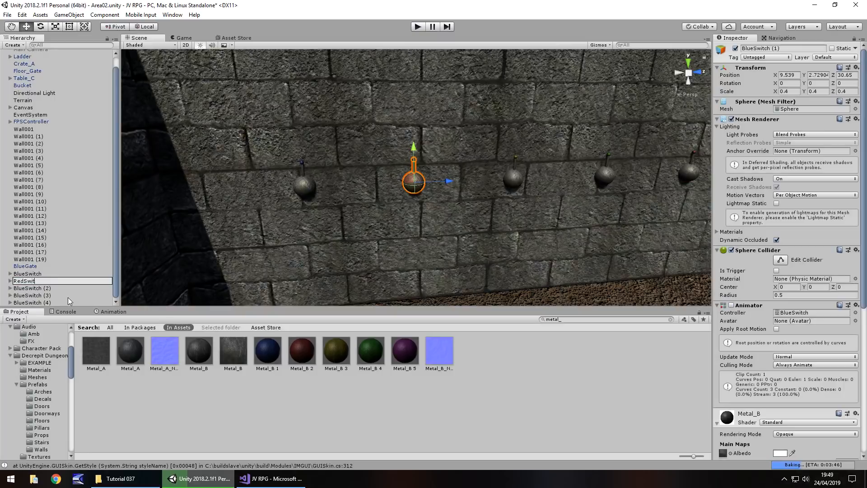
text(ch)
click(43, 290)
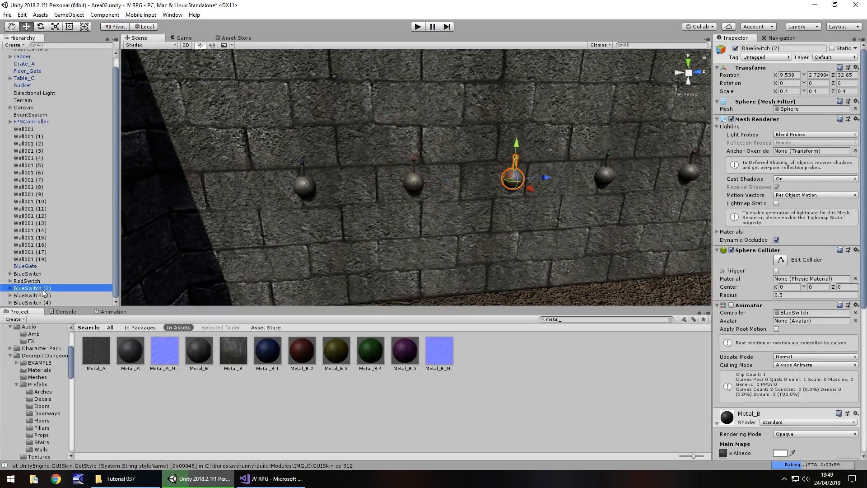
key(F2)
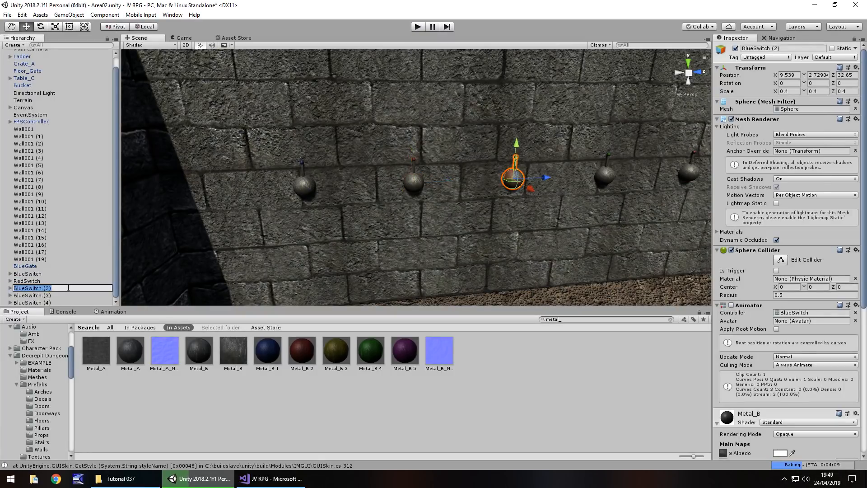
text(YellowSwitch)
- Rename BlueSwitch (3) to GreenSwitch and BlueSwitch (4) to PurpleSwitch
click(40, 296)
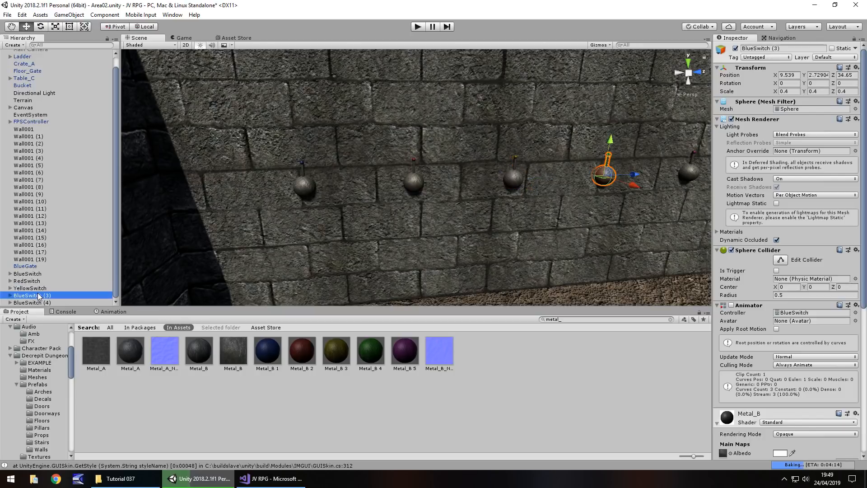
click(39, 294)
text(Gree)
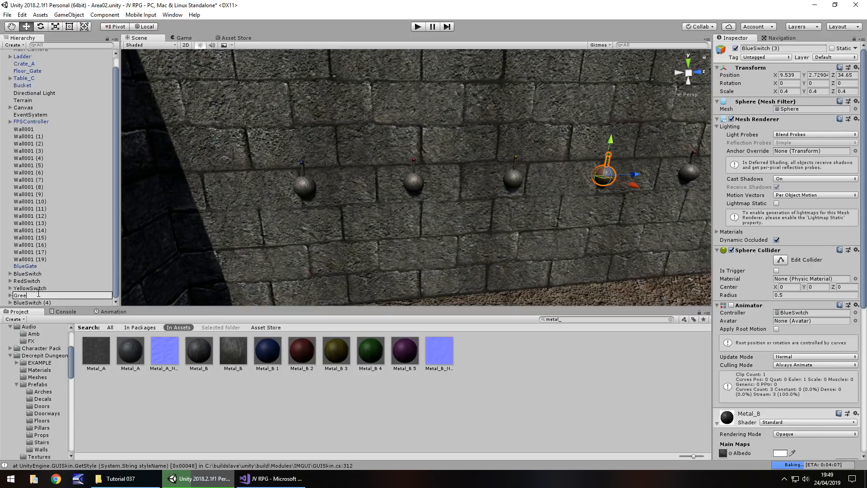
text(nSwitch)
key(Return)
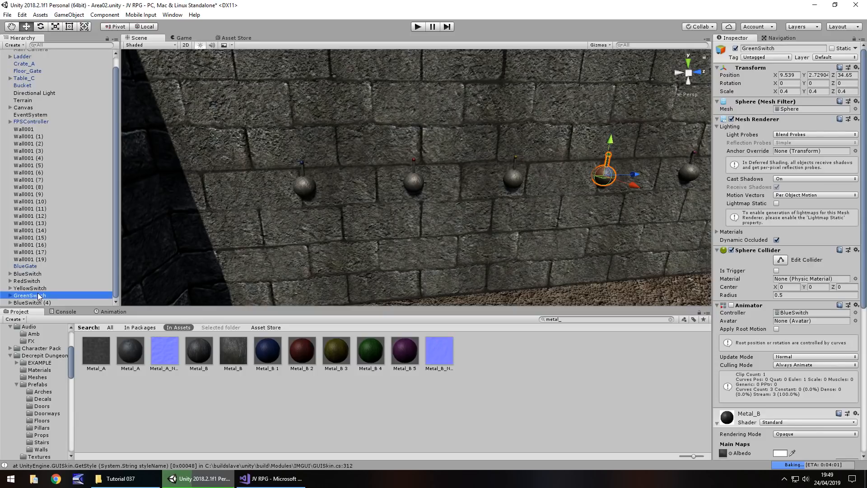
click(45, 302)
click(44, 303)
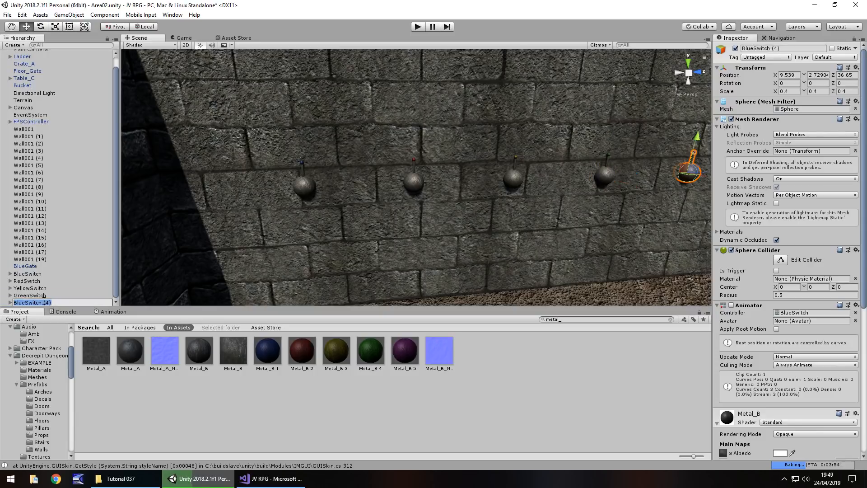
text(PurpleSwitch)
key(Return)
- Examine the barred gate and the layout of the dungeon room around it in the scene
scroll(528, 198, down, 10)
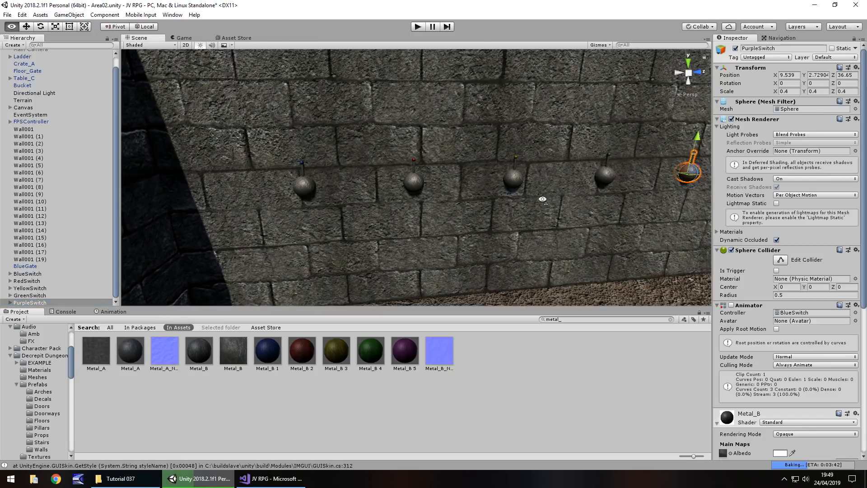
alt+drag(573, 223, 338, 235)
right_drag(337, 236, 567, 270)
middle_drag(426, 216, 226, 83)
right_drag(399, 172, 140, 168)
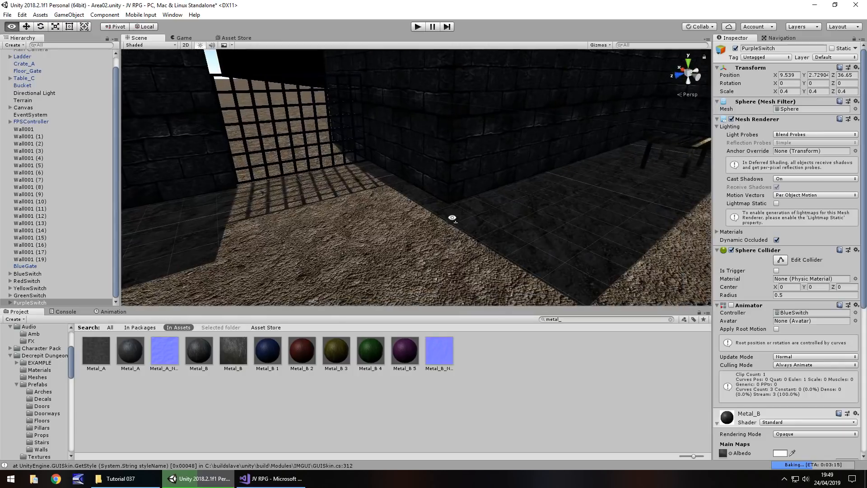
key(f)
right_drag(732, 205, 432, 204)
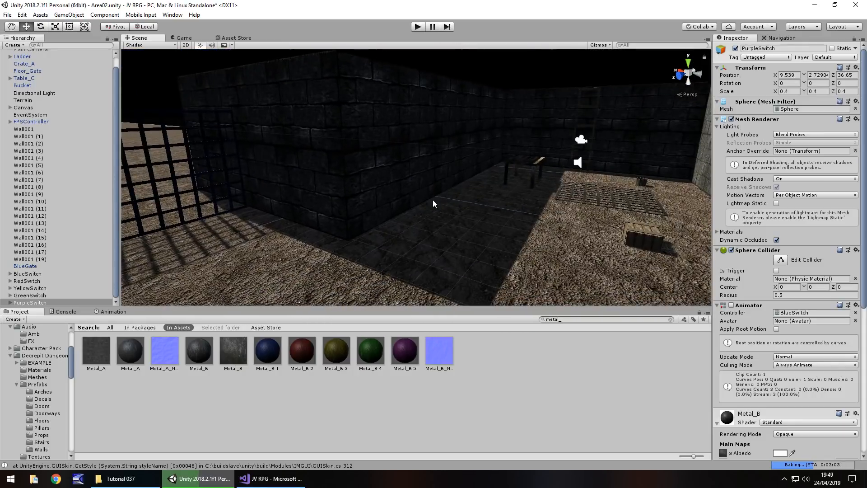